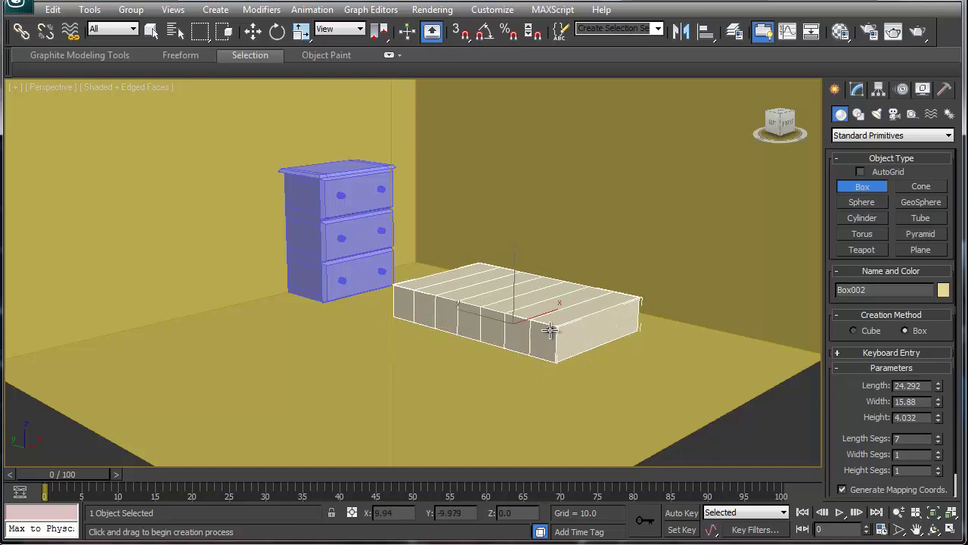
# - Create a box on the floor about 17.5 long, 9.8 wide and 5.4 high, with one length segment
pyautogui.click(549, 296)
pyautogui.moveTo(942, 386); pyautogui.dragTo(938, 450)
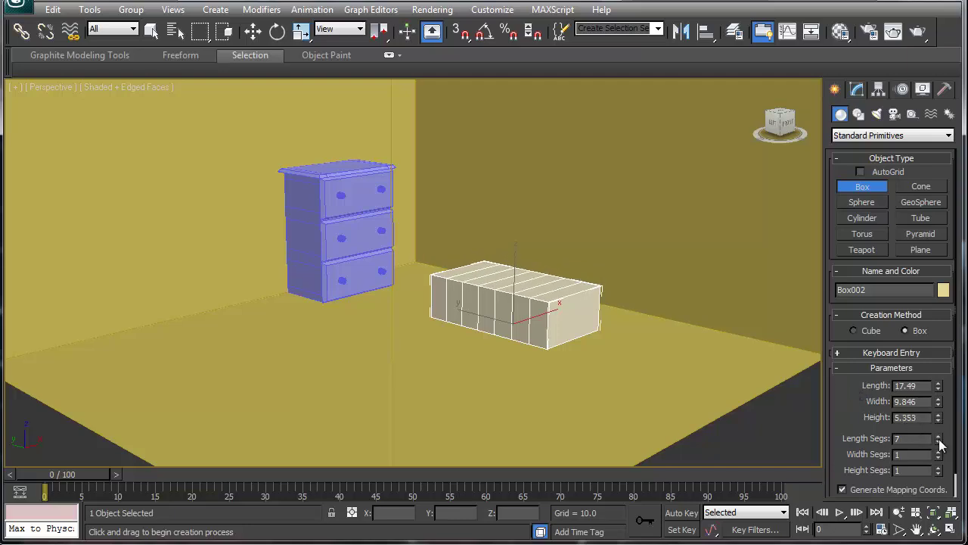
pyautogui.moveTo(941, 445); pyautogui.dragTo(942, 488)
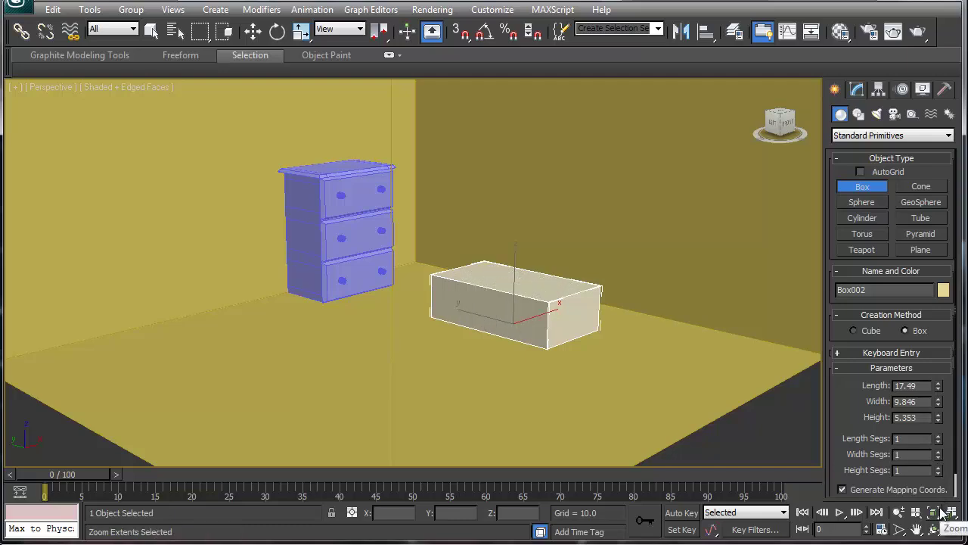
pyautogui.click(865, 189)
# - Convert the new box to an Editable Poly
pyautogui.click(857, 89)
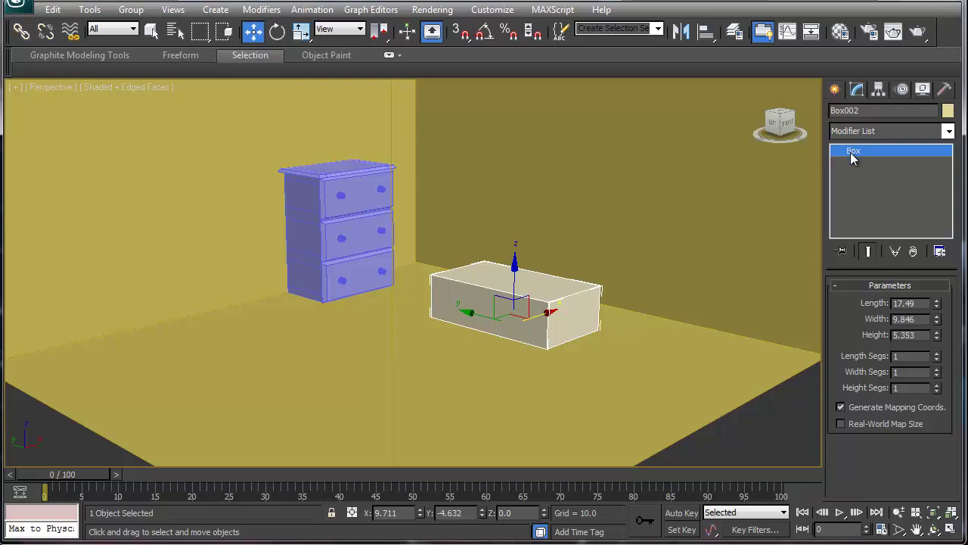
pyautogui.rightClick(852, 152)
pyautogui.click(896, 268)
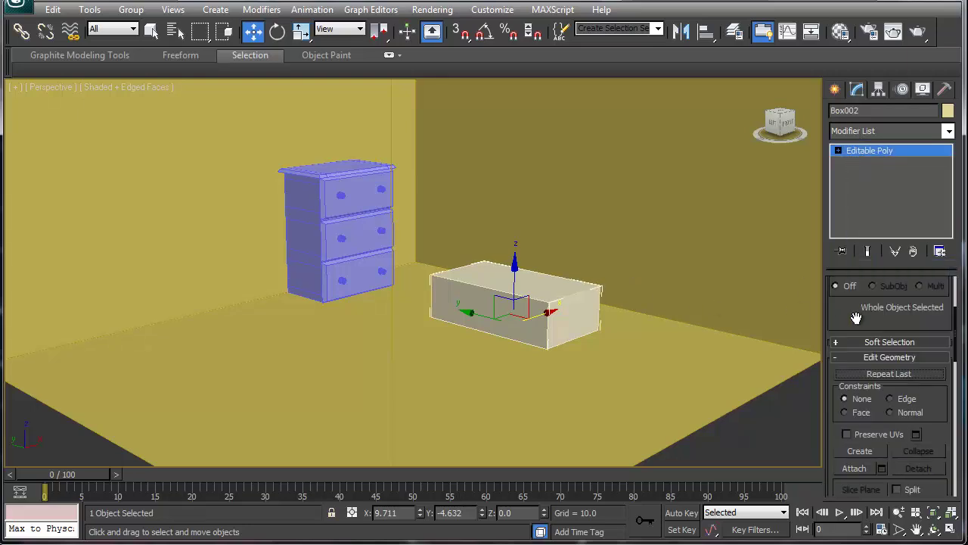
# - Inset the box's top polygon slightly to leave a thin rim around its edge
pyautogui.rightClick(533, 286)
pyautogui.click(504, 218)
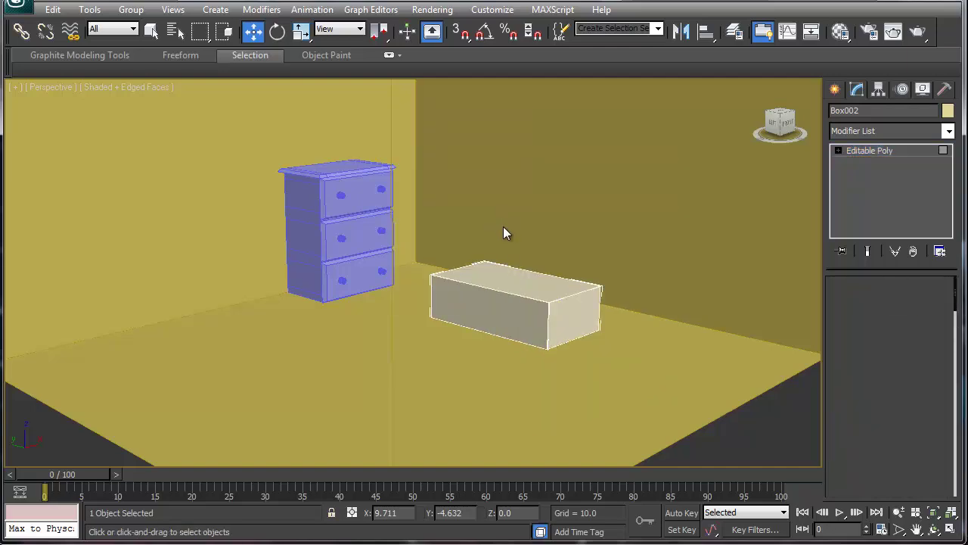
pyautogui.click(538, 288)
pyautogui.rightClick(538, 288)
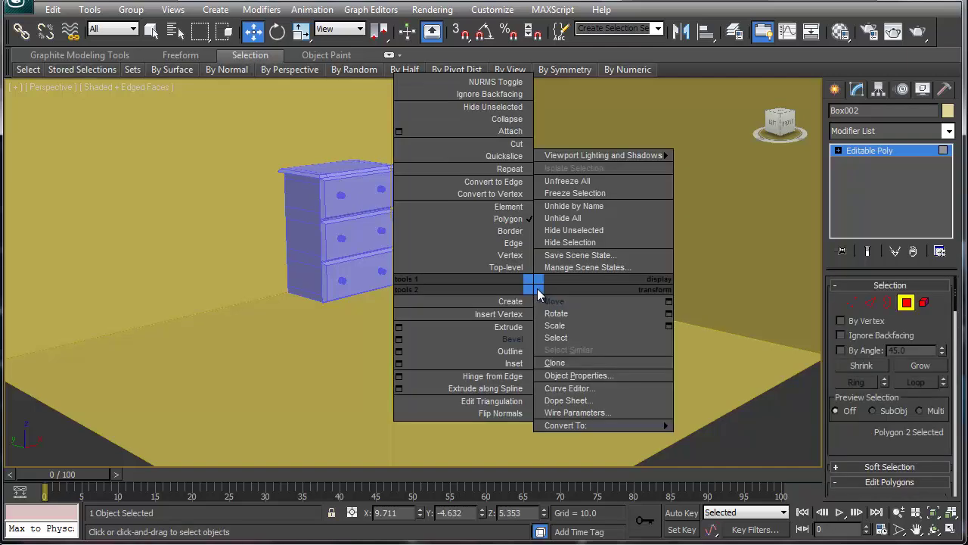
pyautogui.click(508, 352)
pyautogui.moveTo(535, 285); pyautogui.dragTo(536, 288)
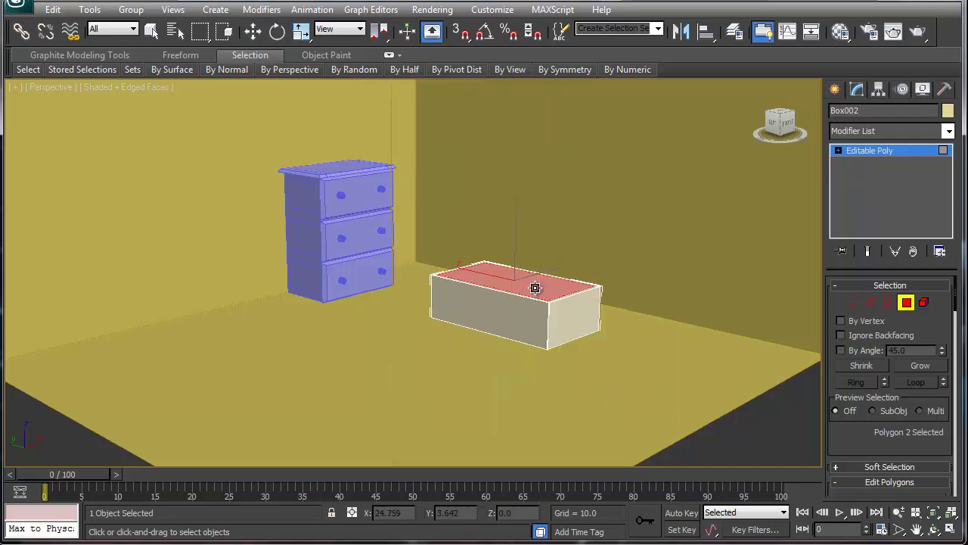
pyautogui.rightClick(535, 288)
# - Extrude the inset polygon down to just above the box's base to hollow it out, and return to whole-object level
pyautogui.rightClick(533, 286)
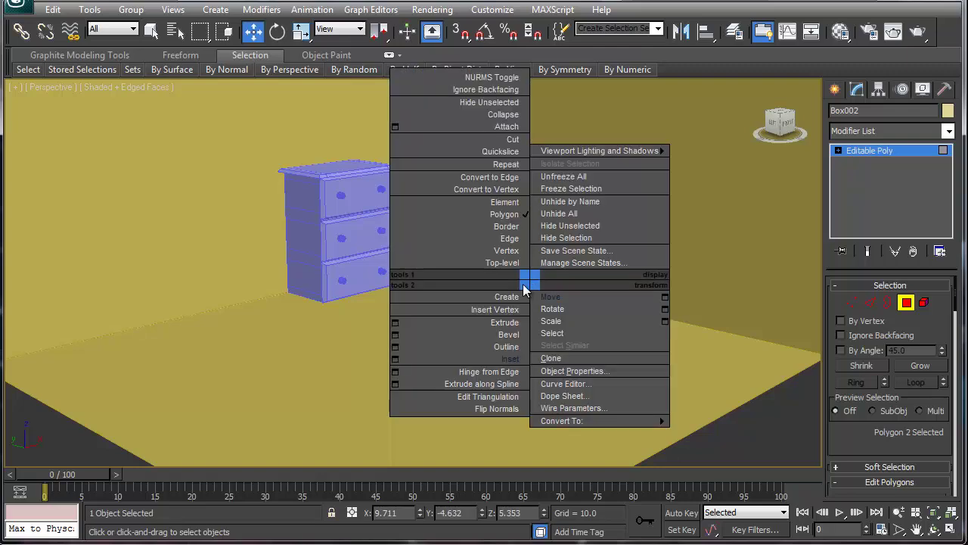
pyautogui.click(502, 321)
pyautogui.hotkey('alt', 'w')
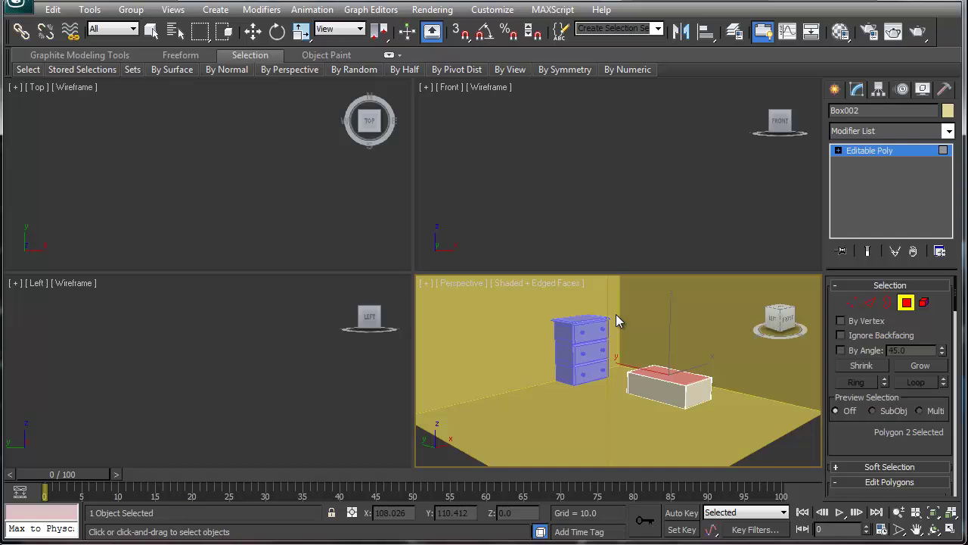
pyautogui.click(733, 311)
pyautogui.press('z')
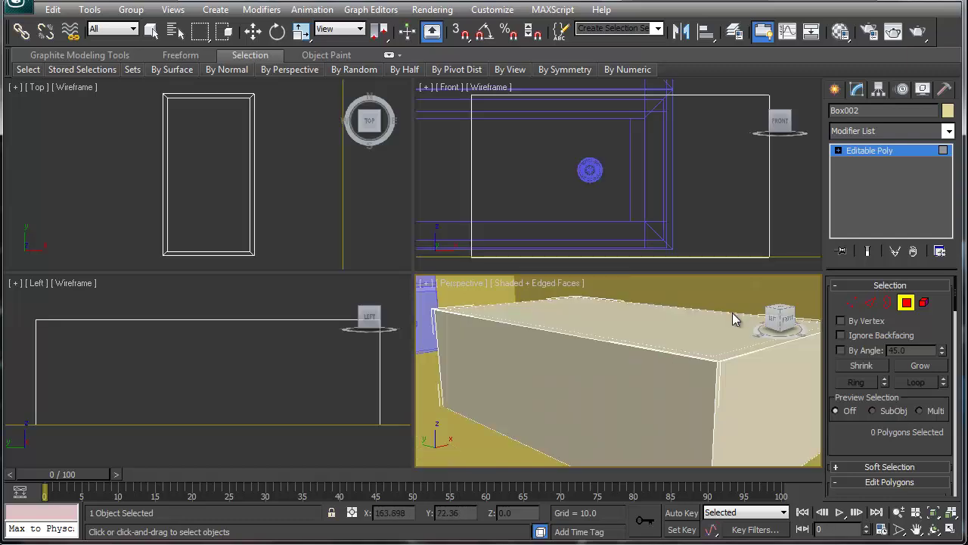
pyautogui.click(641, 330)
pyautogui.moveTo(642, 319); pyautogui.dragTo(641, 337)
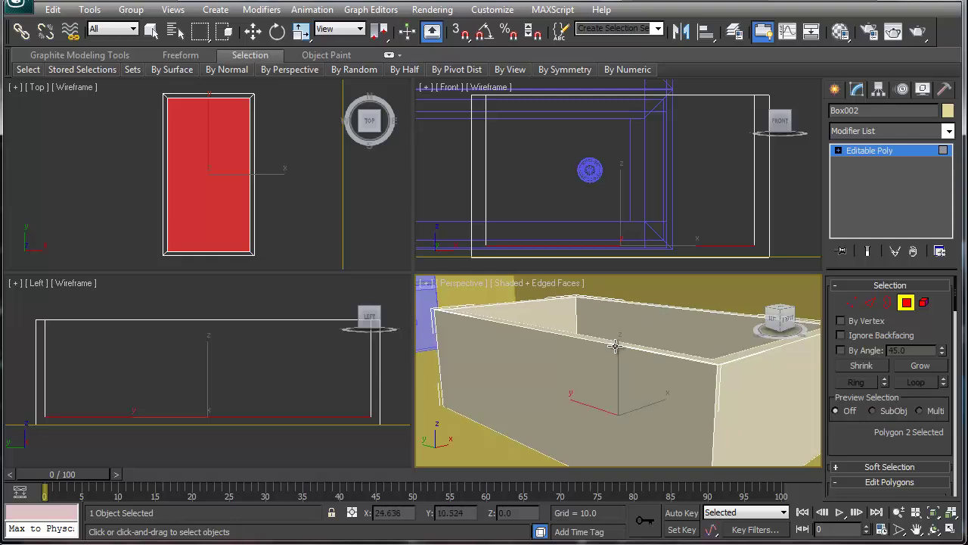
pyautogui.keyDown('alt'); pyautogui.moveTo(614, 345); pyautogui.dragTo(585, 365, button='middle'); pyautogui.keyUp('alt')
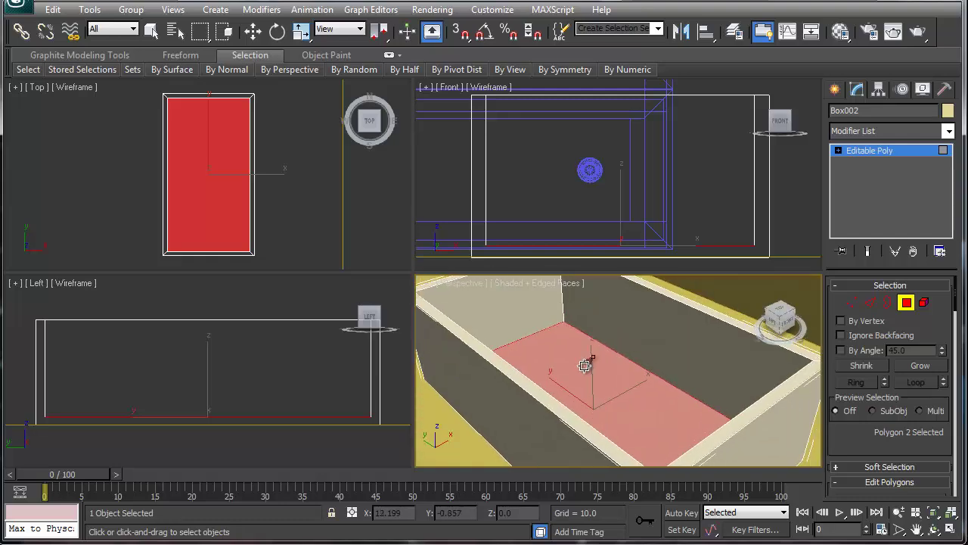
pyautogui.scroll(-5, 586, 365)
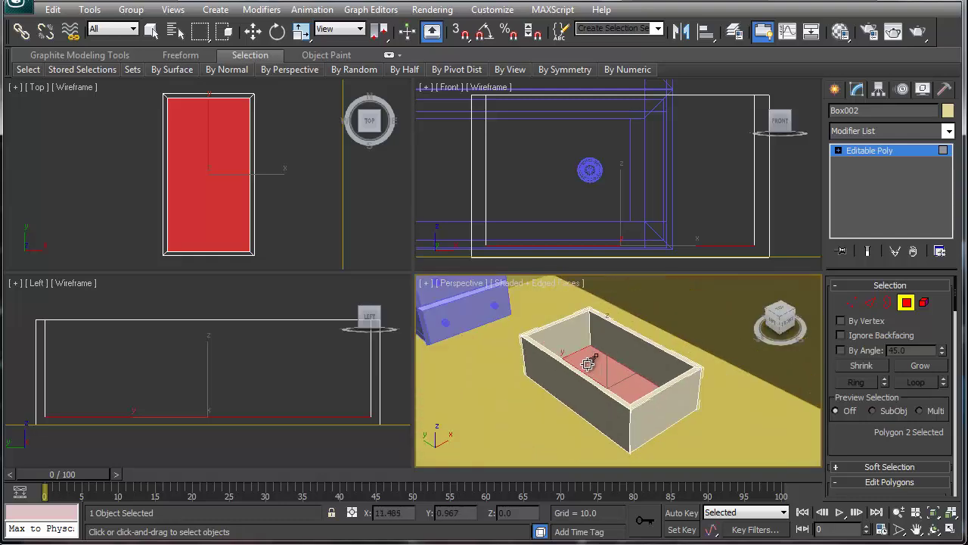
pyautogui.click(907, 302)
pyautogui.press('w')
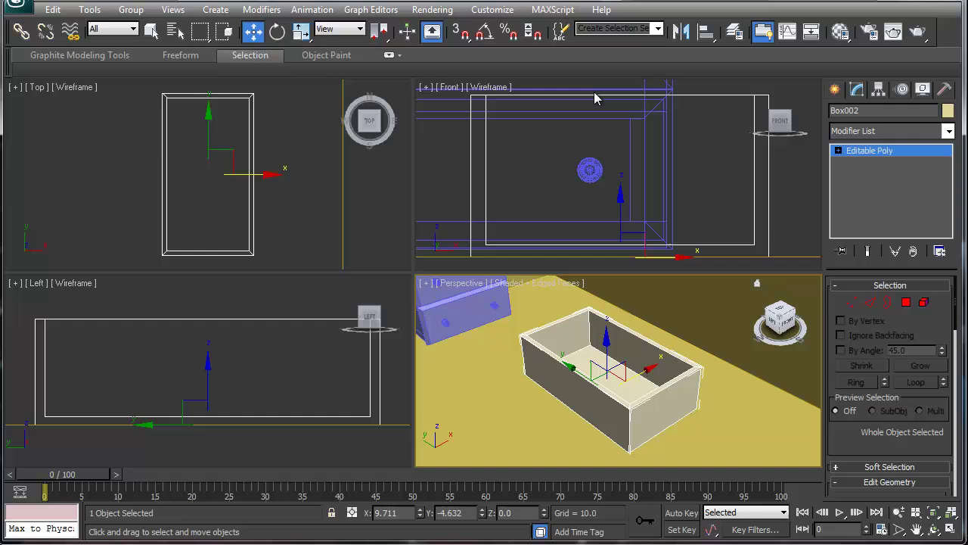
# - Mirror the hollow box about the Z axis as a copy with an offset of 10.72, stacking it on the original
pyautogui.click(838, 150)
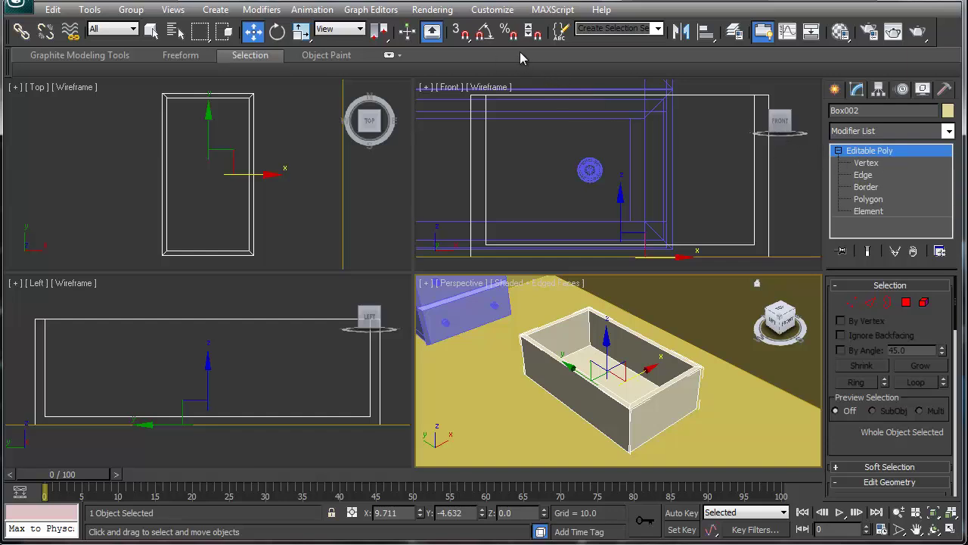
pyautogui.click(683, 34)
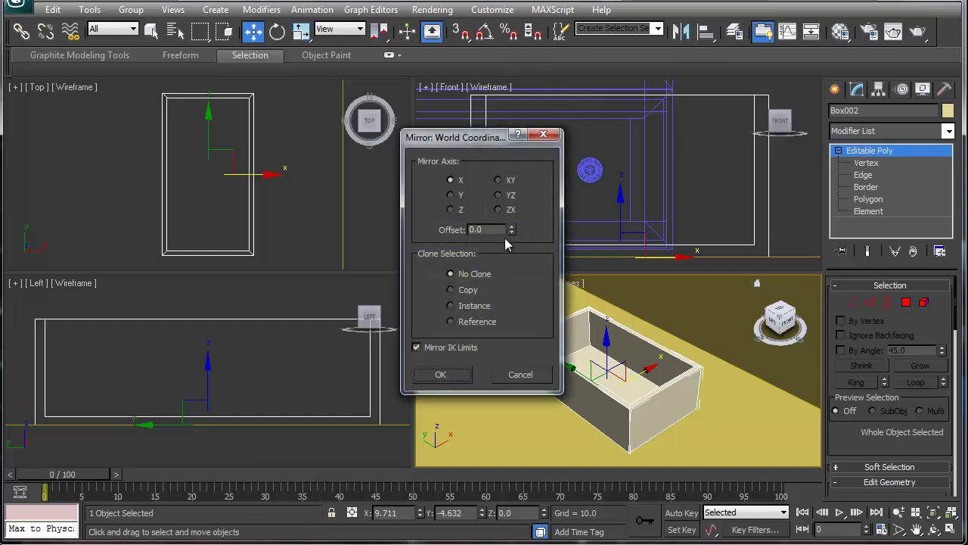
pyautogui.click(450, 209)
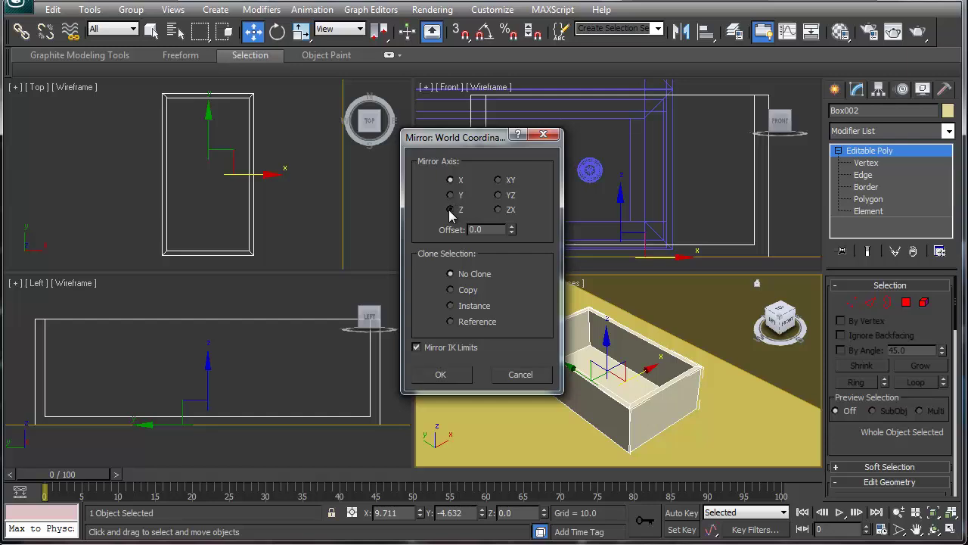
pyautogui.click(451, 290)
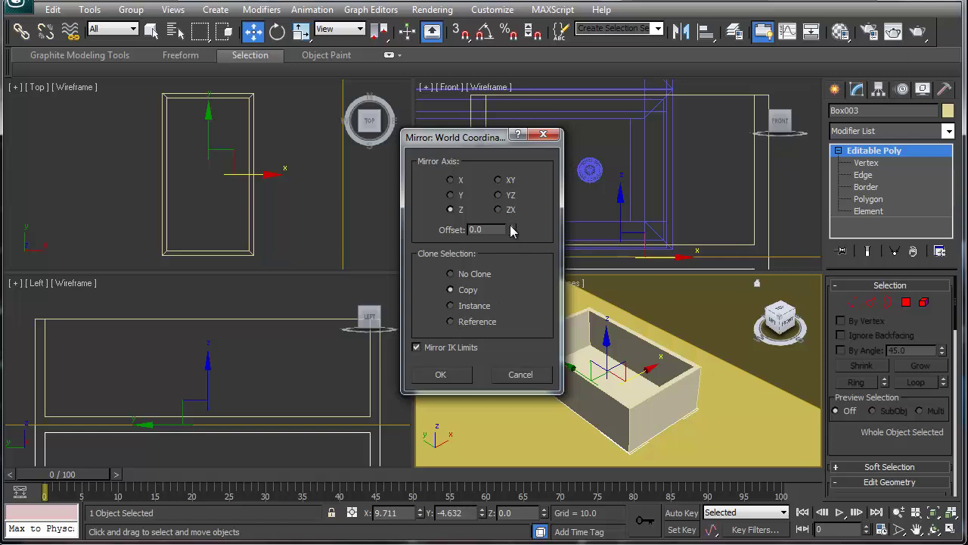
pyautogui.moveTo(511, 229); pyautogui.dragTo(448, 197)
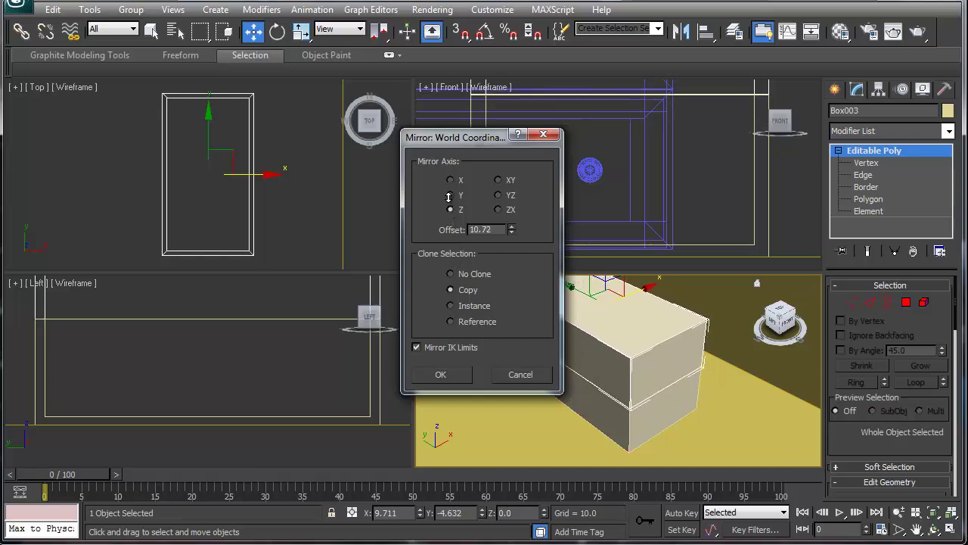
pyautogui.click(439, 375)
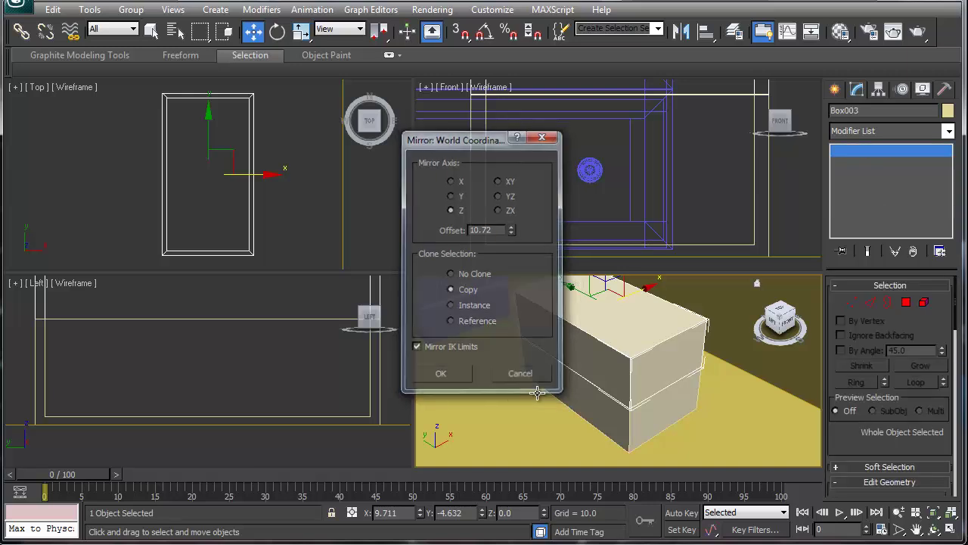
# - Lower the upper vertices of the mirrored copy to about Z 7.83 to make a shallower lid
pyautogui.click(852, 302)
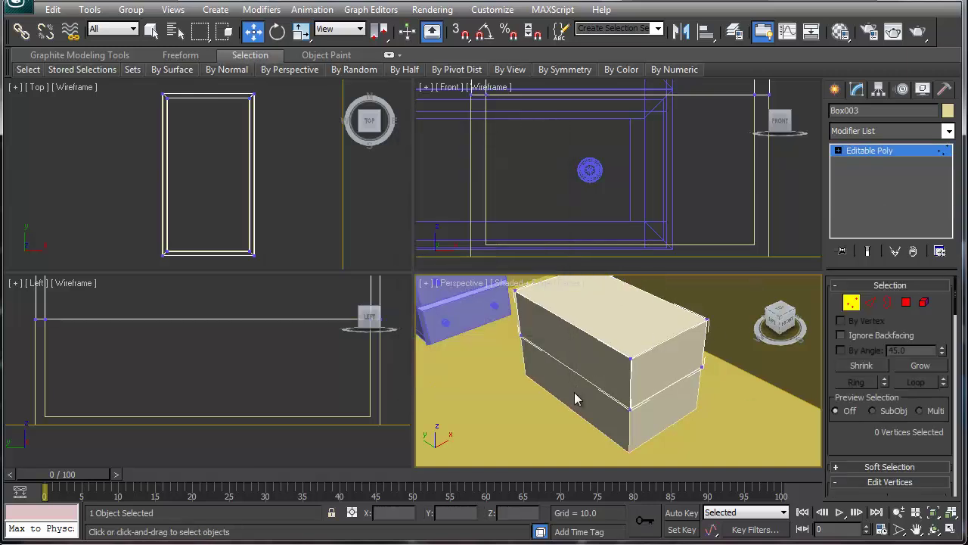
pyautogui.scroll(-6, 494, 163)
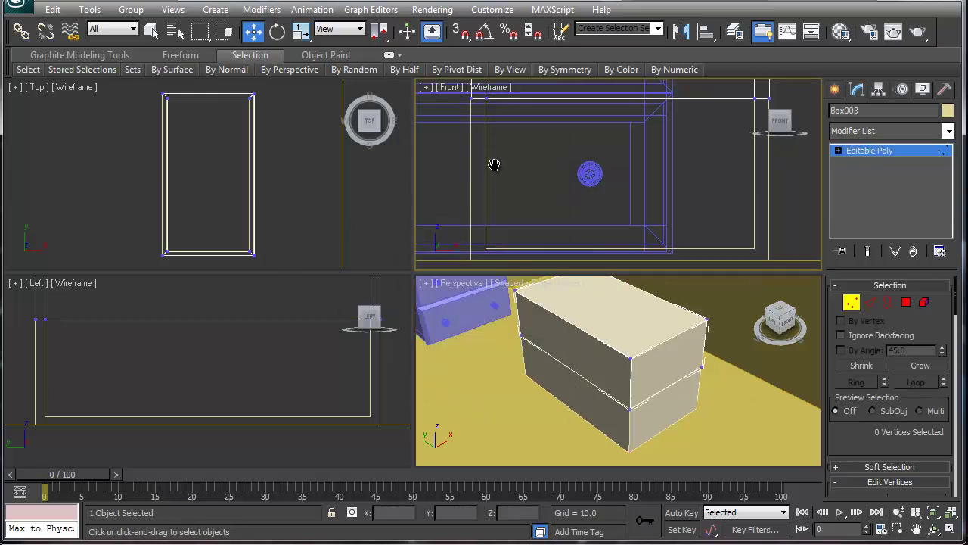
pyautogui.moveTo(582, 149); pyautogui.dragTo(560, 174, button='middle')
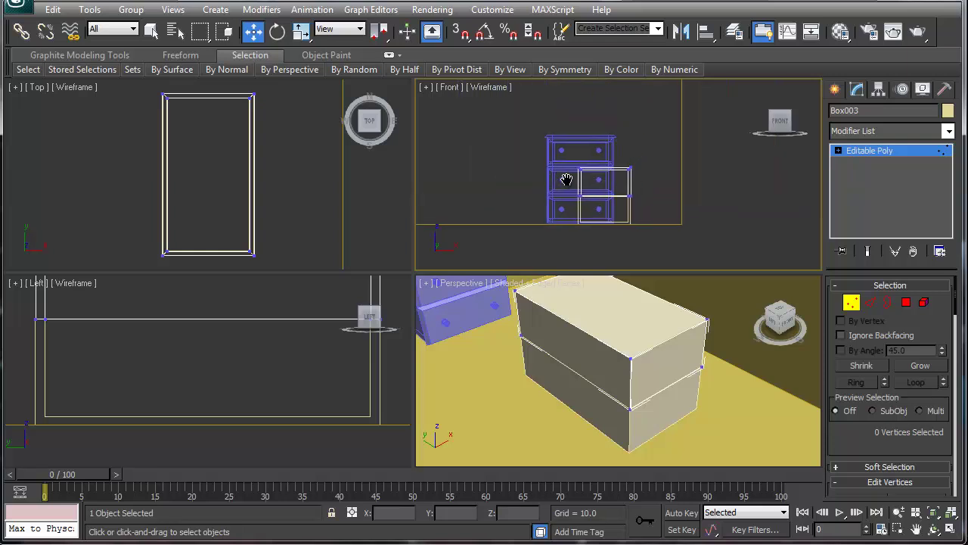
pyautogui.moveTo(652, 186); pyautogui.dragTo(651, 183)
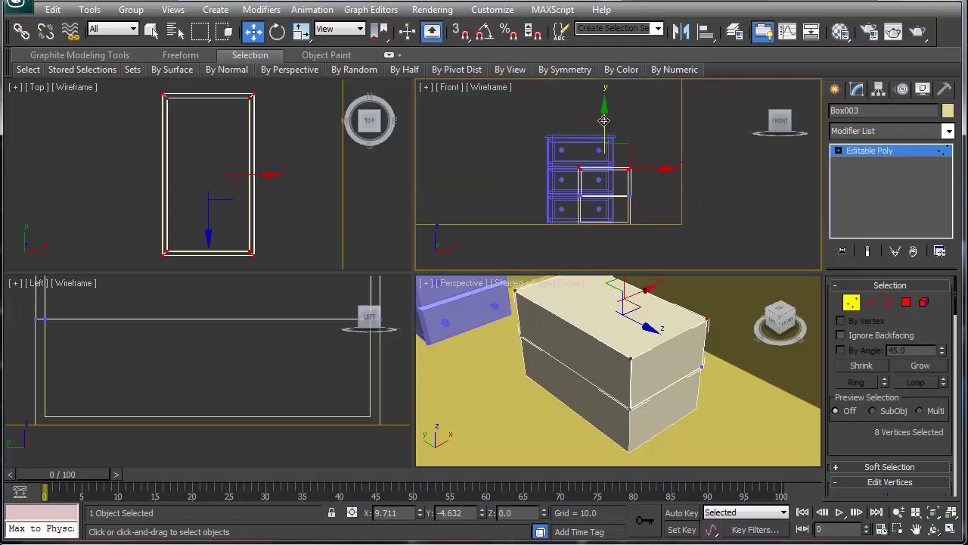
pyautogui.moveTo(607, 126); pyautogui.dragTo(603, 149)
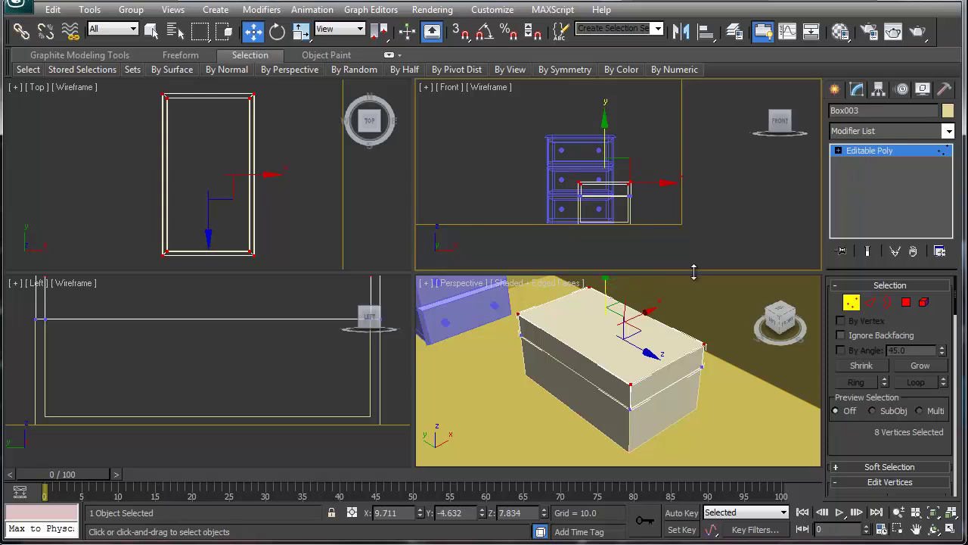
pyautogui.click(867, 151)
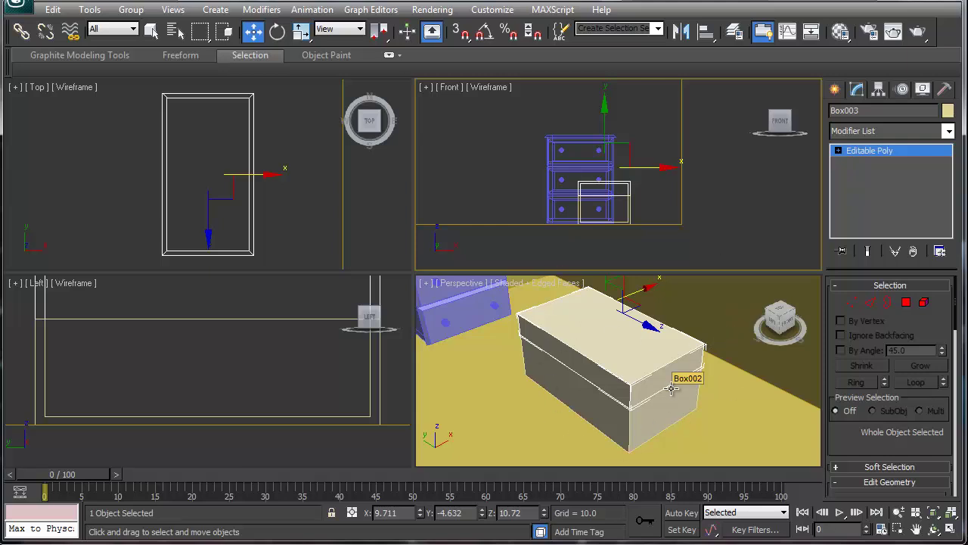
# - Create a tube beside the chest at the lid seam in the front view, about 0.673 by 0.57 in radius and -2.032 in height
pyautogui.keyDown('alt'); pyautogui.moveTo(671, 388); pyautogui.dragTo(510, 373, button='middle'); pyautogui.keyUp('alt')
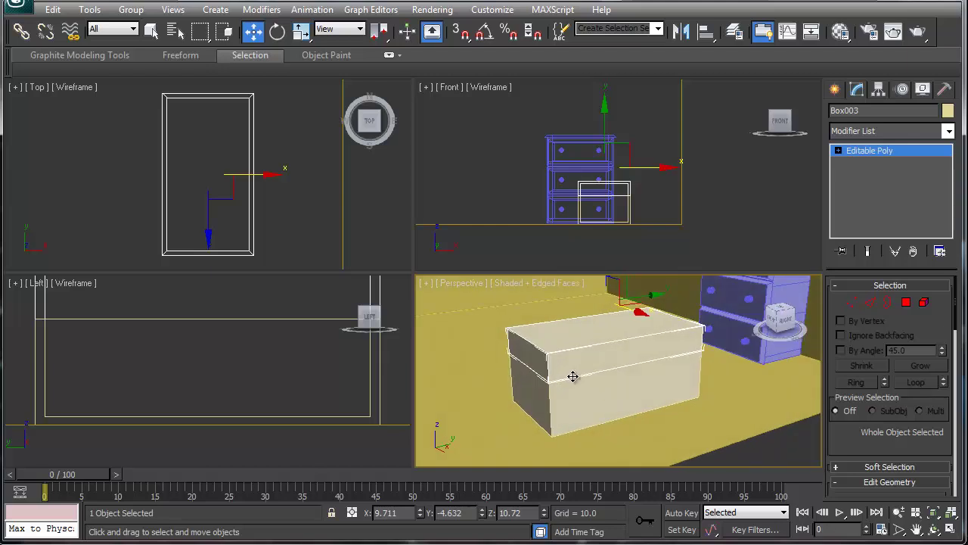
pyautogui.click(835, 90)
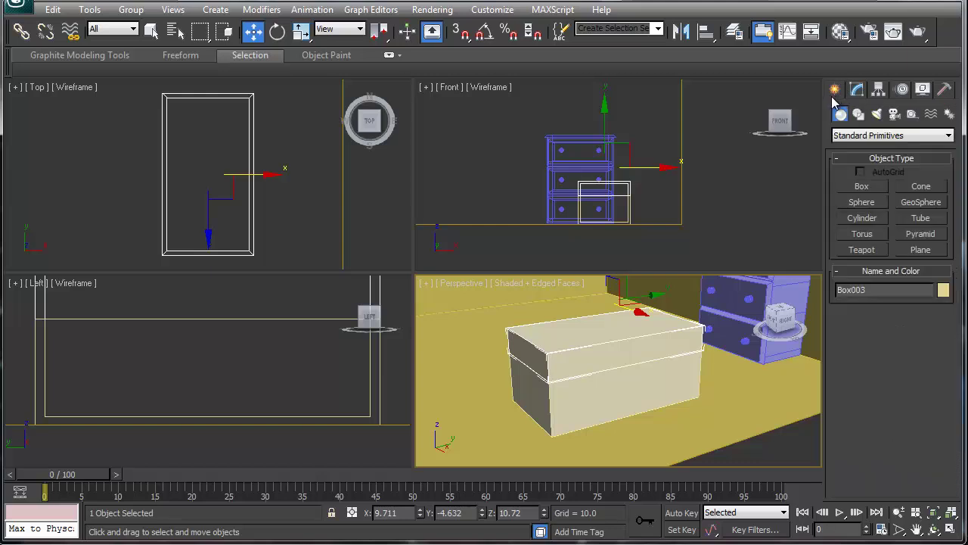
pyautogui.click(918, 219)
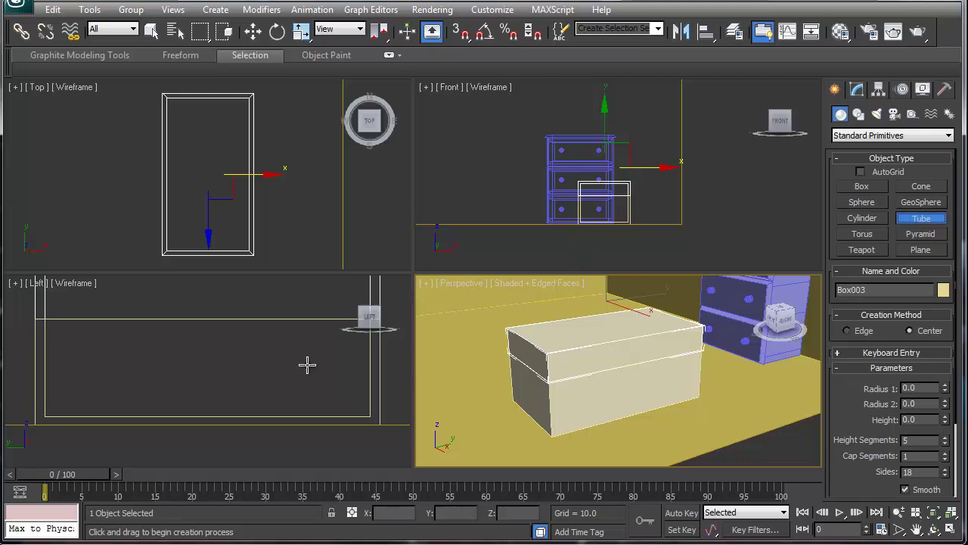
pyautogui.scroll(3, 303, 370)
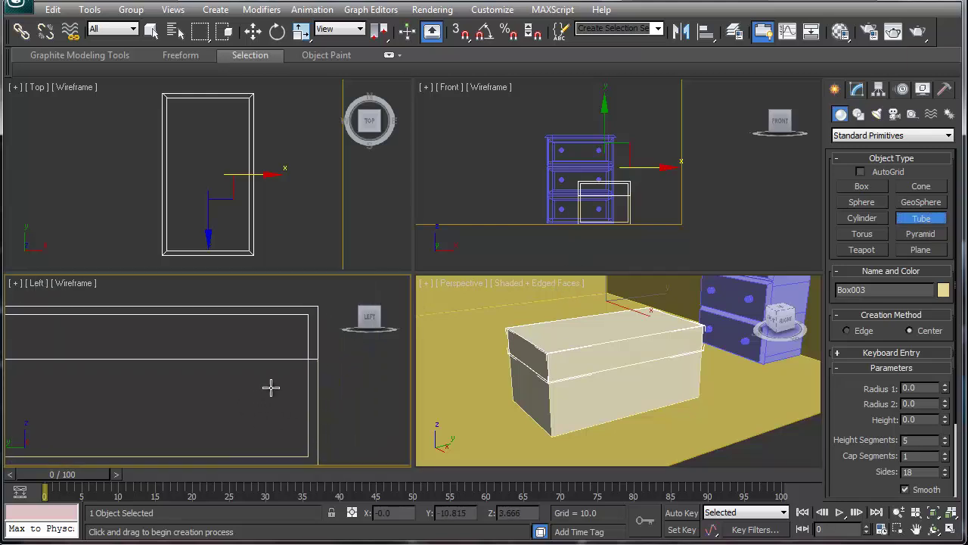
pyautogui.scroll(6, 601, 223)
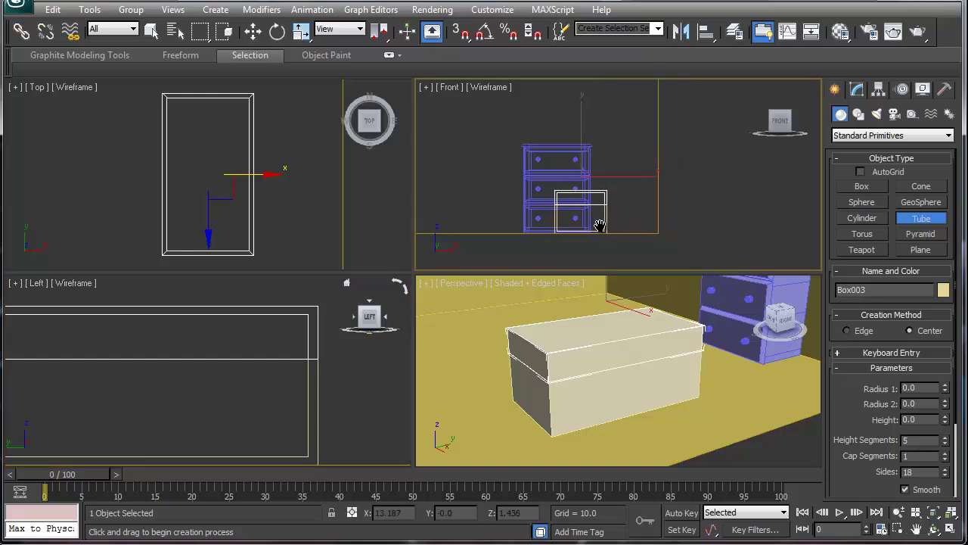
pyautogui.scroll(-3, 573, 254)
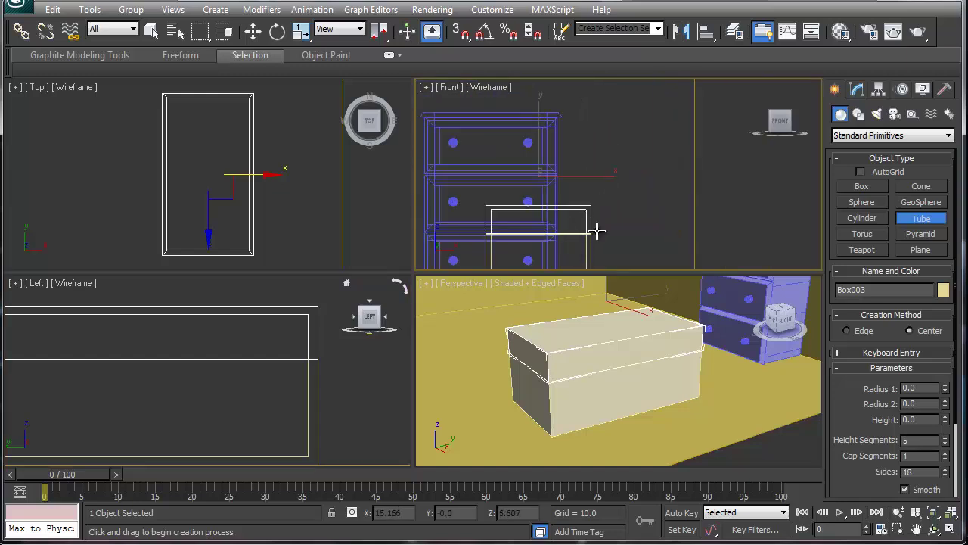
pyautogui.scroll(5, 595, 225)
pyautogui.moveTo(585, 249); pyautogui.dragTo(570, 186, button='middle')
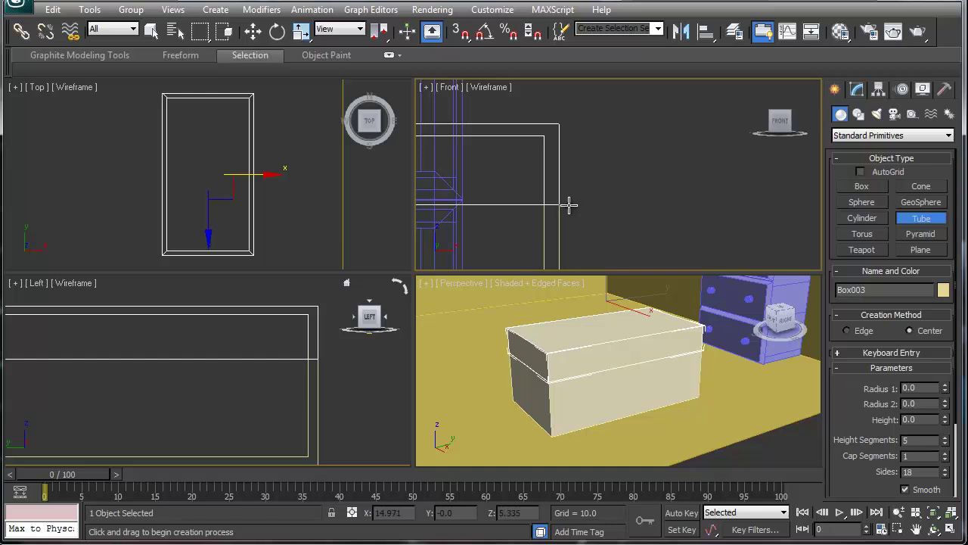
pyautogui.scroll(5, 569, 204)
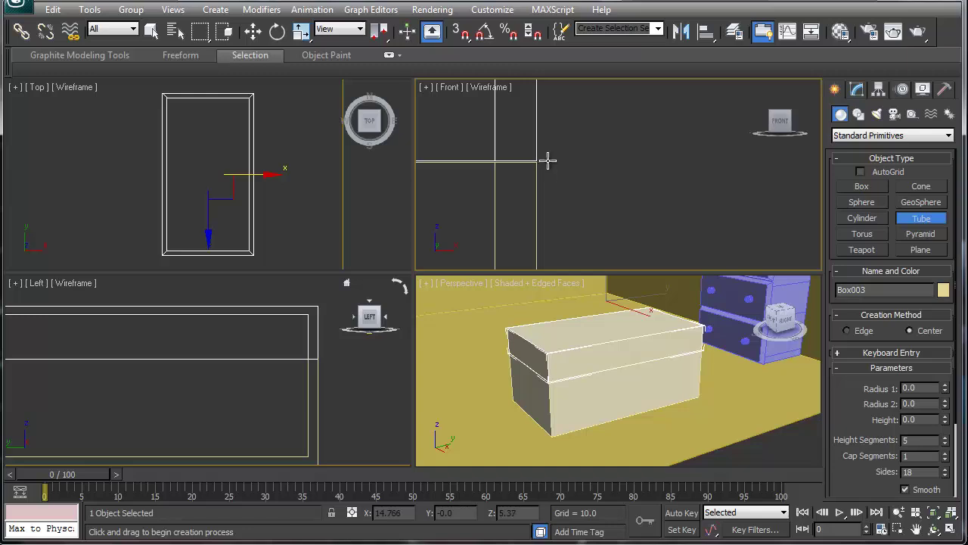
pyautogui.click(545, 161)
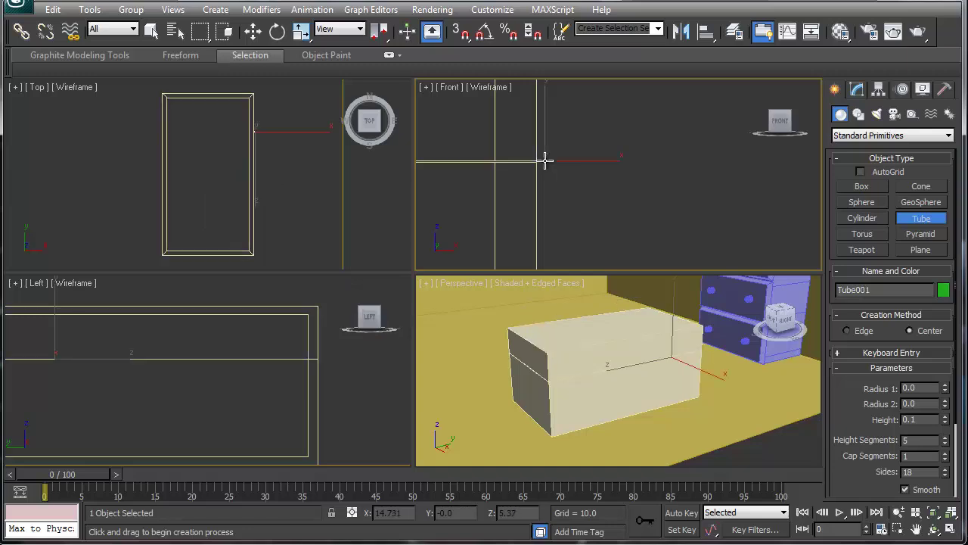
pyautogui.hotkey('ctrl', 'z')
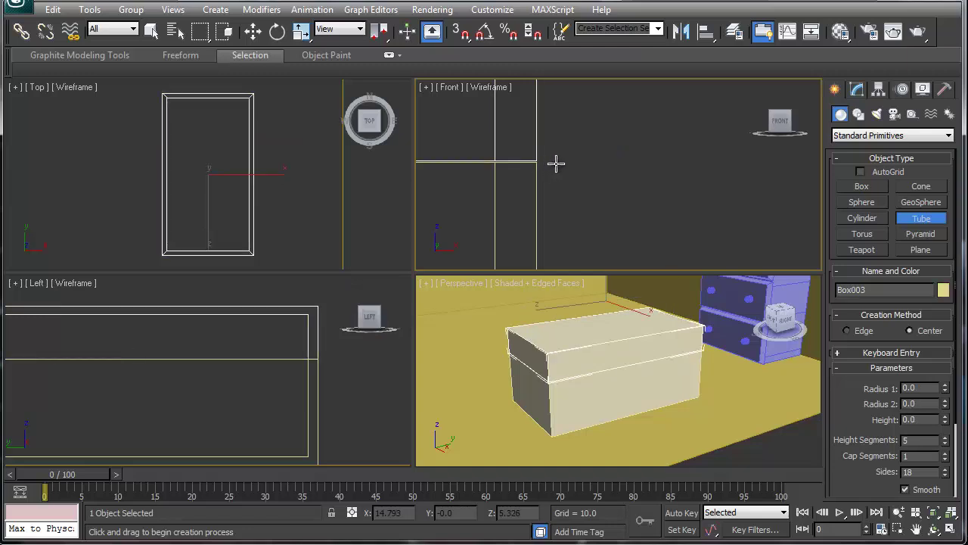
pyautogui.moveTo(567, 159); pyautogui.dragTo(580, 205)
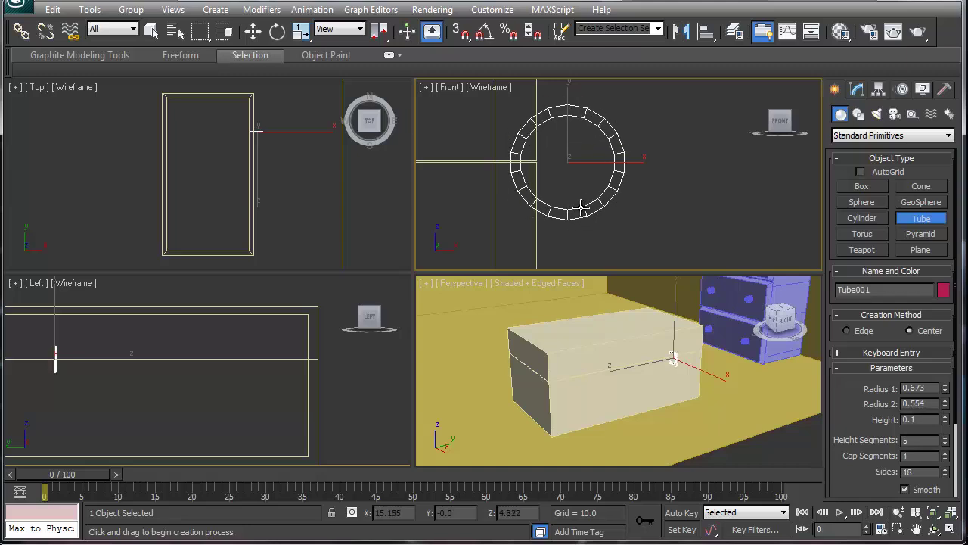
pyautogui.click(583, 212)
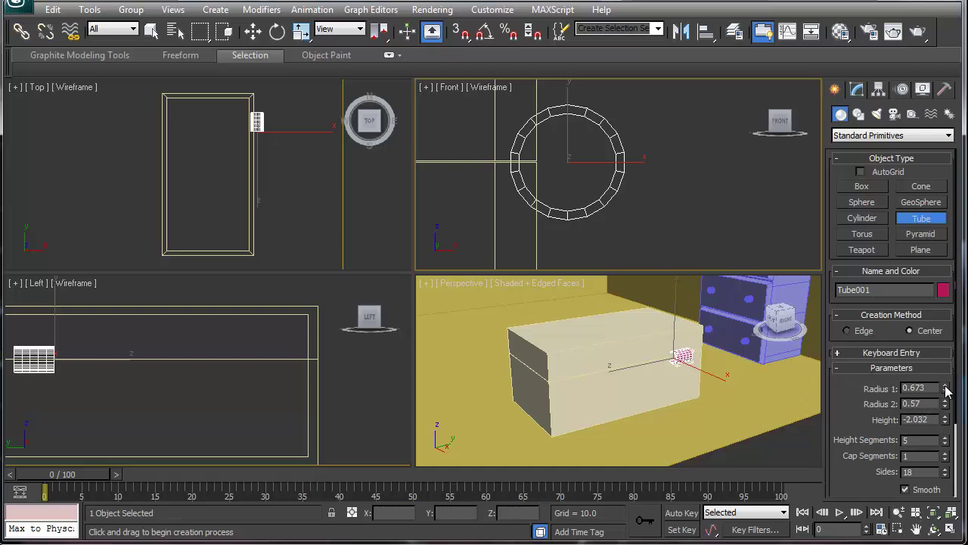
# - Adjust the tube to Radius 1 of 0.053, Radius 2 of 0.09, height of -1.379 and 10 sides
pyautogui.moveTo(947, 388)
pyautogui.mouseDown()
pyautogui.moveTo(944, 424)
pyautogui.moveTo(949, 382)
pyautogui.mouseUp()
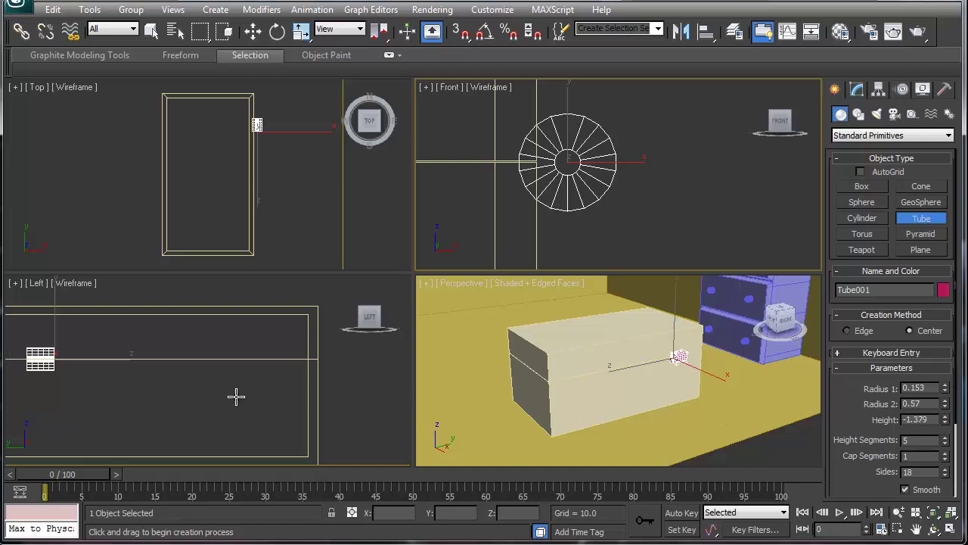
pyautogui.moveTo(236, 395); pyautogui.dragTo(307, 402, button='middle')
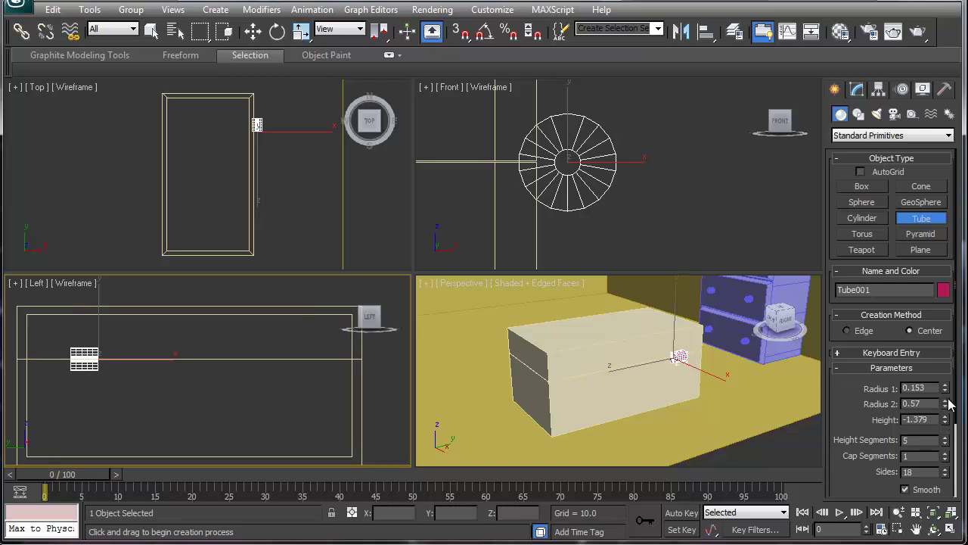
pyautogui.moveTo(946, 389); pyautogui.dragTo(940, 434)
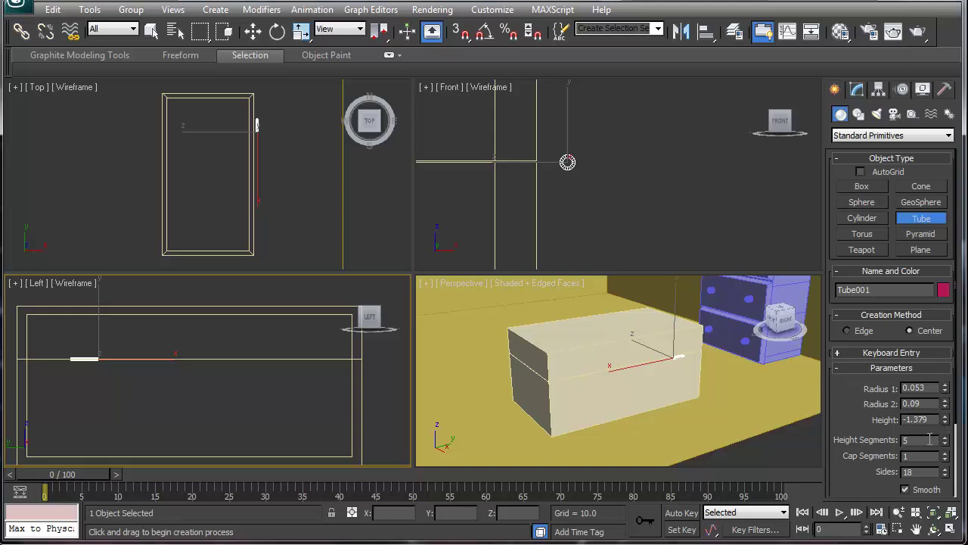
pyautogui.press('z')
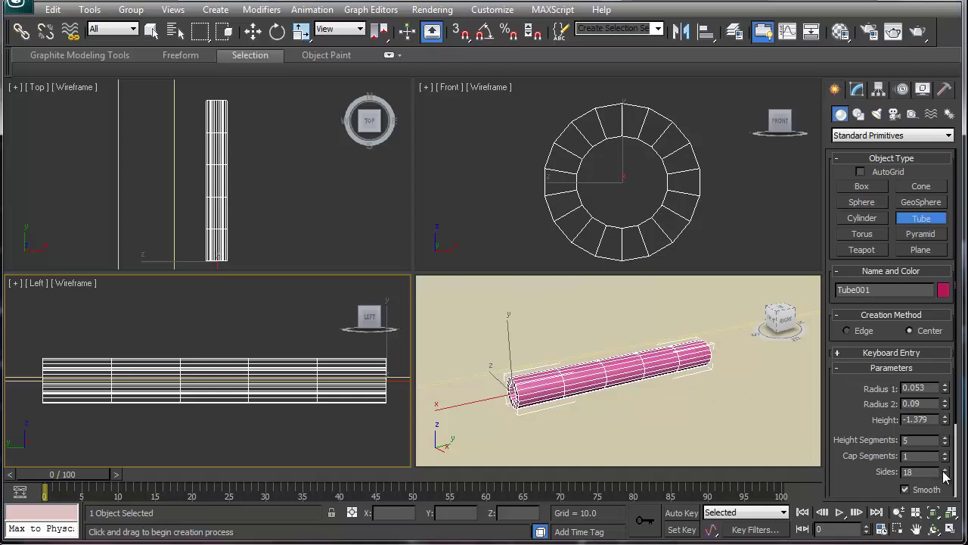
pyautogui.moveTo(945, 474); pyautogui.dragTo(948, 528)
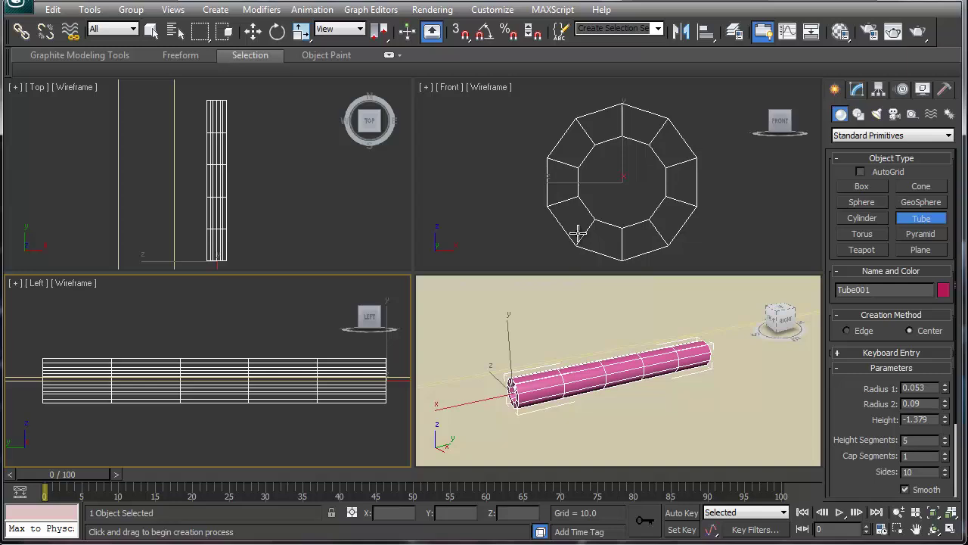
# - Convert the tube to an Editable Poly
pyautogui.click(857, 90)
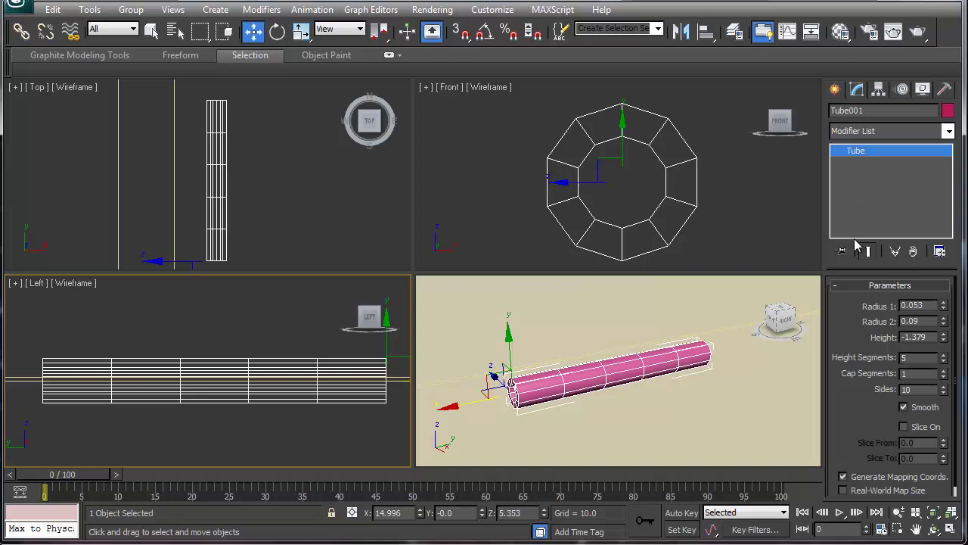
pyautogui.rightClick(870, 156)
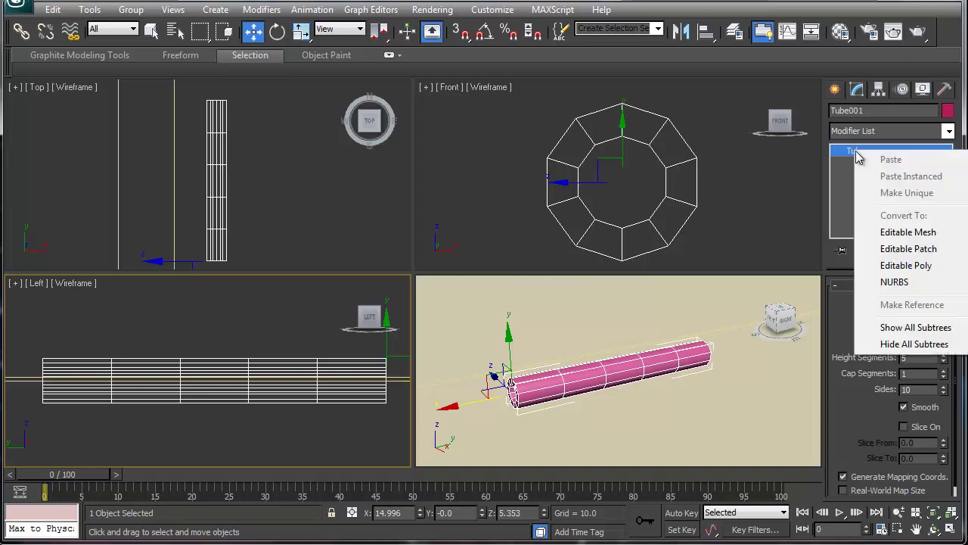
pyautogui.click(901, 266)
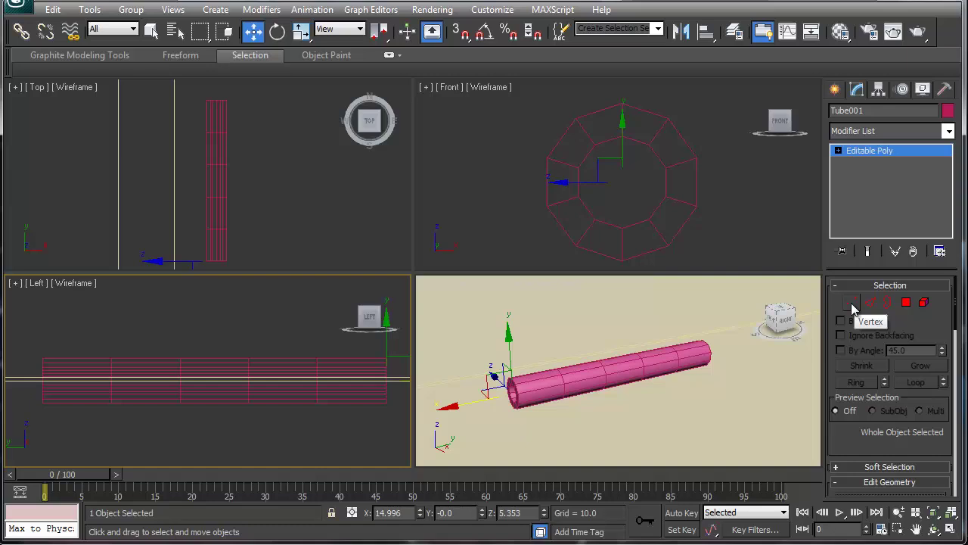
# - Select the lengthwise row of five outer polygons on the tube's upper side facing the chest
pyautogui.click(907, 302)
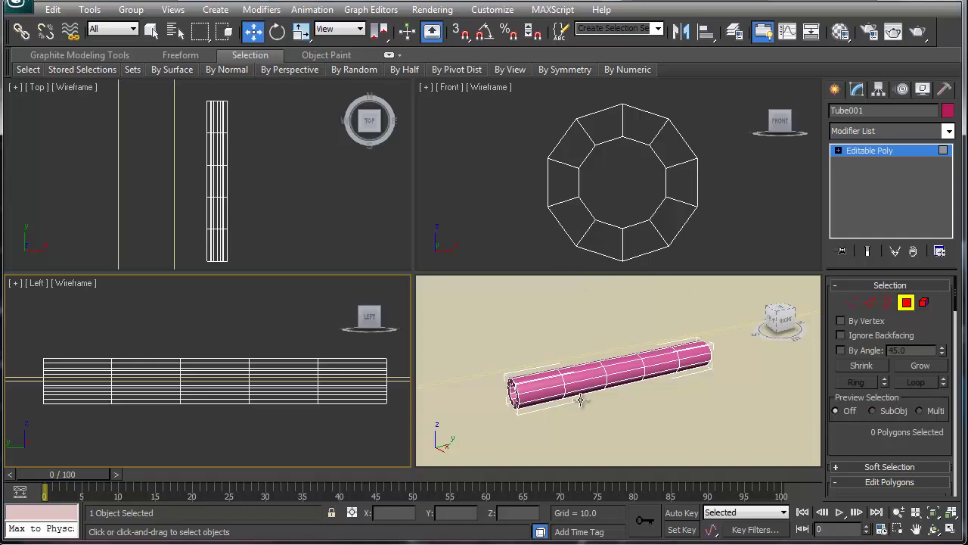
pyautogui.keyDown('alt'); pyautogui.moveTo(565, 378); pyautogui.dragTo(640, 397, button='middle'); pyautogui.keyUp('alt')
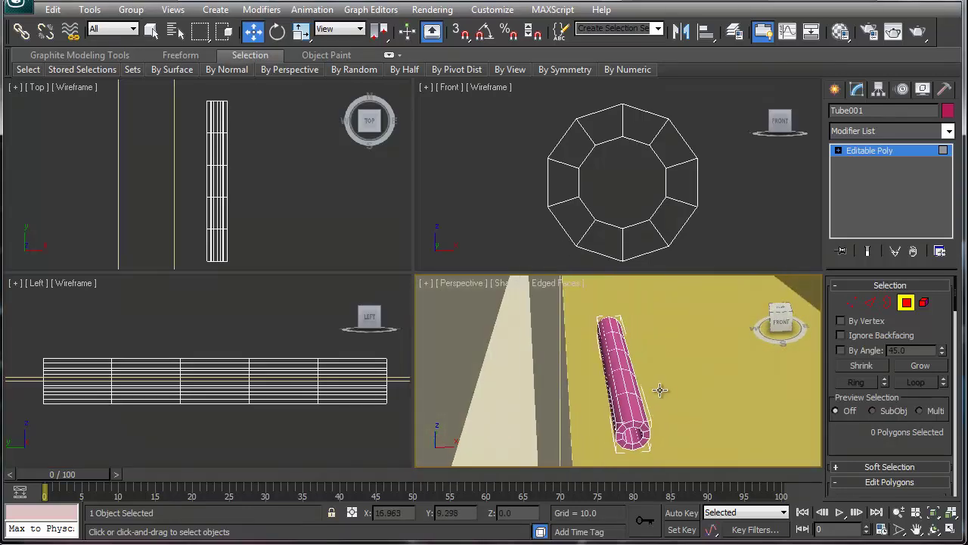
pyautogui.click(617, 420)
pyautogui.keyDown('ctrl'); pyautogui.click(611, 390); pyautogui.keyUp('ctrl')
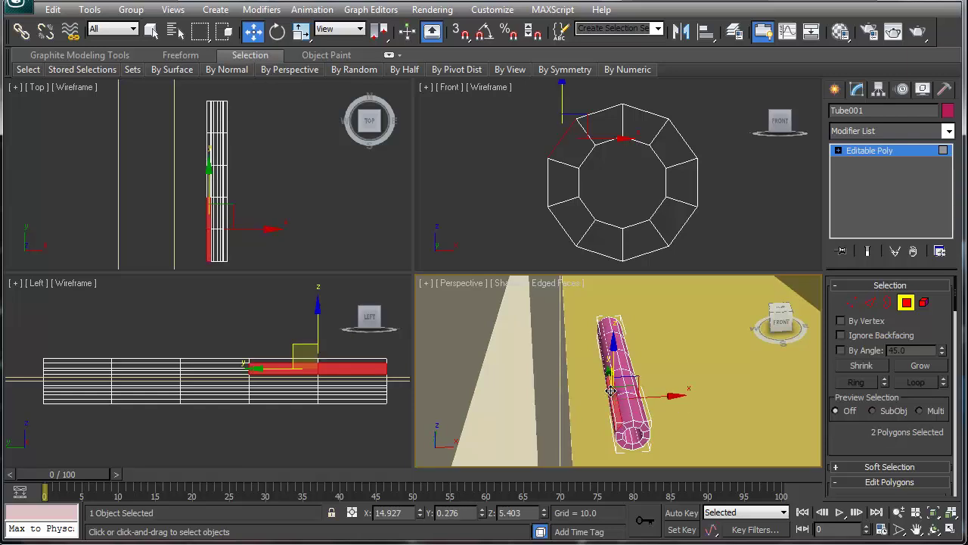
pyautogui.keyDown('ctrl'); pyautogui.click(606, 356); pyautogui.keyUp('ctrl')
pyautogui.keyDown('ctrl'); pyautogui.click(603, 345); pyautogui.keyUp('ctrl')
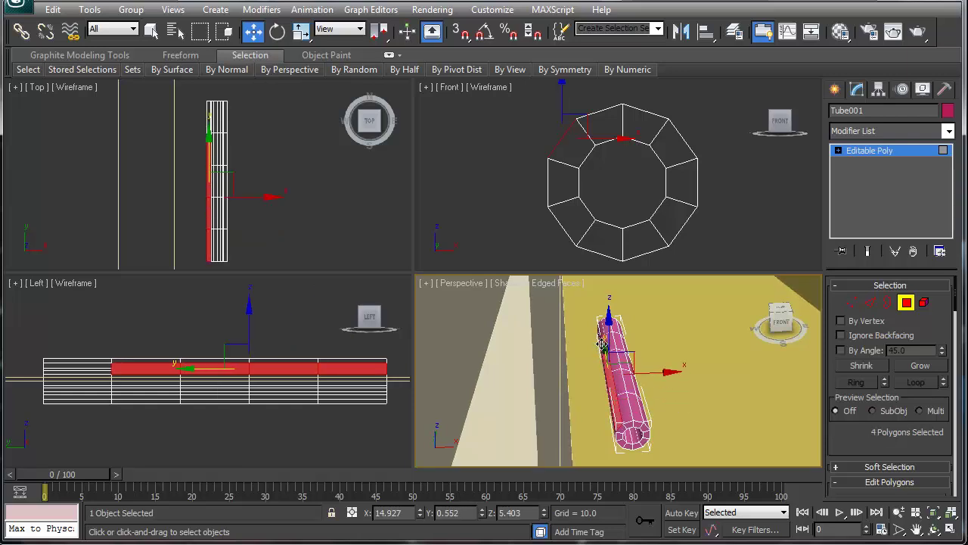
pyautogui.keyDown('ctrl'); pyautogui.click(600, 331); pyautogui.keyUp('ctrl')
# - Add the matching lower row of five polygons to the selection and extrude both rows toward the chest as two diverging flaps
pyautogui.rightClick(604, 371)
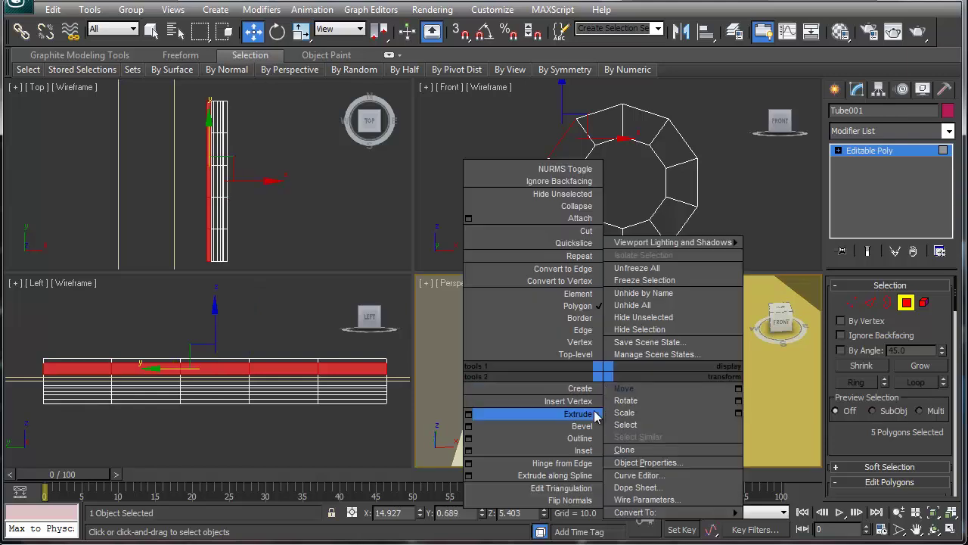
pyautogui.click(594, 402)
pyautogui.keyDown('alt'); pyautogui.moveTo(655, 434); pyautogui.dragTo(643, 350, button='middle'); pyautogui.keyUp('alt')
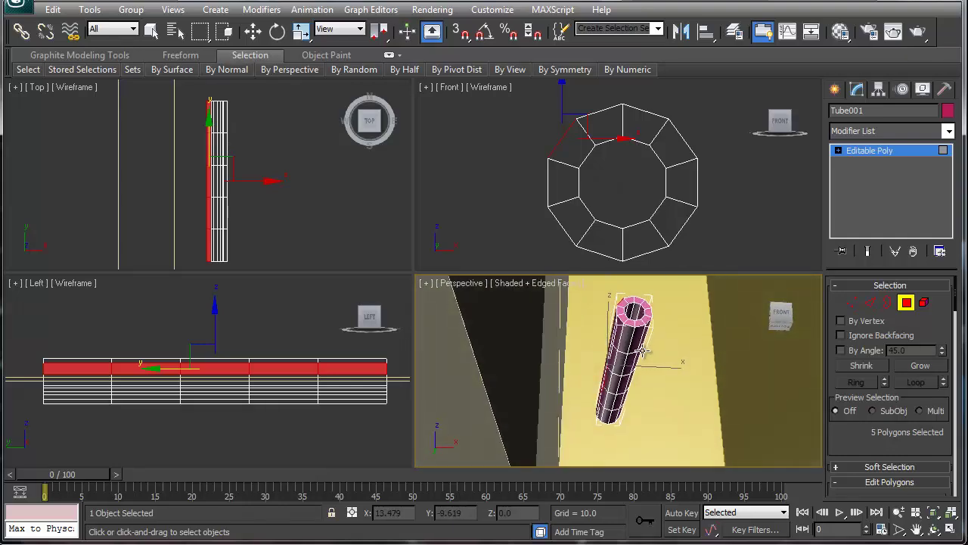
pyautogui.keyDown('ctrl'); pyautogui.click(617, 334); pyautogui.keyUp('ctrl')
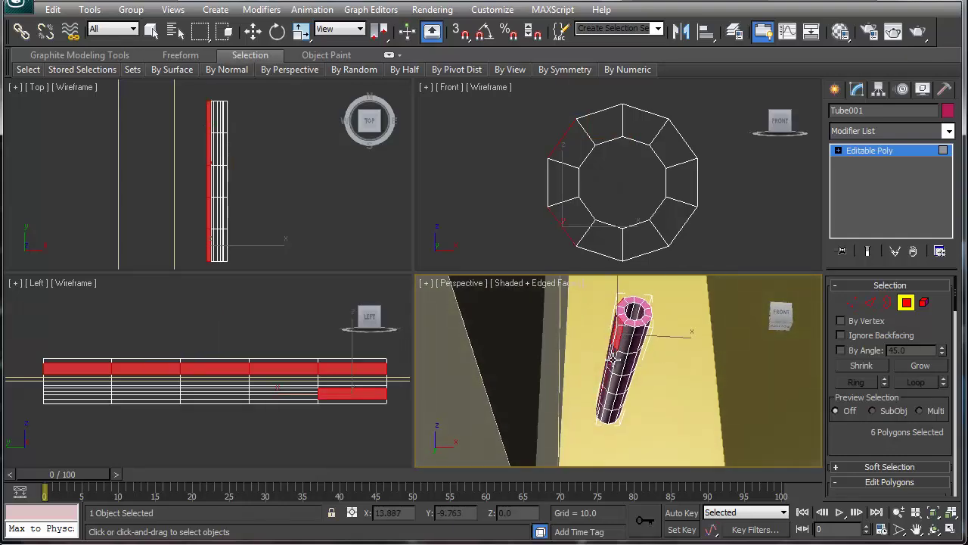
pyautogui.keyDown('ctrl'); pyautogui.click(613, 360); pyautogui.keyUp('ctrl')
pyautogui.keyDown('ctrl'); pyautogui.click(605, 382); pyautogui.keyUp('ctrl')
pyautogui.keyDown('ctrl'); pyautogui.click(602, 394); pyautogui.keyUp('ctrl')
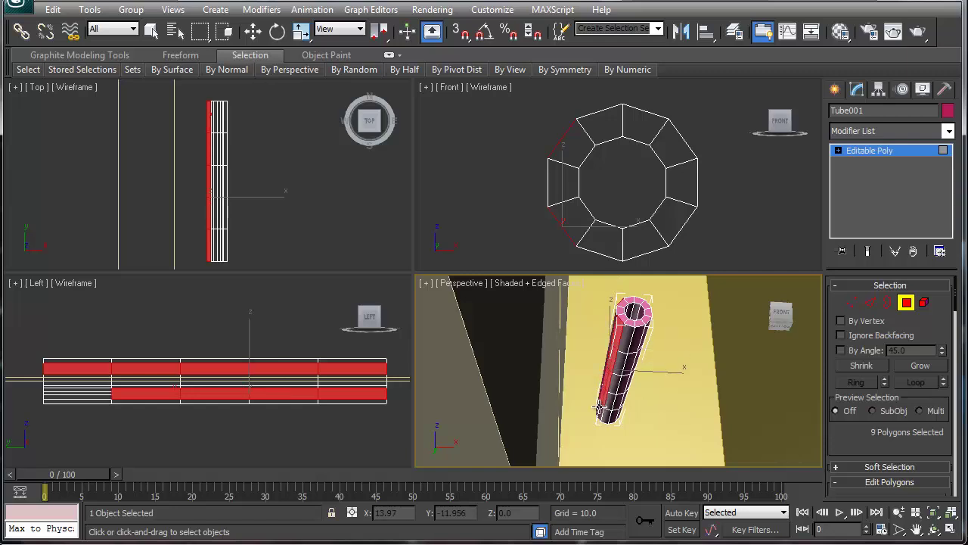
pyautogui.keyDown('ctrl'); pyautogui.click(598, 409); pyautogui.keyUp('ctrl')
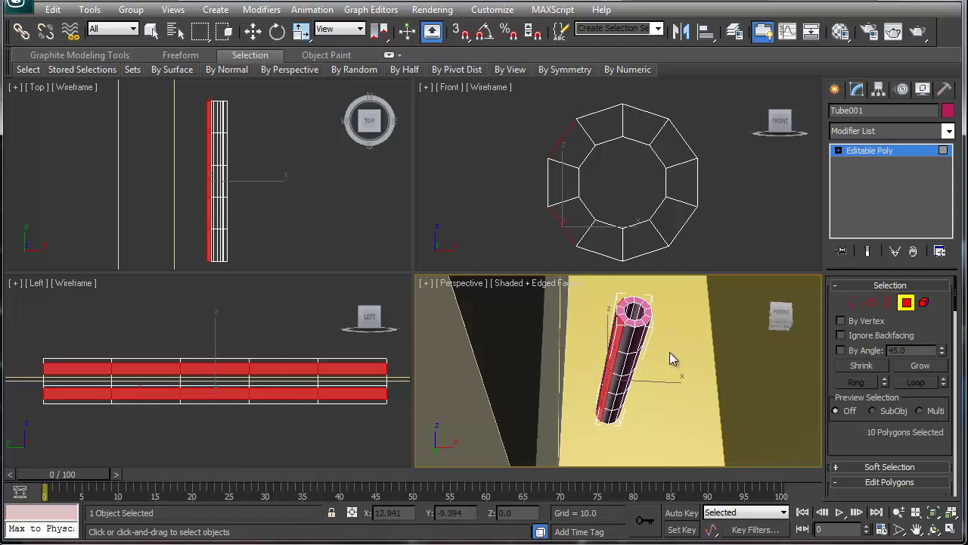
pyautogui.keyDown('alt'); pyautogui.moveTo(669, 360); pyautogui.dragTo(652, 431, button='middle'); pyautogui.keyUp('alt')
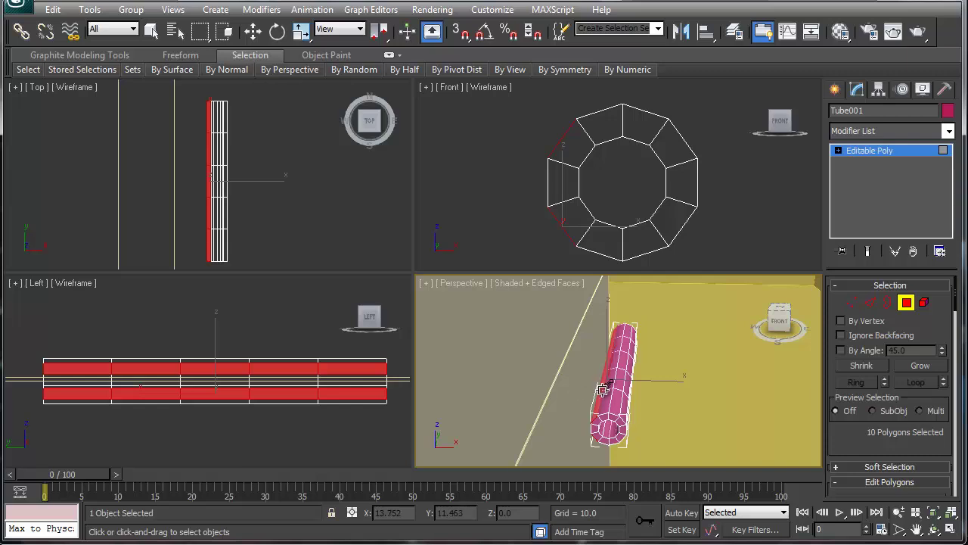
pyautogui.moveTo(603, 389)
pyautogui.mouseDown()
pyautogui.moveTo(602, 379)
pyautogui.moveTo(602, 389)
pyautogui.mouseUp()
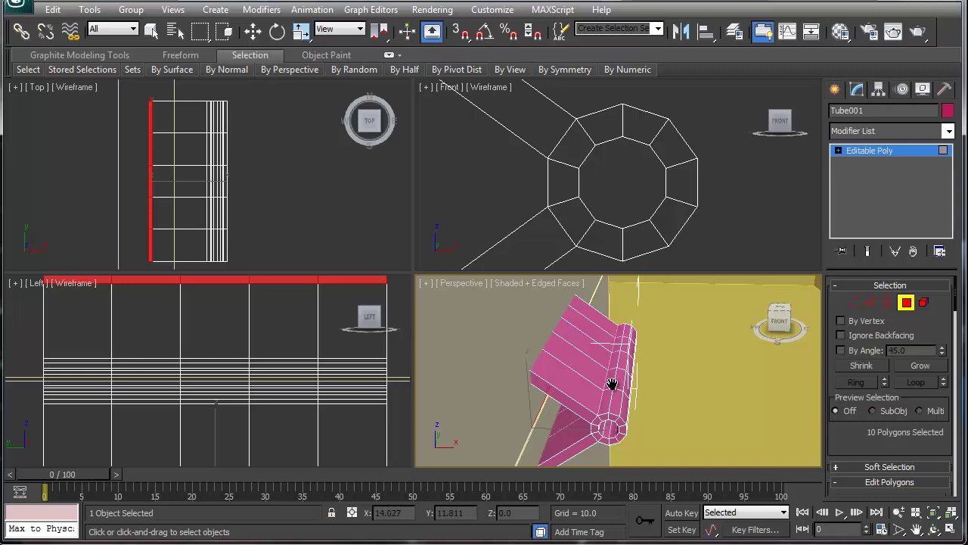
pyautogui.moveTo(613, 382); pyautogui.dragTo(629, 360, button='middle')
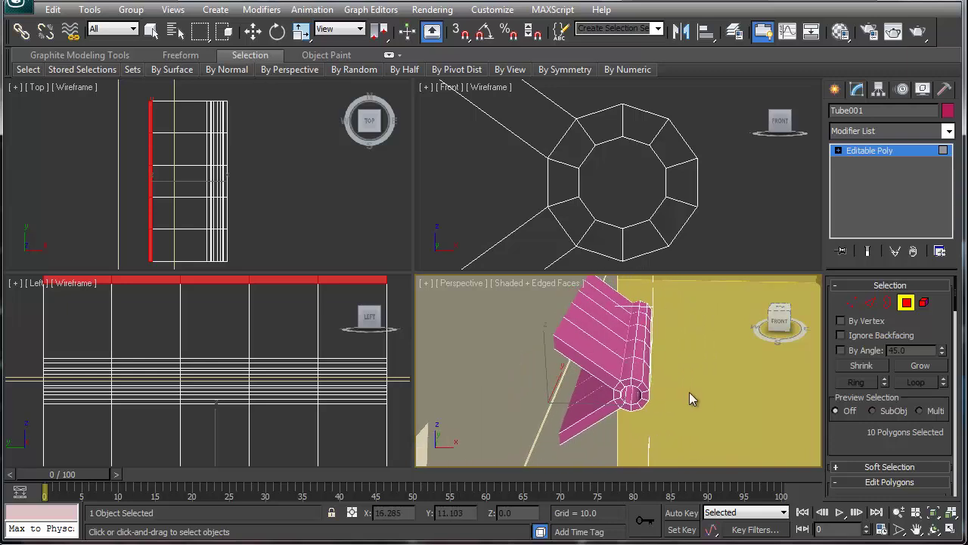
pyautogui.hotkey('alt', 'w')
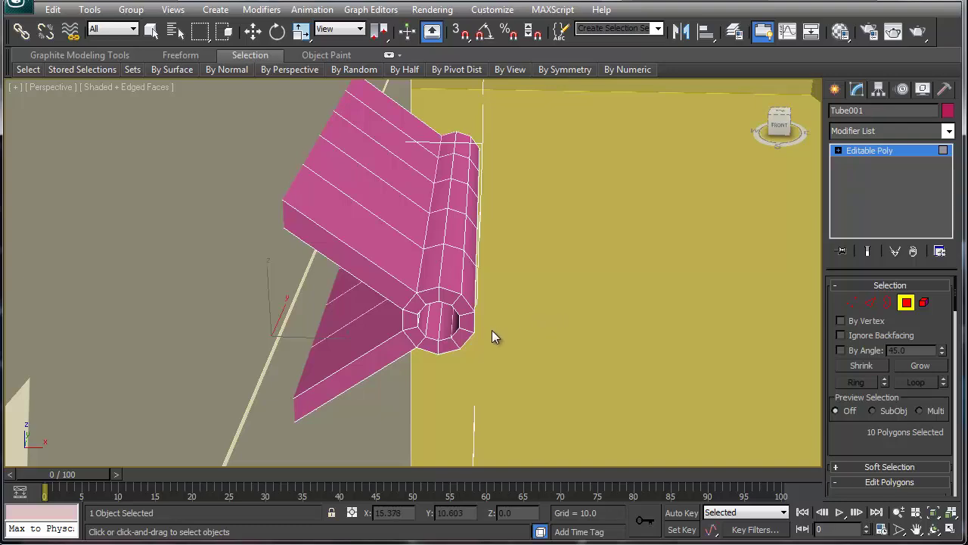
pyautogui.keyDown('alt'); pyautogui.moveTo(474, 319); pyautogui.dragTo(437, 318, button='middle'); pyautogui.keyUp('alt')
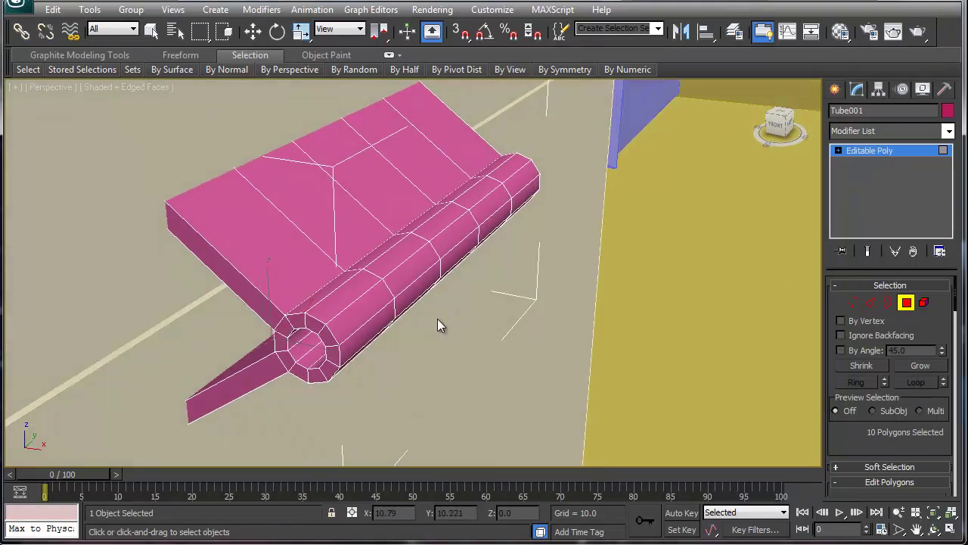
pyautogui.hotkey('alt', 'w')
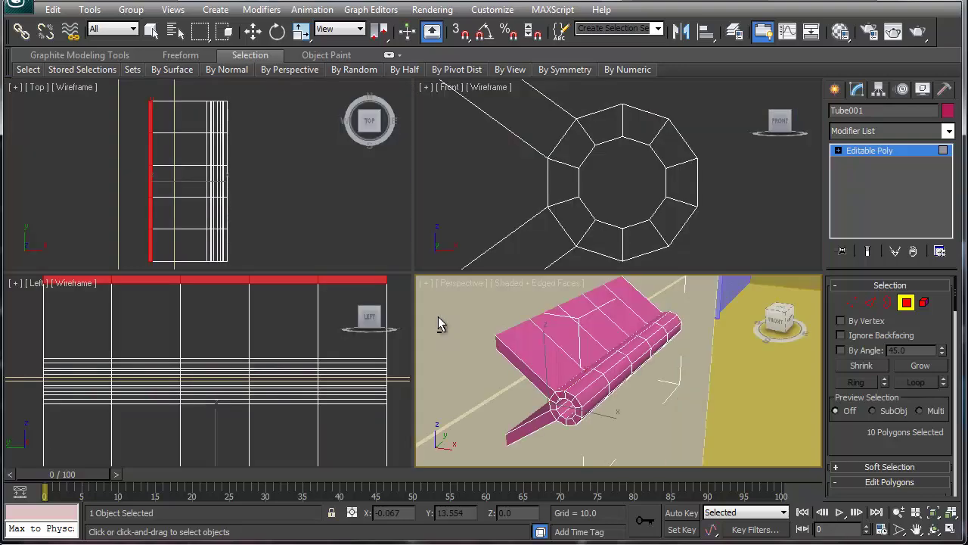
# - Maximize the perspective view and isolate the hinge from the rest of the scene
pyautogui.hotkey('alt', 'w')
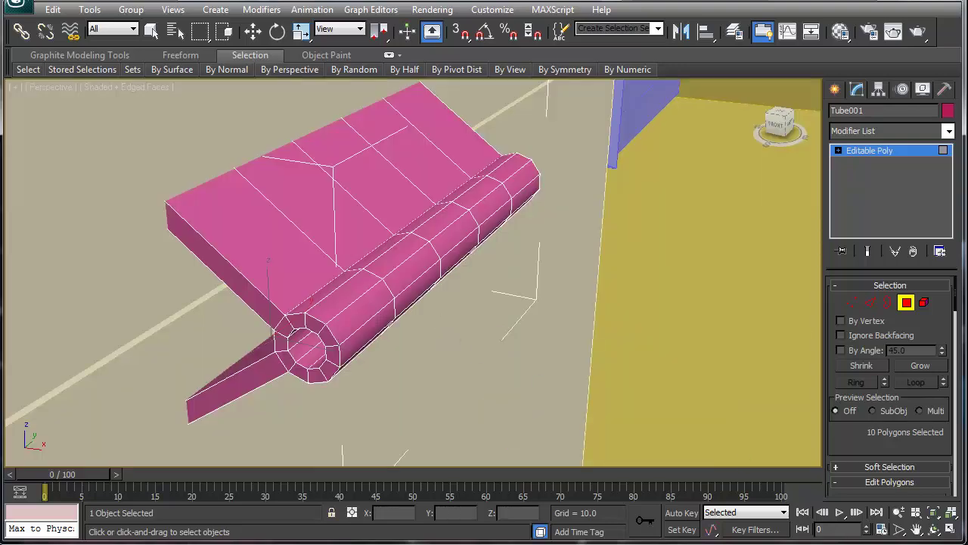
pyautogui.hotkey('alt', 'q')
pyautogui.press('w')
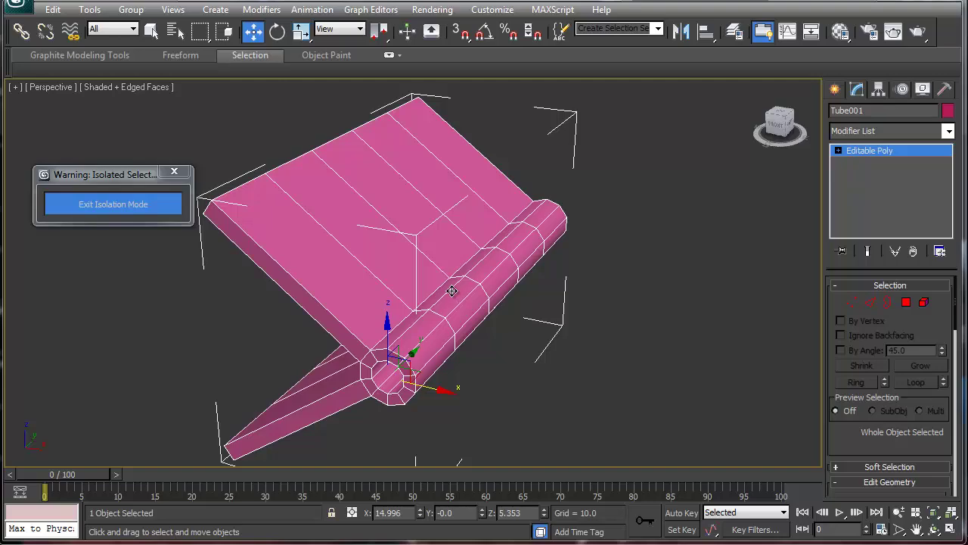
pyautogui.keyDown('alt'); pyautogui.moveTo(430, 358); pyautogui.dragTo(339, 341, button='middle'); pyautogui.keyUp('alt')
# - Select all polygons of the hinge's second and fourth sections, across both flaps and the tube
pyautogui.click(907, 301)
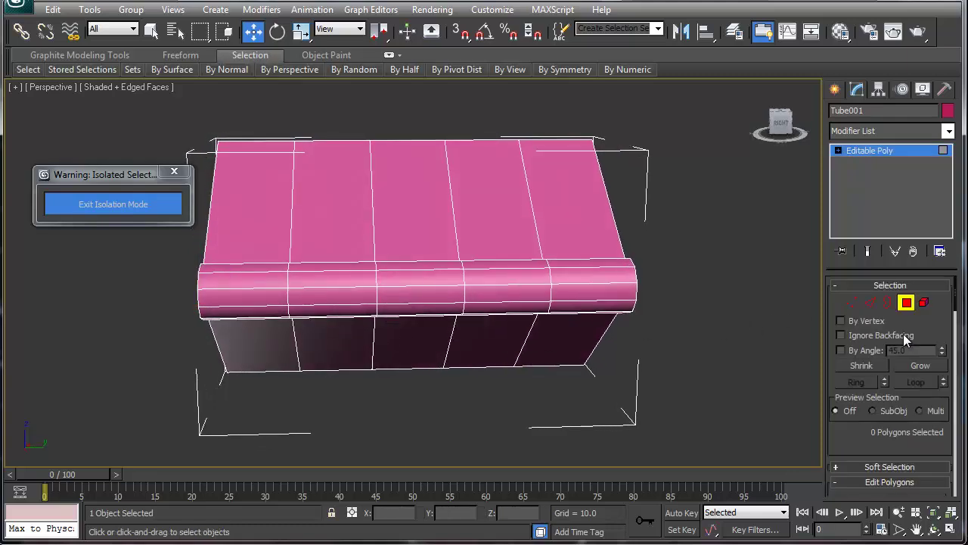
pyautogui.keyDown('alt'); pyautogui.moveTo(496, 317); pyautogui.dragTo(481, 324, button='middle'); pyautogui.keyUp('alt')
pyautogui.click(503, 262)
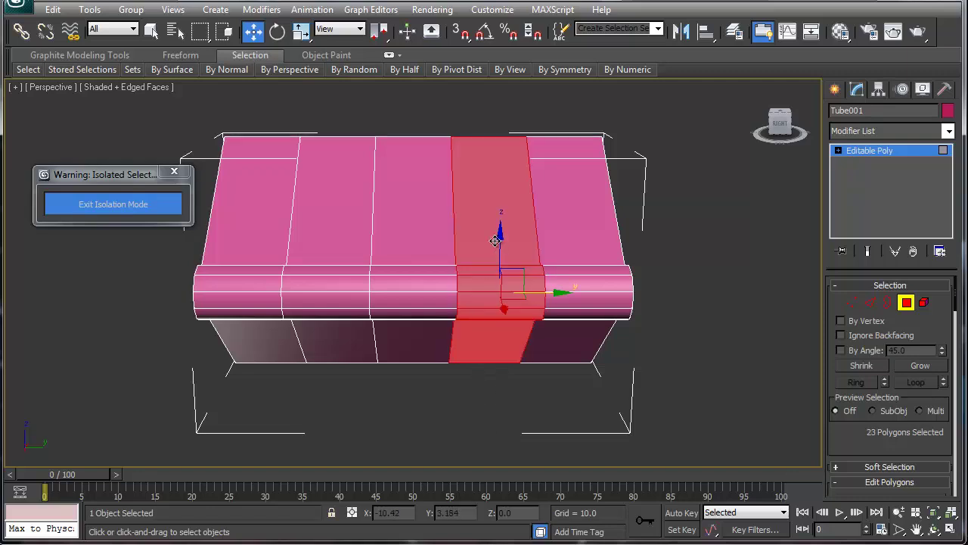
pyautogui.keyDown('ctrl'); pyautogui.click(338, 251); pyautogui.keyUp('ctrl')
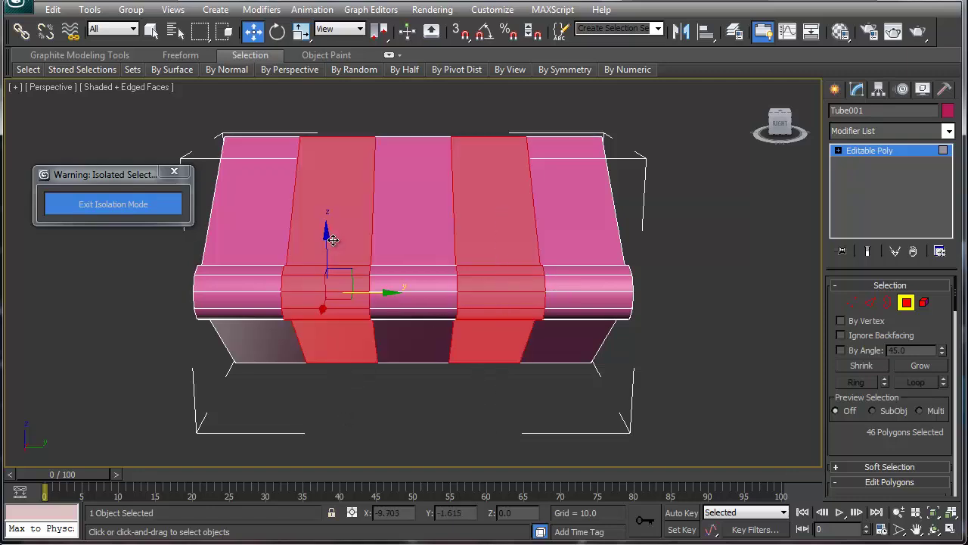
# - Add the whole lower flap to the polygon selection and remove the upper flap's polygons from it
pyautogui.keyDown('alt'); pyautogui.moveTo(590, 368); pyautogui.dragTo(567, 302, button='middle'); pyautogui.keyUp('alt')
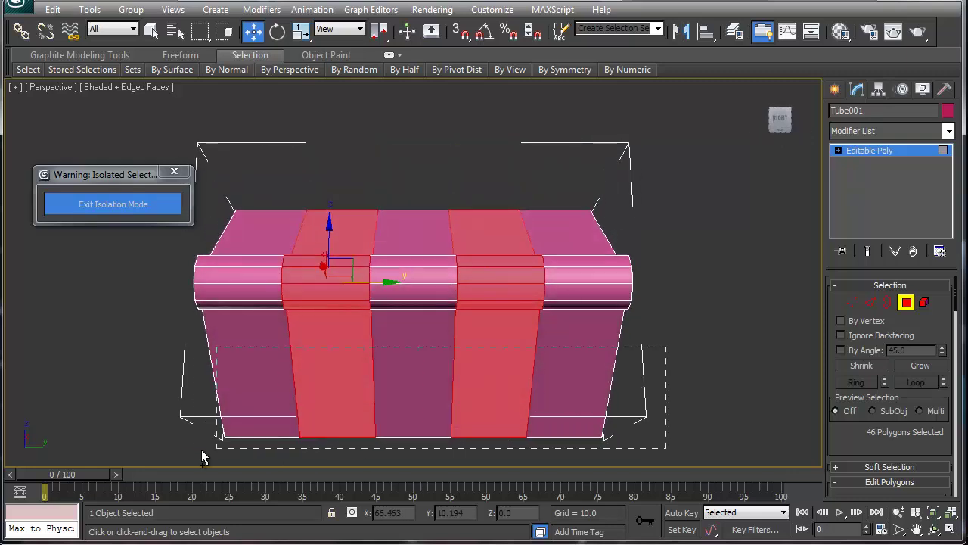
pyautogui.keyDown('ctrl'); pyautogui.moveTo(202, 456); pyautogui.dragTo(172, 459); pyautogui.keyUp('ctrl')
pyautogui.keyDown('alt'); pyautogui.moveTo(356, 371); pyautogui.dragTo(371, 395, button='middle'); pyautogui.keyUp('alt')
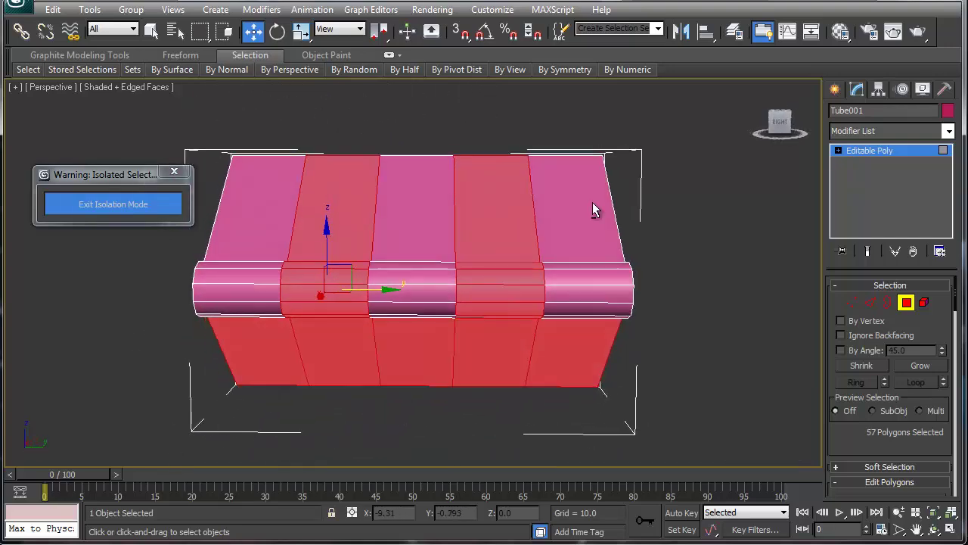
pyautogui.keyDown('alt'); pyautogui.moveTo(251, 151); pyautogui.dragTo(204, 125); pyautogui.keyUp('alt')
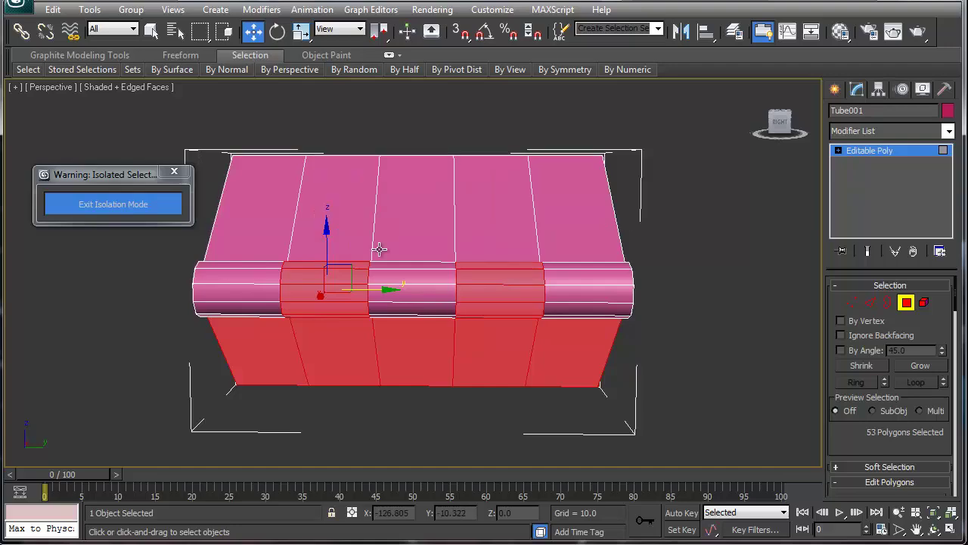
pyautogui.keyDown('alt'); pyautogui.moveTo(454, 303); pyautogui.dragTo(413, 309, button='middle'); pyautogui.keyUp('alt')
# - Detach the selected lower flap and its two tube sections as a separate object
pyautogui.scroll(-5, 839, 440)
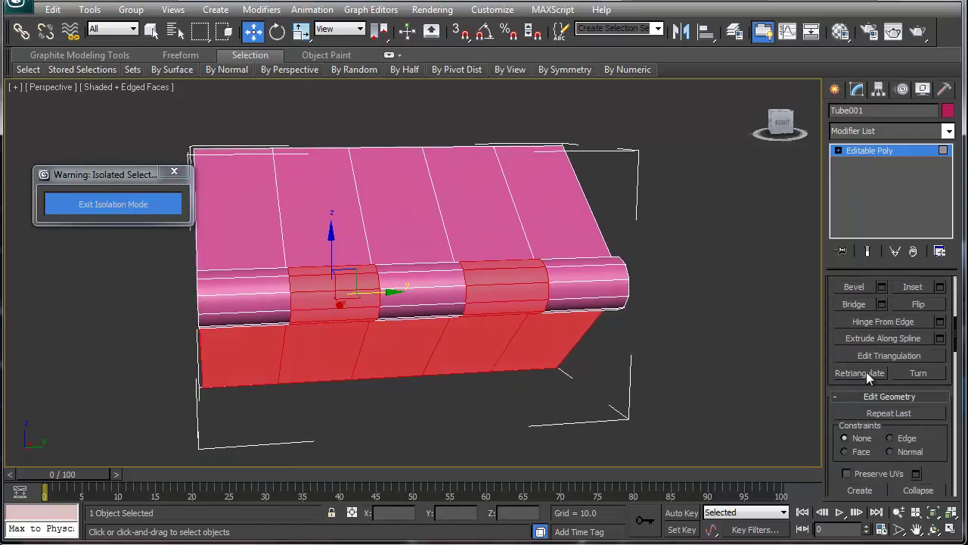
pyautogui.scroll(-4, 882, 404)
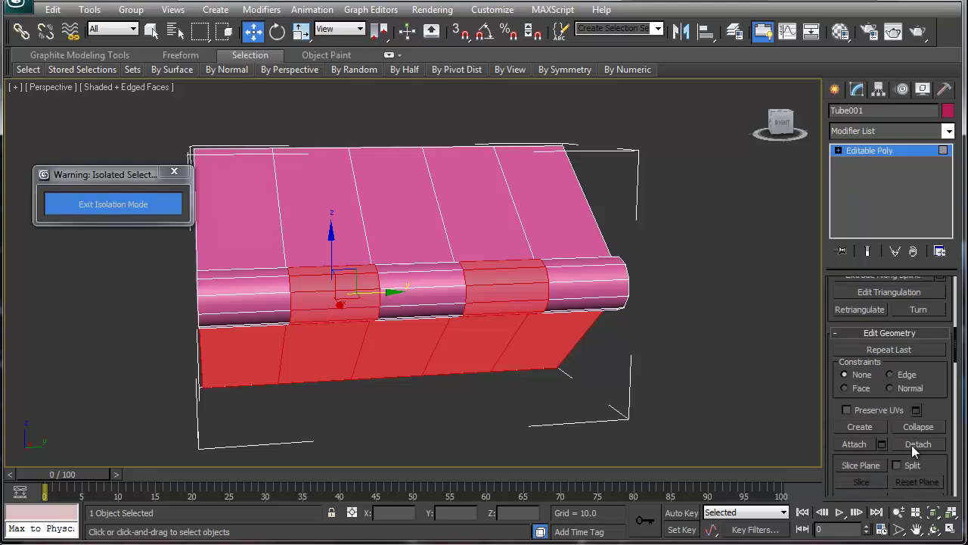
pyautogui.click(912, 446)
pyautogui.click(507, 286)
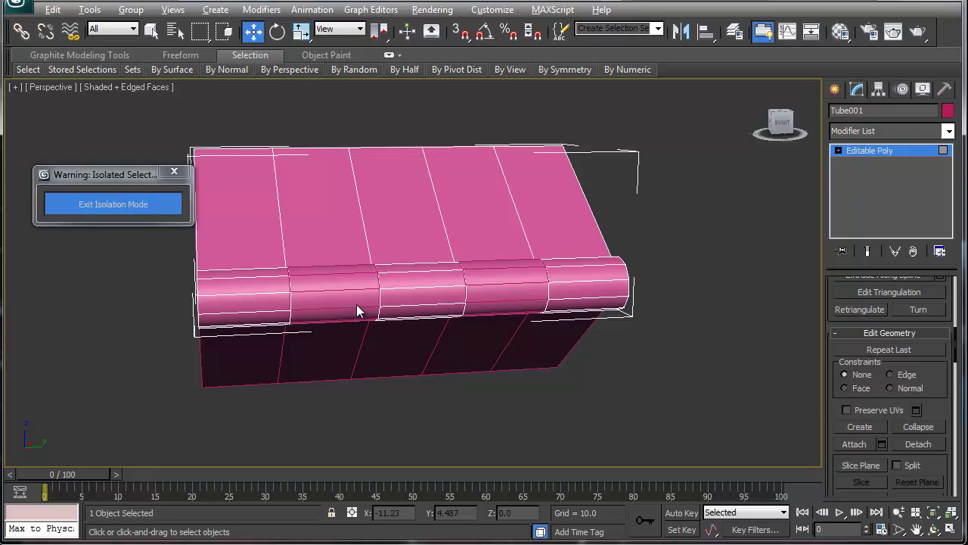
# - Select the five end polygons of the upper flap and move them about 0.5 units along X to stand the flap upright
pyautogui.keyDown('alt'); pyautogui.moveTo(354, 306); pyautogui.dragTo(480, 302, button='middle'); pyautogui.keyUp('alt')
pyautogui.keyDown('alt'); pyautogui.moveTo(431, 258); pyautogui.dragTo(302, 247, button='middle'); pyautogui.keyUp('alt')
pyautogui.click(839, 151)
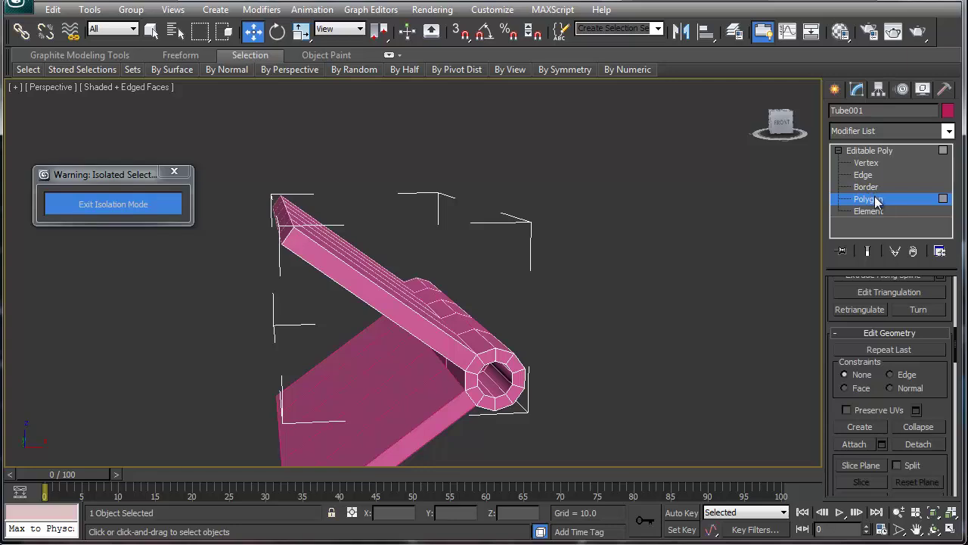
pyautogui.click(310, 231)
pyautogui.keyDown('alt'); pyautogui.moveTo(310, 231); pyautogui.dragTo(227, 217, button='middle'); pyautogui.keyUp('alt')
pyautogui.keyDown('ctrl'); pyautogui.click(227, 199); pyautogui.keyUp('ctrl')
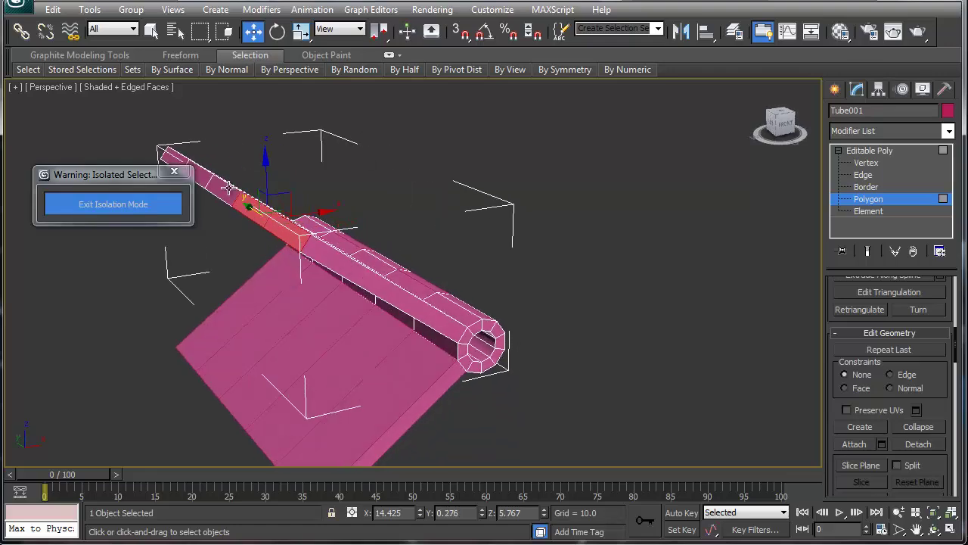
pyautogui.keyDown('ctrl'); pyautogui.click(199, 171); pyautogui.keyUp('ctrl')
pyautogui.keyDown('ctrl'); pyautogui.click(194, 165); pyautogui.keyUp('ctrl')
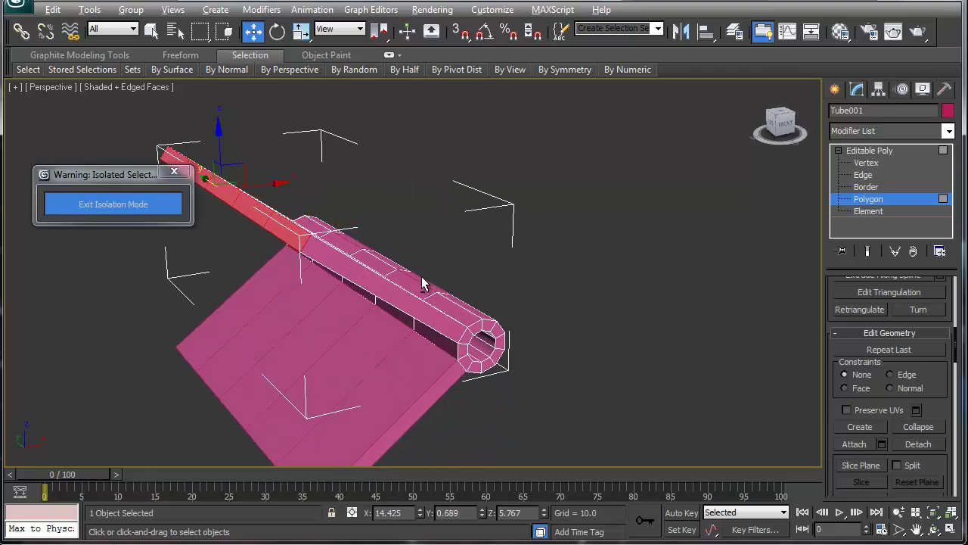
pyautogui.moveTo(421, 278)
pyautogui.keyDown('alt'); pyautogui.mouseDown(button='middle')
pyautogui.moveTo(368, 256)
pyautogui.moveTo(434, 265)
pyautogui.mouseUp(button='middle'); pyautogui.keyUp('alt')
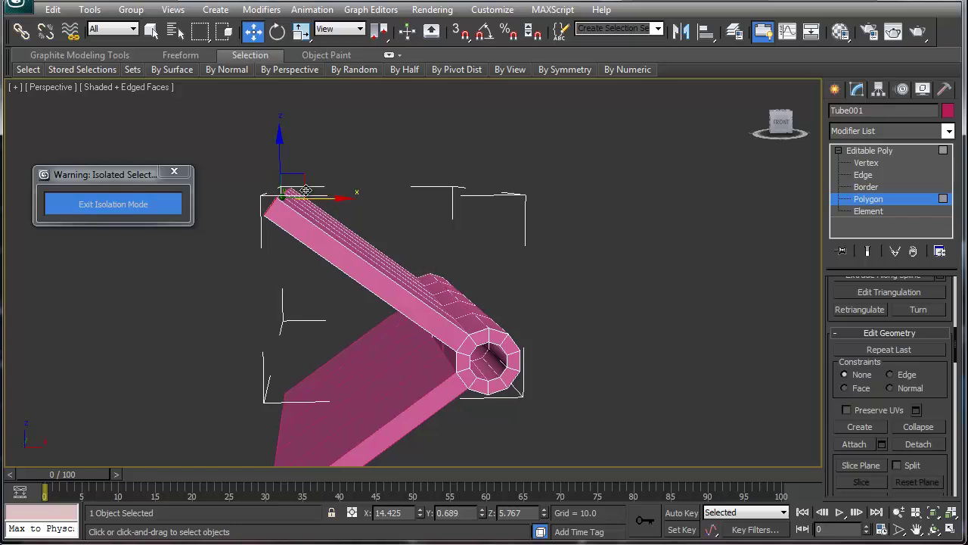
pyautogui.moveTo(325, 198); pyautogui.dragTo(485, 206)
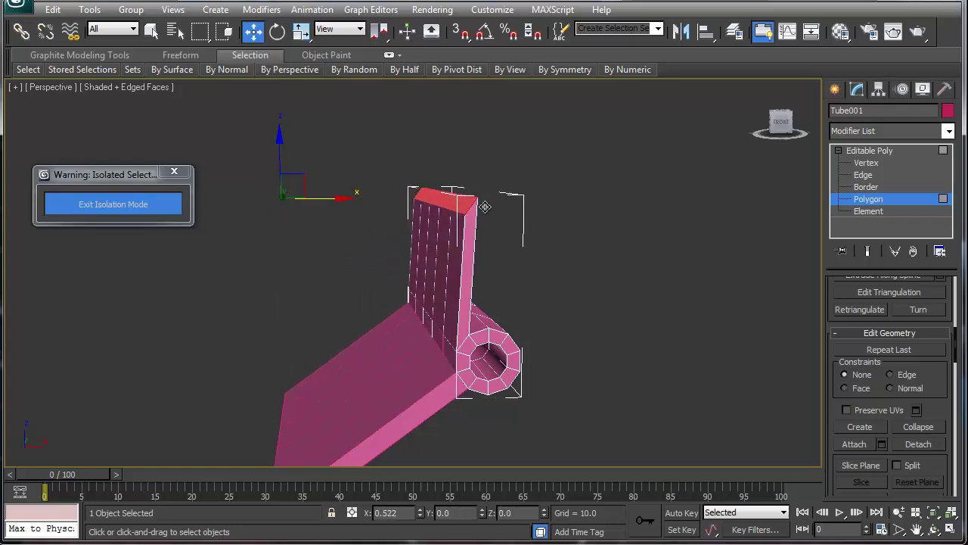
pyautogui.keyDown('alt'); pyautogui.moveTo(526, 304); pyautogui.dragTo(510, 300, button='middle'); pyautogui.keyUp('alt')
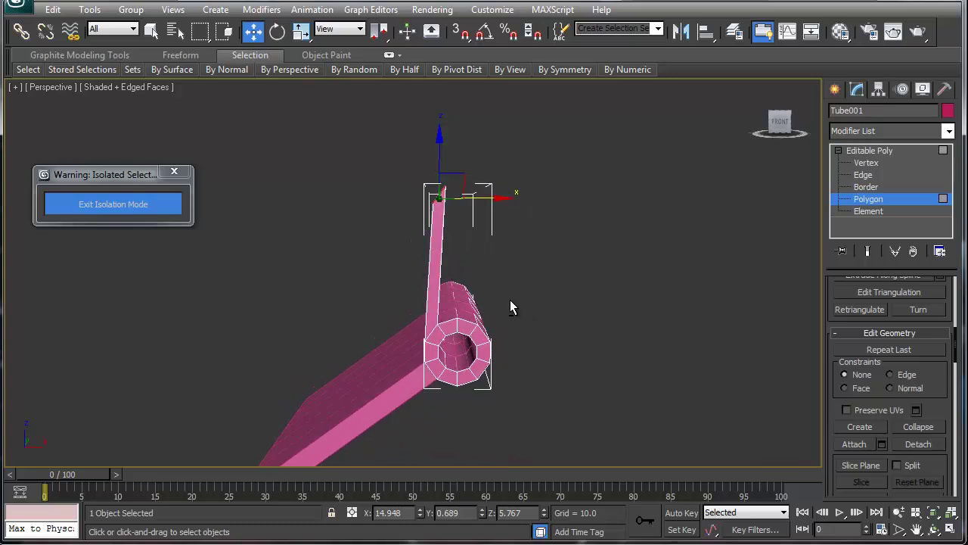
pyautogui.moveTo(495, 198); pyautogui.dragTo(491, 198)
# - Lower the six higher vertices along the upper flap's slanted end to level its edge
pyautogui.press('e')
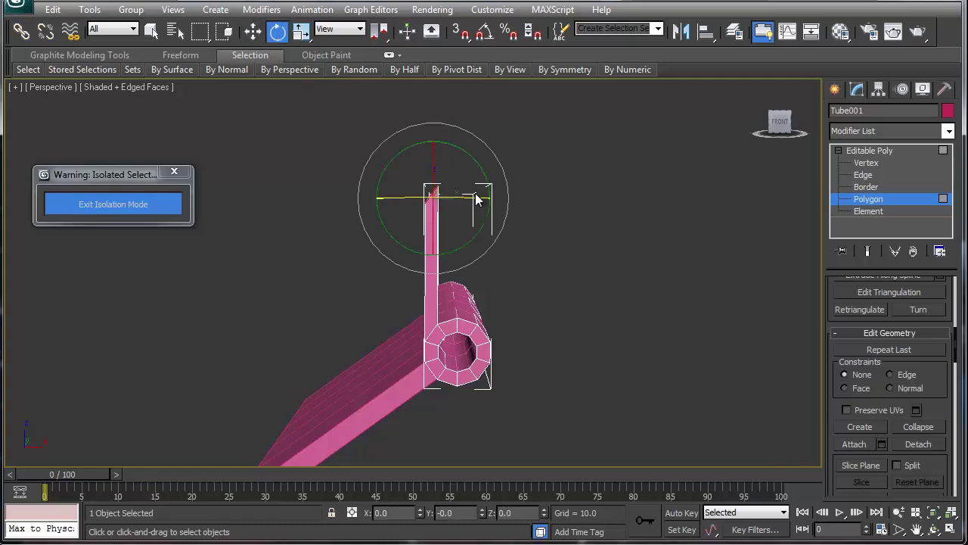
pyautogui.press('1')
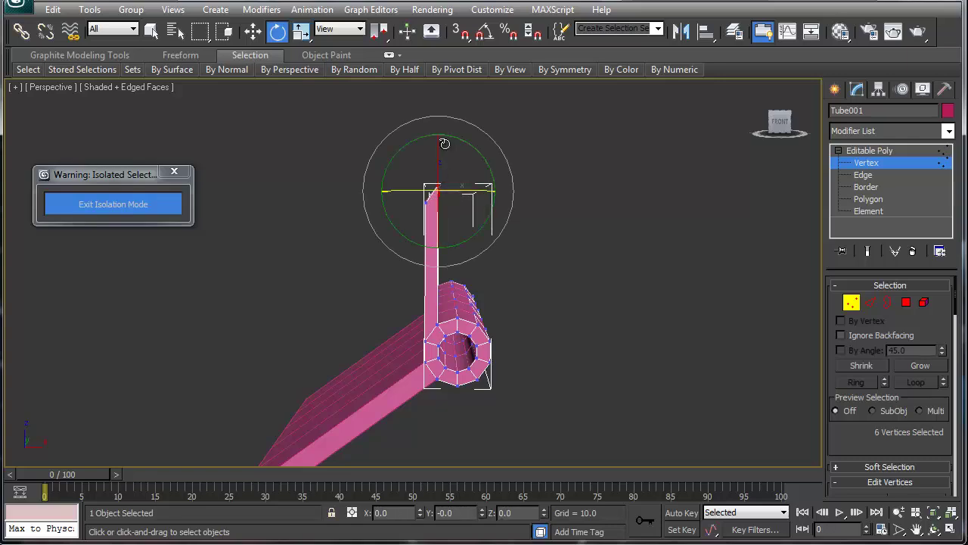
pyautogui.press('w')
pyautogui.moveTo(442, 151); pyautogui.dragTo(439, 162)
pyautogui.moveTo(453, 333); pyautogui.dragTo(450, 212, button='middle')
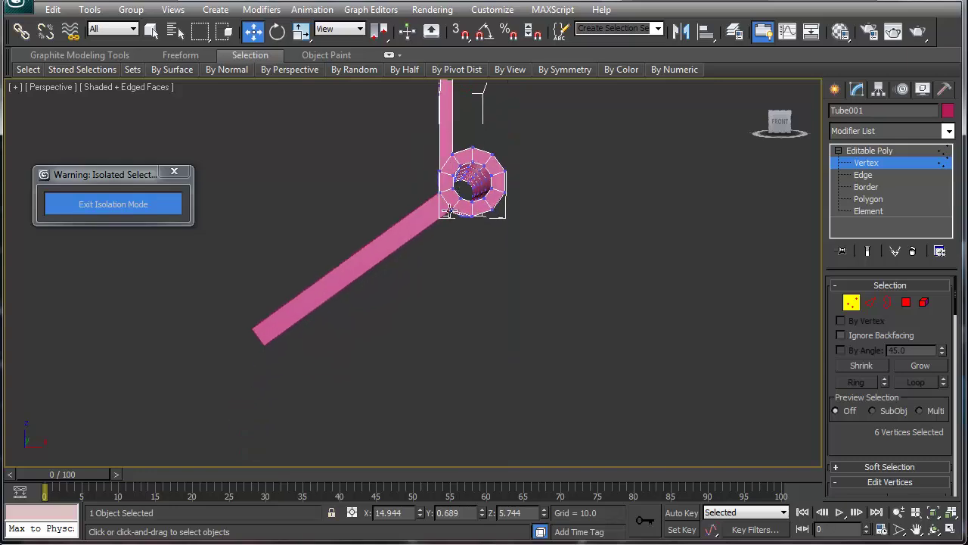
pyautogui.click(865, 163)
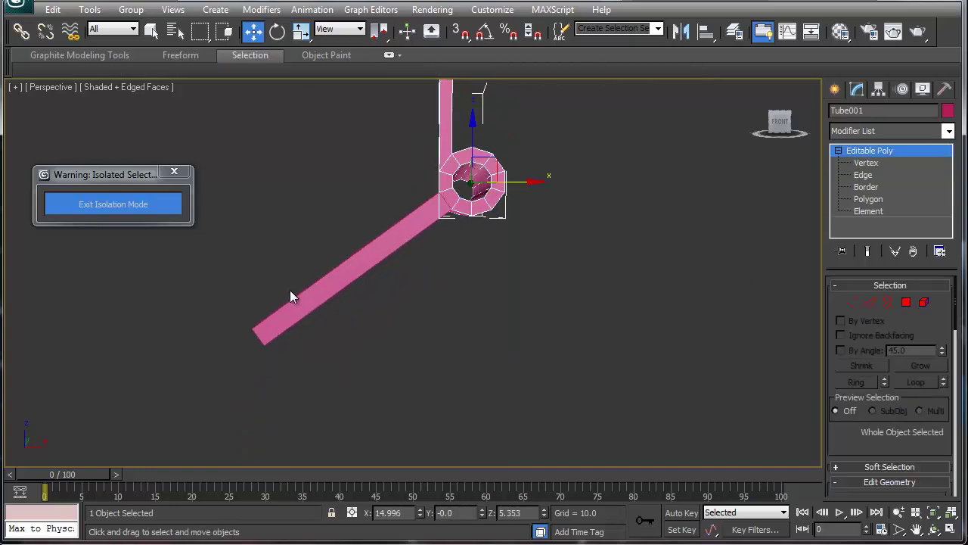
# - Select the five end polygons of the detached lower flap and move them about 0.5 units along X to make it vertical
pyautogui.click(310, 291)
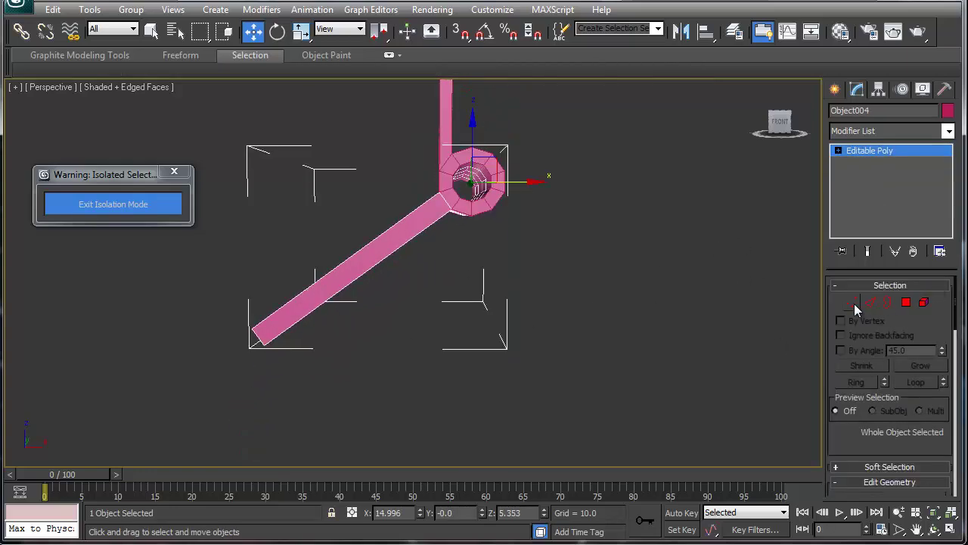
pyautogui.click(907, 302)
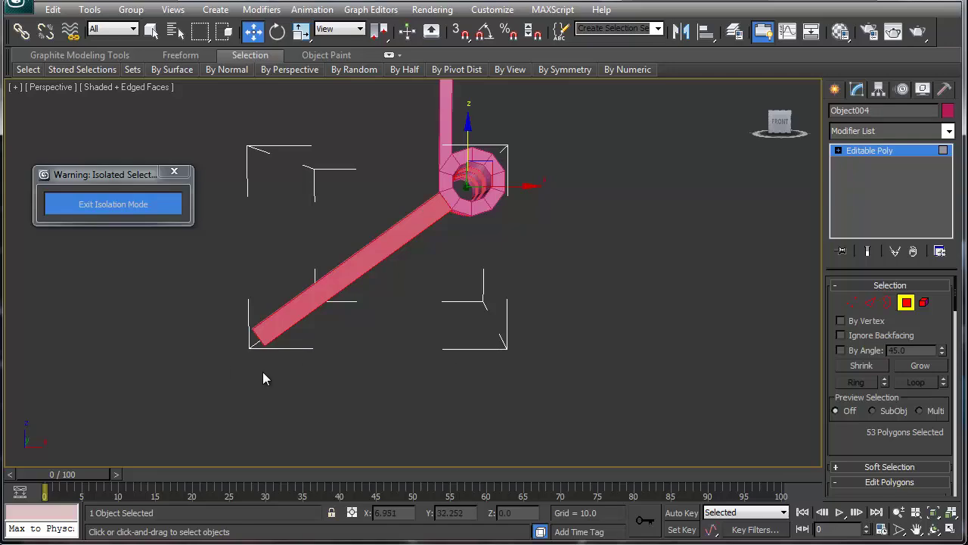
pyautogui.keyDown('alt'); pyautogui.moveTo(283, 372); pyautogui.dragTo(345, 353, button='middle'); pyautogui.keyUp('alt')
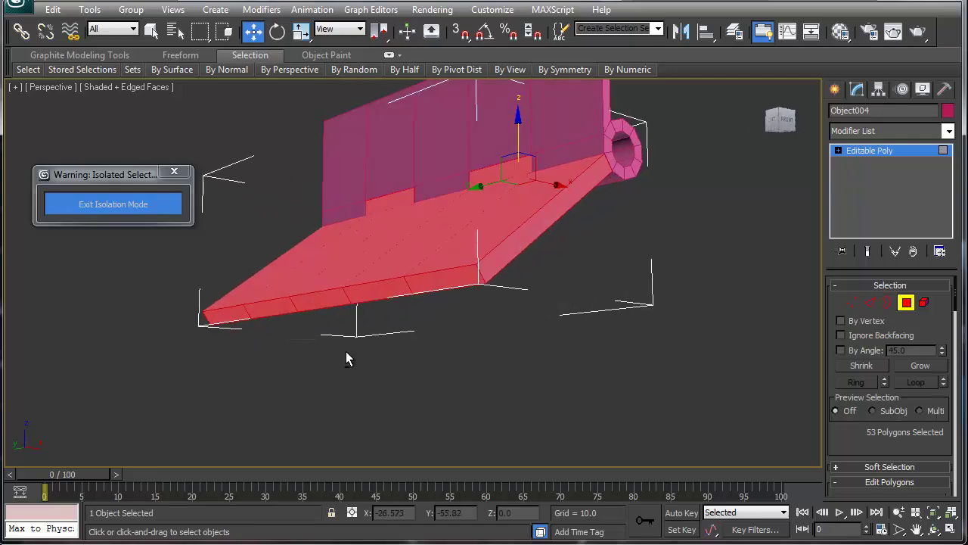
pyautogui.click(435, 277)
pyautogui.keyDown('ctrl'); pyautogui.click(381, 286); pyautogui.keyUp('ctrl')
pyautogui.keyDown('ctrl'); pyautogui.click(318, 294); pyautogui.keyUp('ctrl')
pyautogui.keyDown('ctrl'); pyautogui.click(255, 308); pyautogui.keyUp('ctrl')
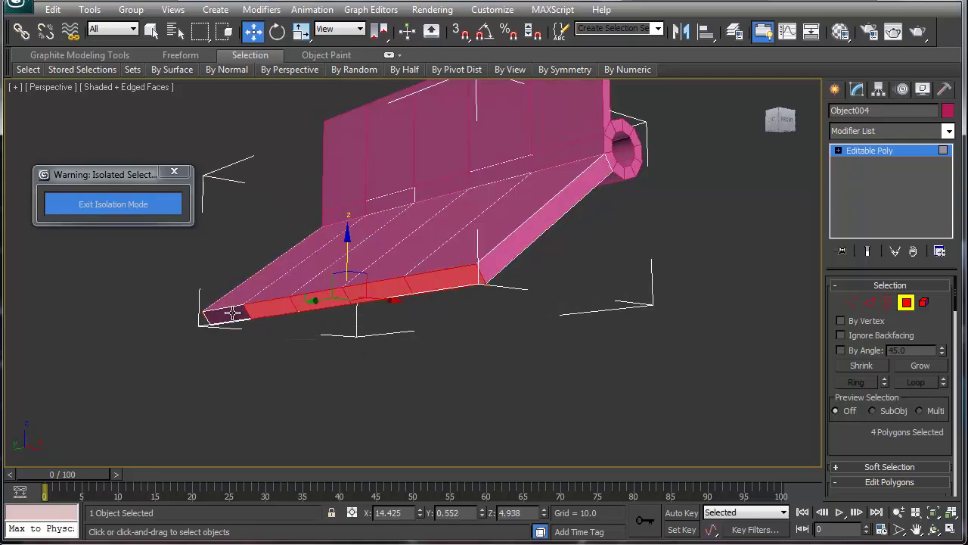
pyautogui.keyDown('ctrl'); pyautogui.click(232, 314); pyautogui.keyUp('ctrl')
pyautogui.keyDown('alt'); pyautogui.moveTo(479, 298); pyautogui.dragTo(417, 316, button='middle'); pyautogui.keyUp('alt')
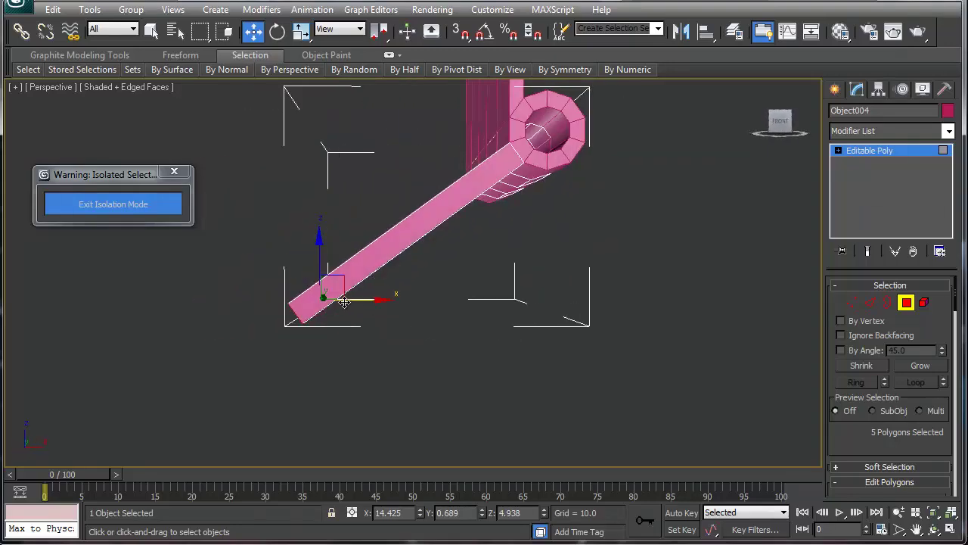
pyautogui.moveTo(344, 301); pyautogui.dragTo(526, 293)
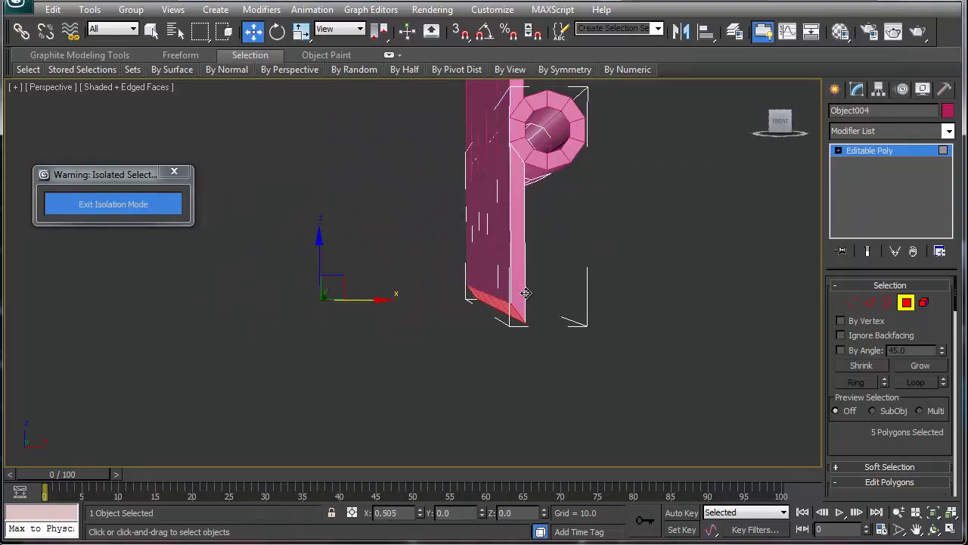
# - Raise the six lowest vertices of the lower flap's slanted end about 0.04 units along Z to level its edge
pyautogui.moveTo(560, 271)
pyautogui.keyDown('alt'); pyautogui.mouseDown(button='middle')
pyautogui.moveTo(548, 277)
pyautogui.moveTo(549, 267)
pyautogui.mouseUp(button='middle'); pyautogui.keyUp('alt')
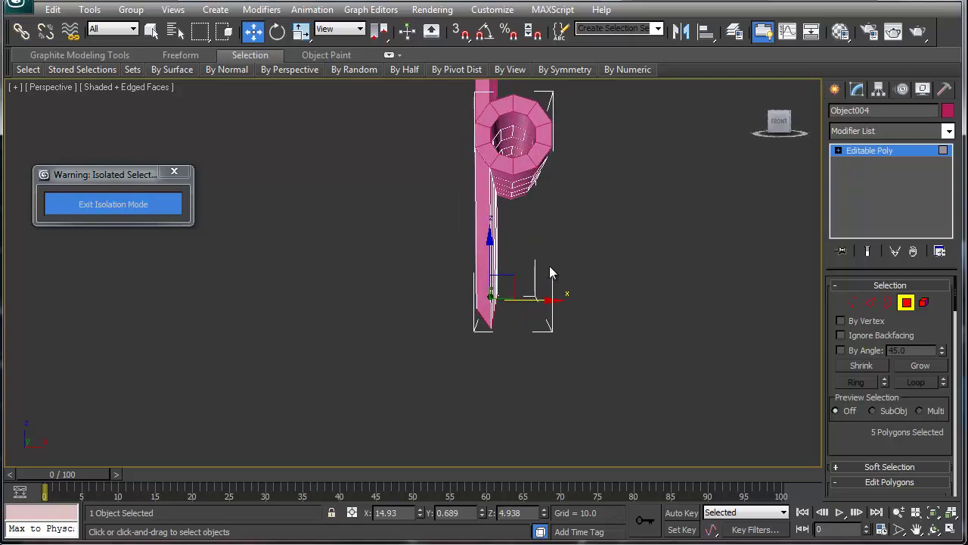
pyautogui.press('1')
pyautogui.moveTo(542, 309); pyautogui.dragTo(490, 350)
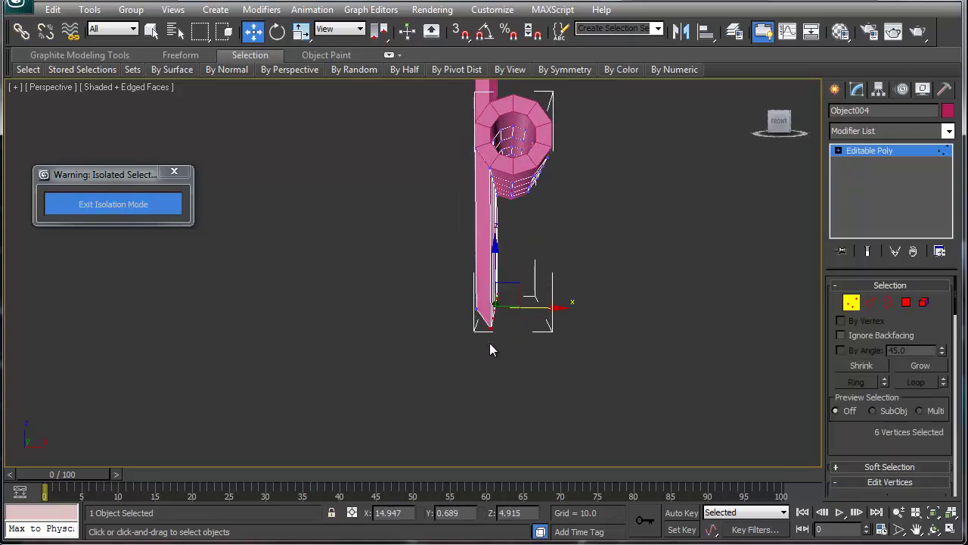
pyautogui.keyDown('alt'); pyautogui.moveTo(484, 335); pyautogui.dragTo(490, 274, button='middle'); pyautogui.keyUp('alt')
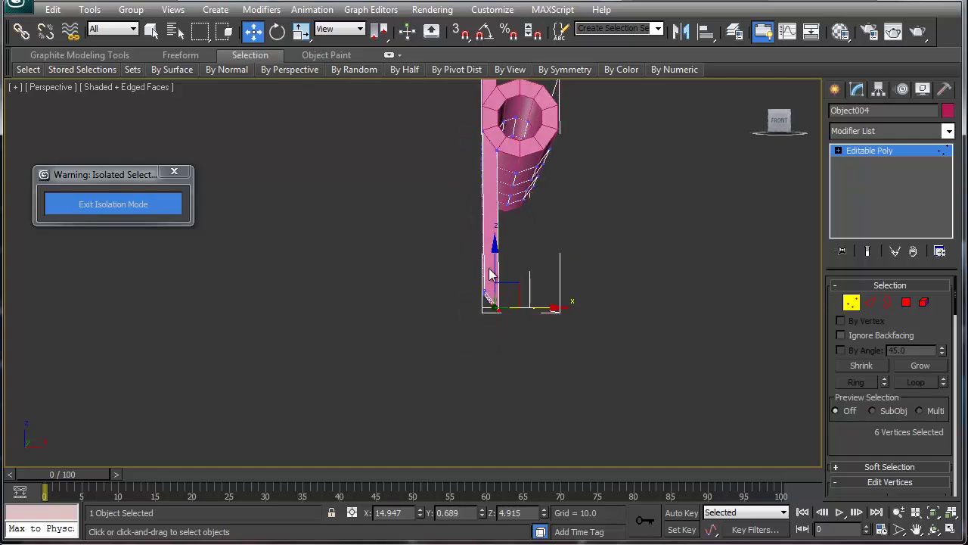
pyautogui.moveTo(493, 267); pyautogui.dragTo(494, 229)
pyautogui.keyDown('alt'); pyautogui.moveTo(494, 229); pyautogui.dragTo(491, 258, button='middle'); pyautogui.keyUp('alt')
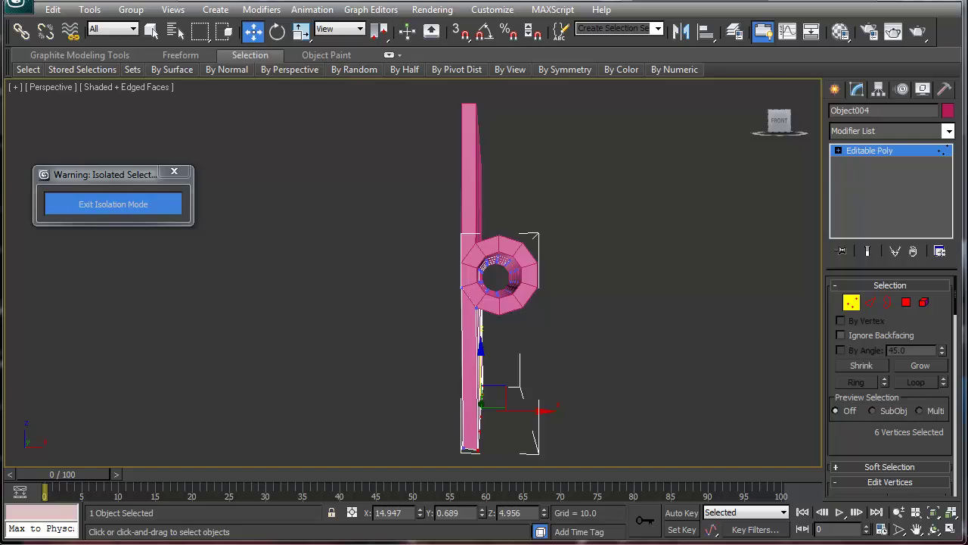
# - Check the pivot positions of the lower and upper hinge leaves by showing each one's pivot in turn
pyautogui.keyDown('alt'); pyautogui.moveTo(535, 312); pyautogui.dragTo(472, 336, button='middle'); pyautogui.keyUp('alt')
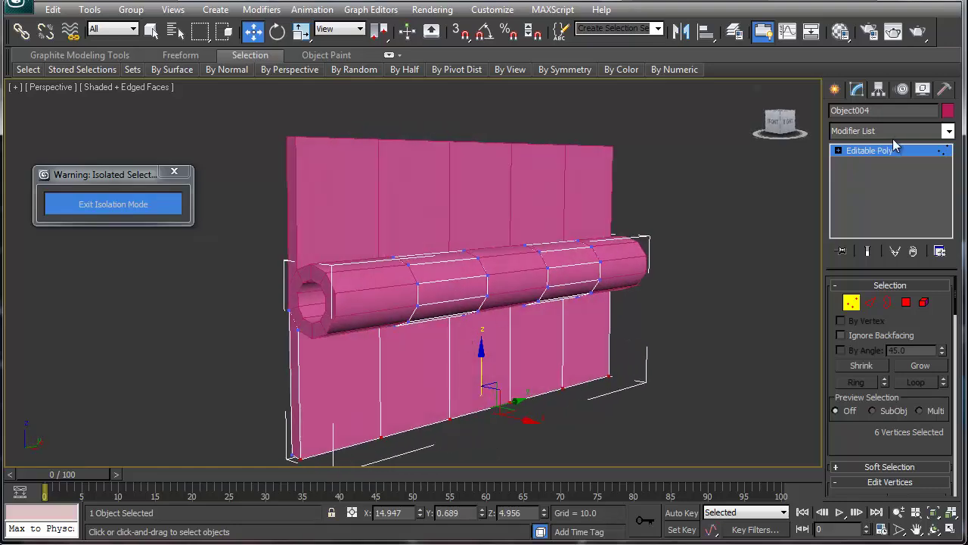
pyautogui.click(881, 90)
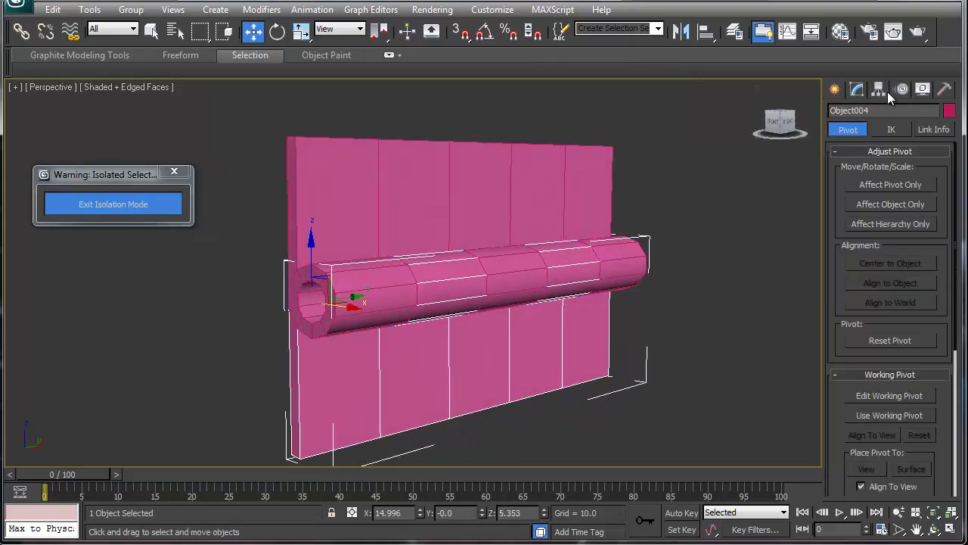
pyautogui.click(876, 184)
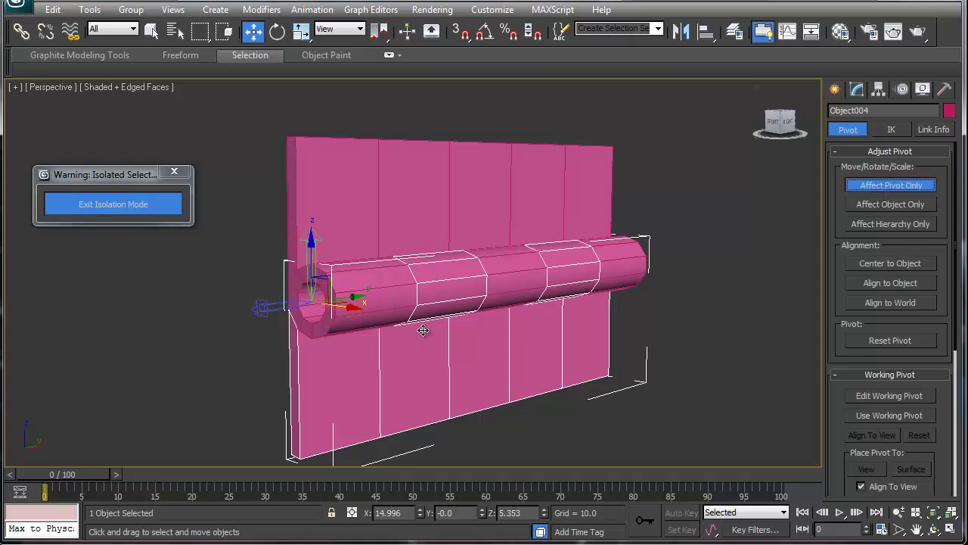
pyautogui.keyDown('alt'); pyautogui.moveTo(426, 328); pyautogui.dragTo(460, 334, button='middle'); pyautogui.keyUp('alt')
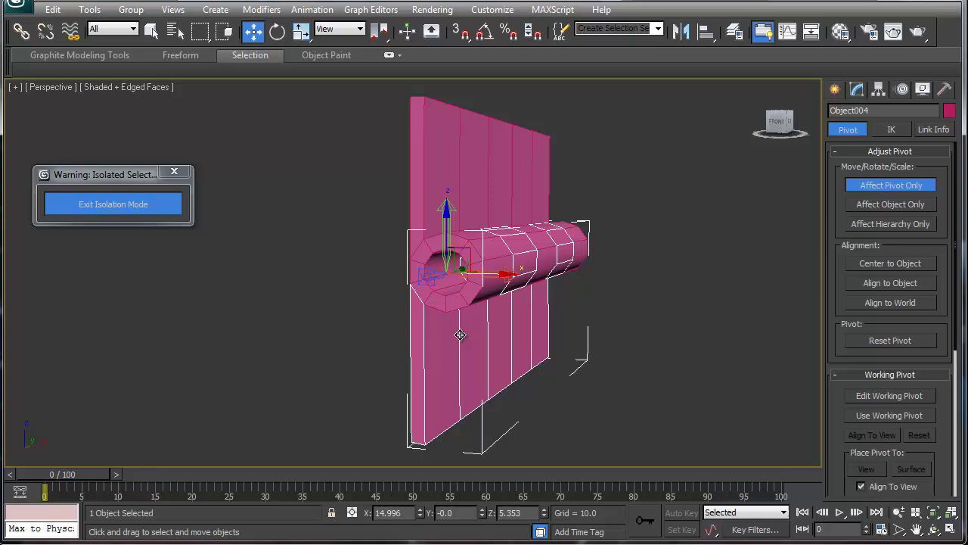
pyautogui.click(876, 186)
pyautogui.click(490, 186)
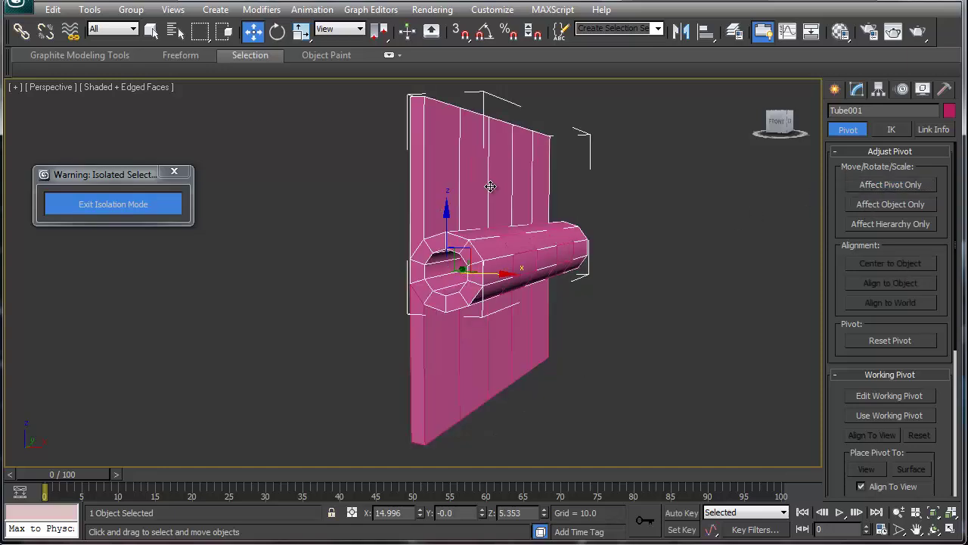
pyautogui.click(867, 189)
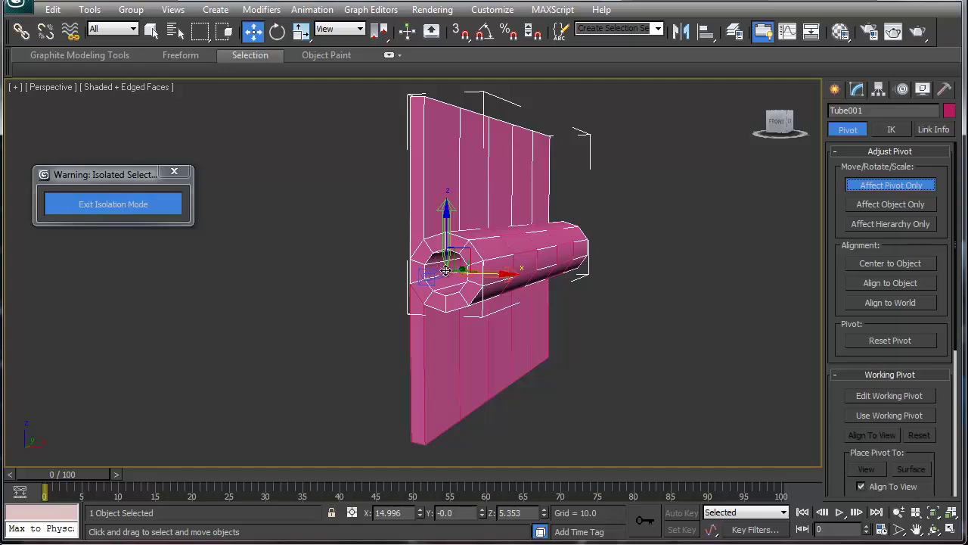
pyautogui.click(910, 189)
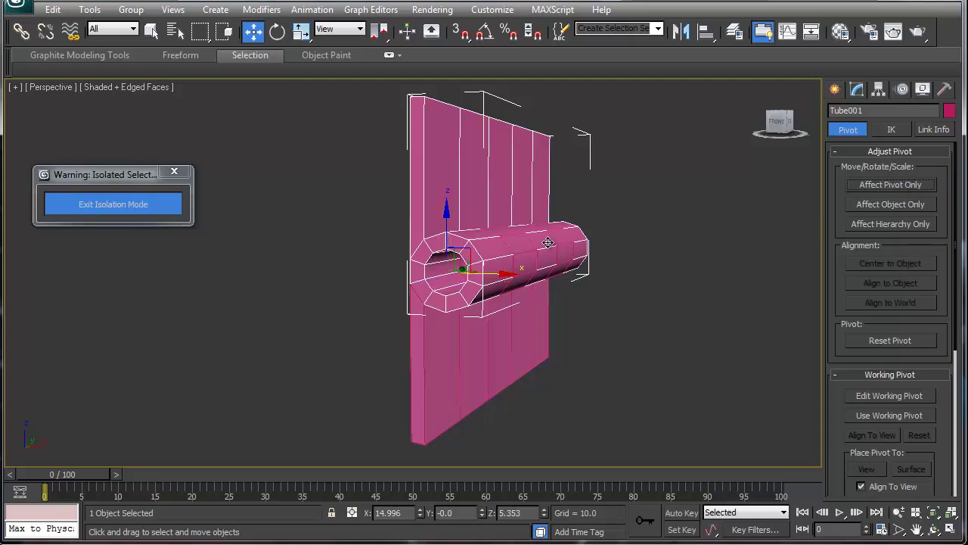
# - Try rotating the upper hinge leaf about its pivot in the View coordinate system and cancel the rotation
pyautogui.press('e')
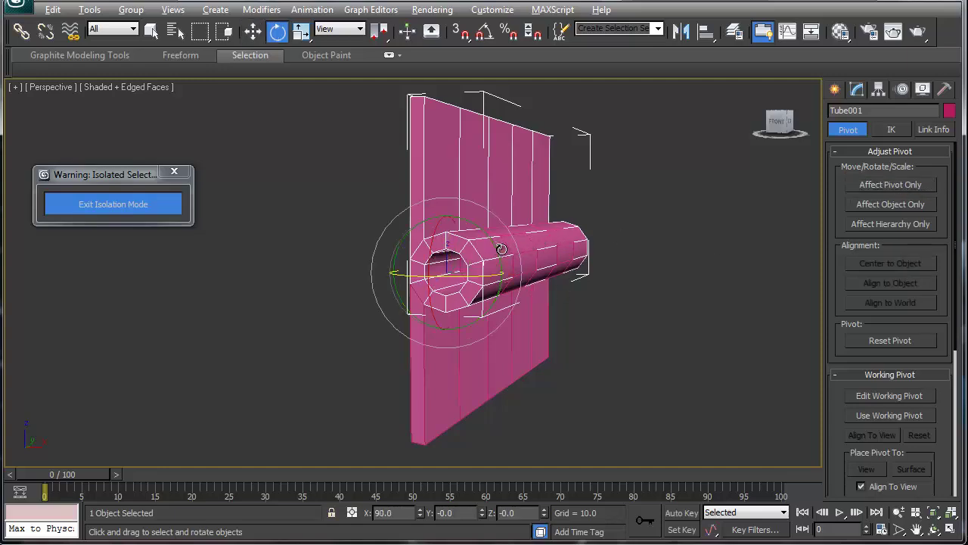
pyautogui.click(360, 30)
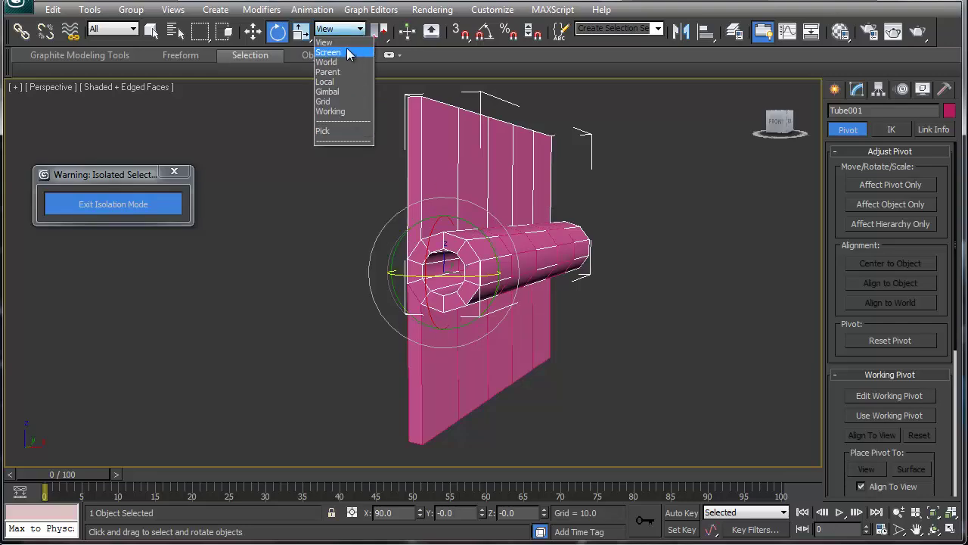
pyautogui.click(344, 43)
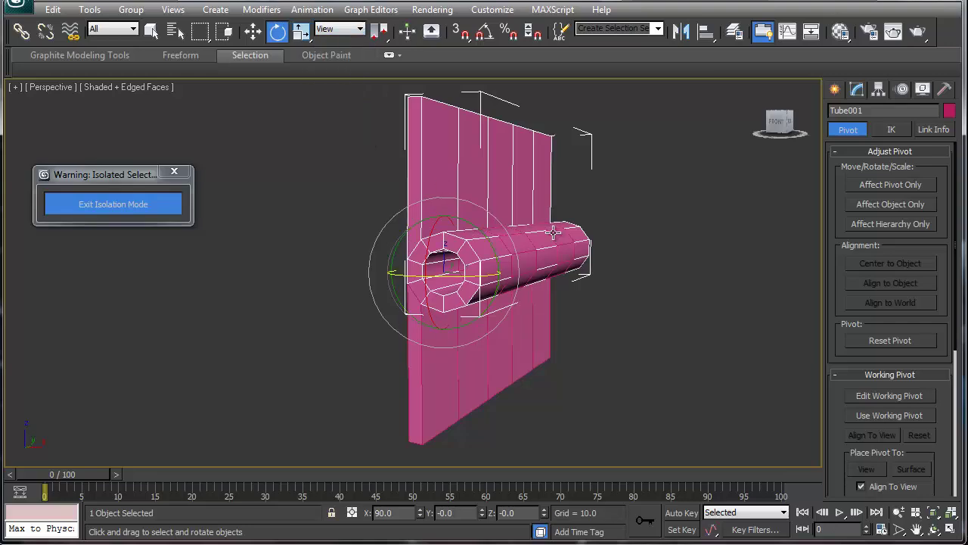
pyautogui.keyDown('alt'); pyautogui.moveTo(554, 233); pyautogui.dragTo(422, 280, button='middle'); pyautogui.keyUp('alt')
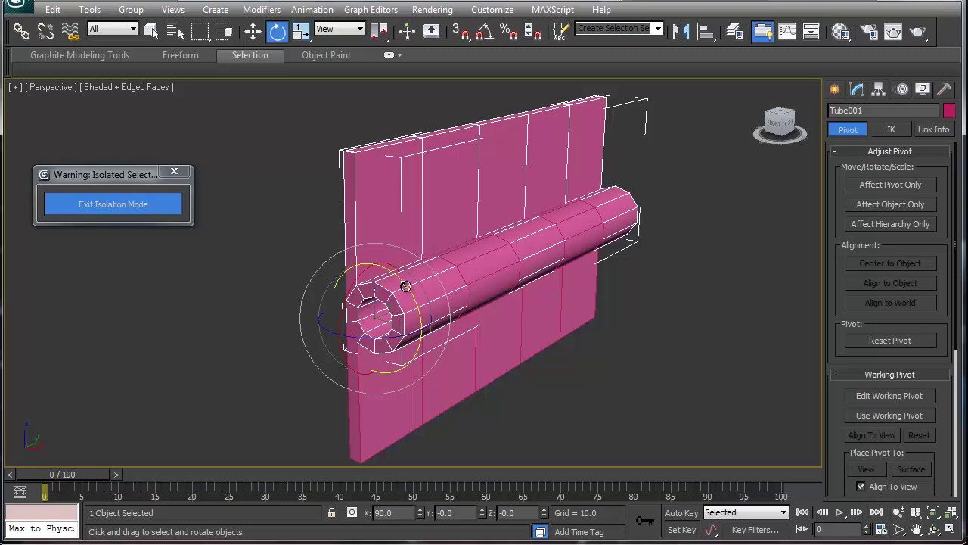
pyautogui.moveTo(402, 281); pyautogui.dragTo(432, 277)
pyautogui.rightClick(432, 277)
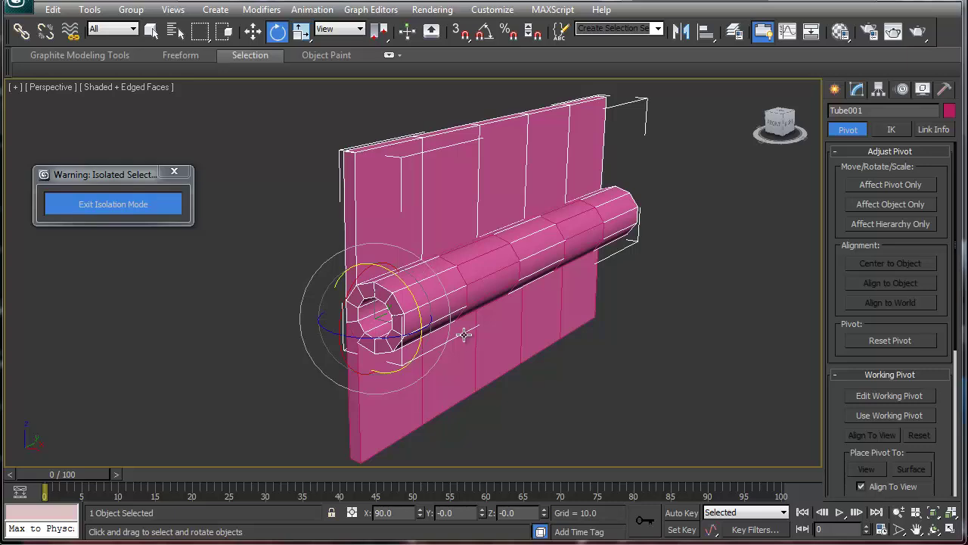
# - Leave isolation in the four-view layout and create a sphere of radius 0.057 over the upper leaf in the Left view
pyautogui.click(836, 89)
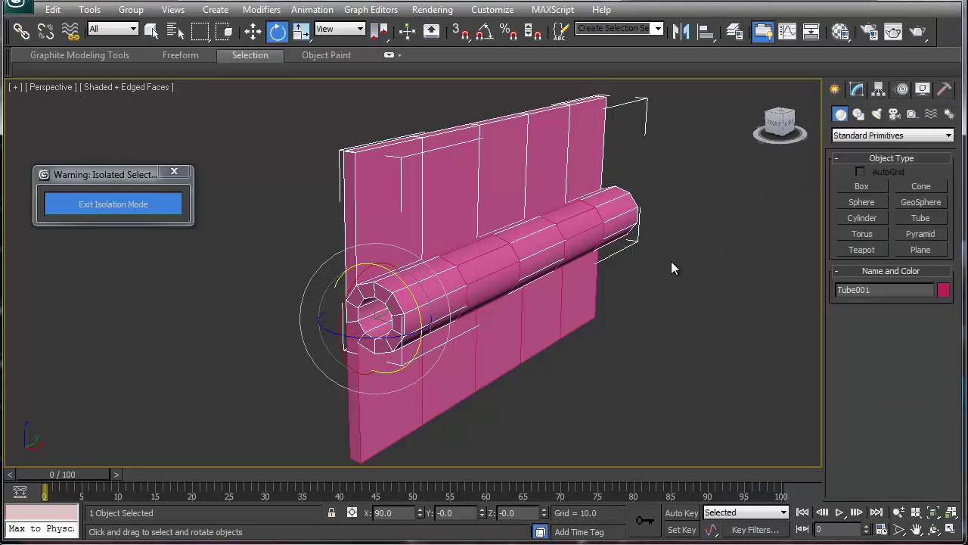
pyautogui.click(917, 203)
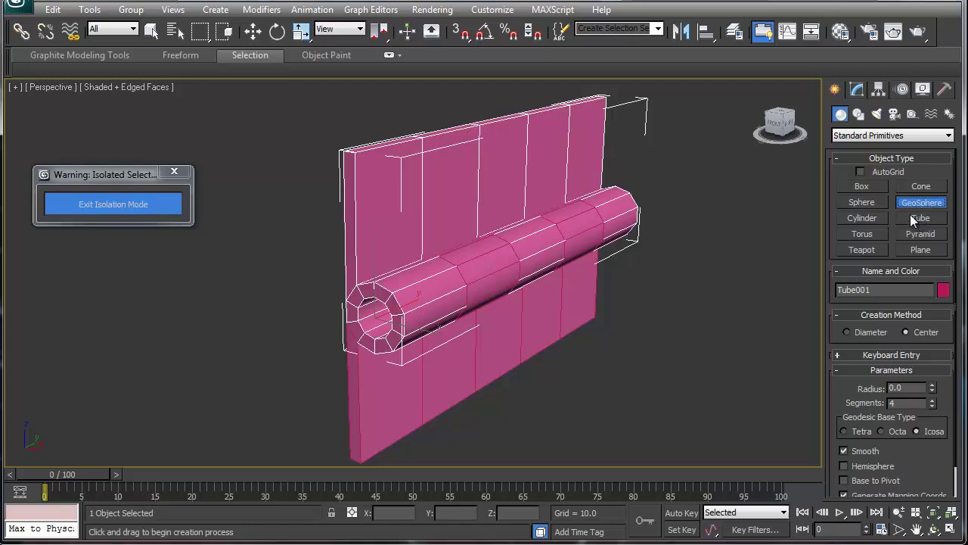
pyautogui.click(862, 202)
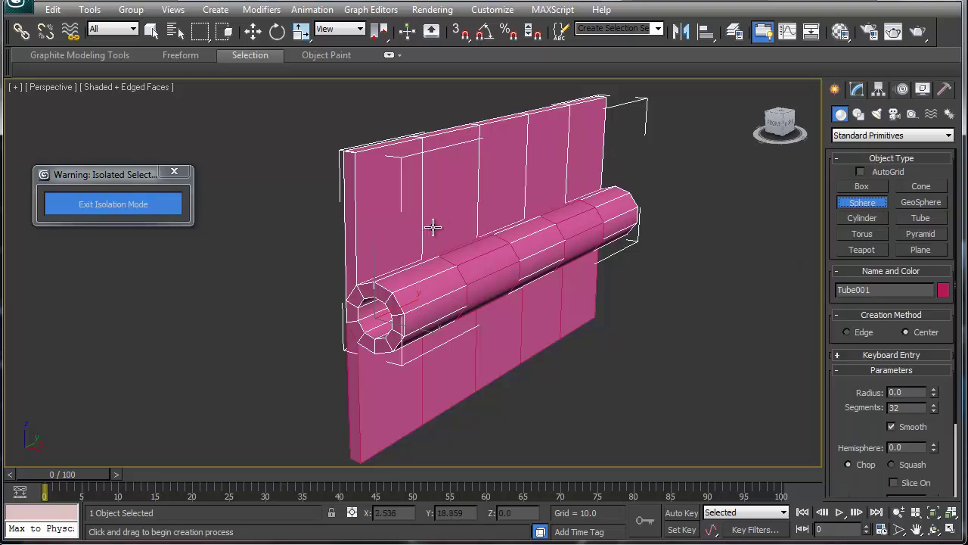
pyautogui.hotkey('alt', 'w')
pyautogui.hotkey('alt', 'q')
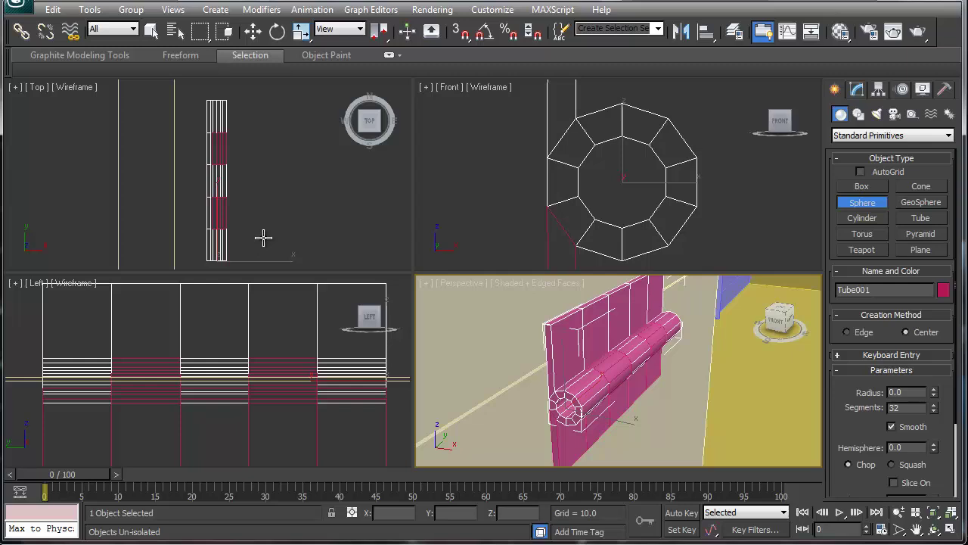
pyautogui.moveTo(261, 237); pyautogui.dragTo(243, 214, button='middle')
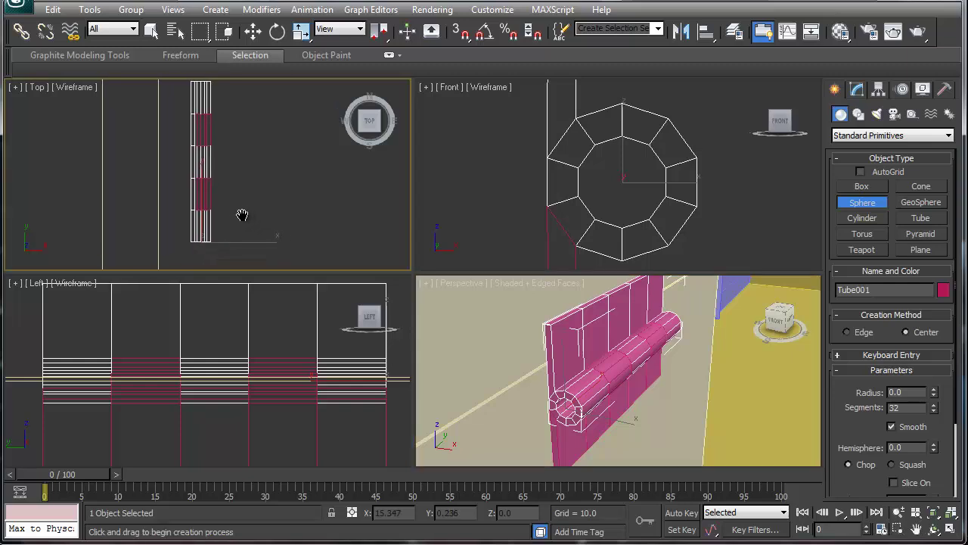
pyautogui.moveTo(146, 318); pyautogui.dragTo(159, 409)
pyautogui.rightClick(146, 334)
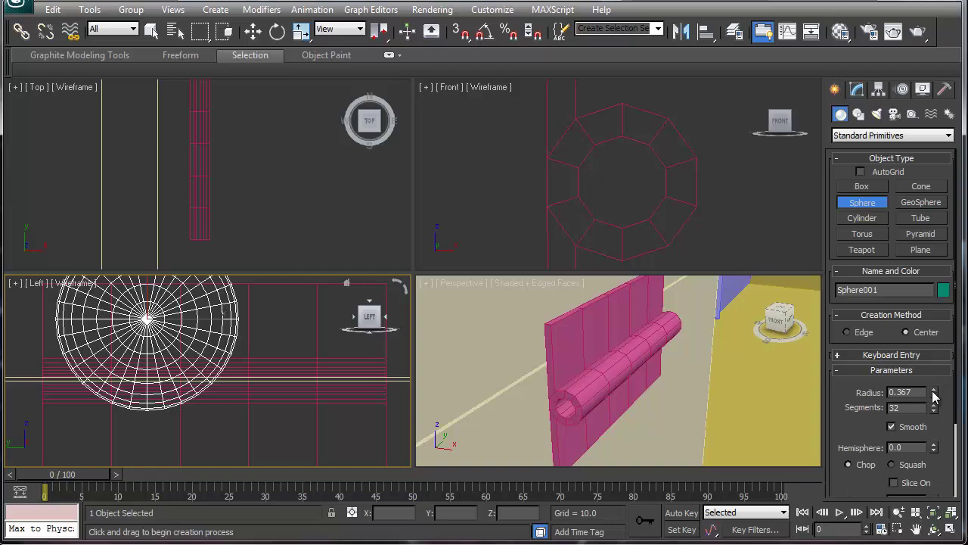
pyautogui.moveTo(934, 395); pyautogui.dragTo(931, 412)
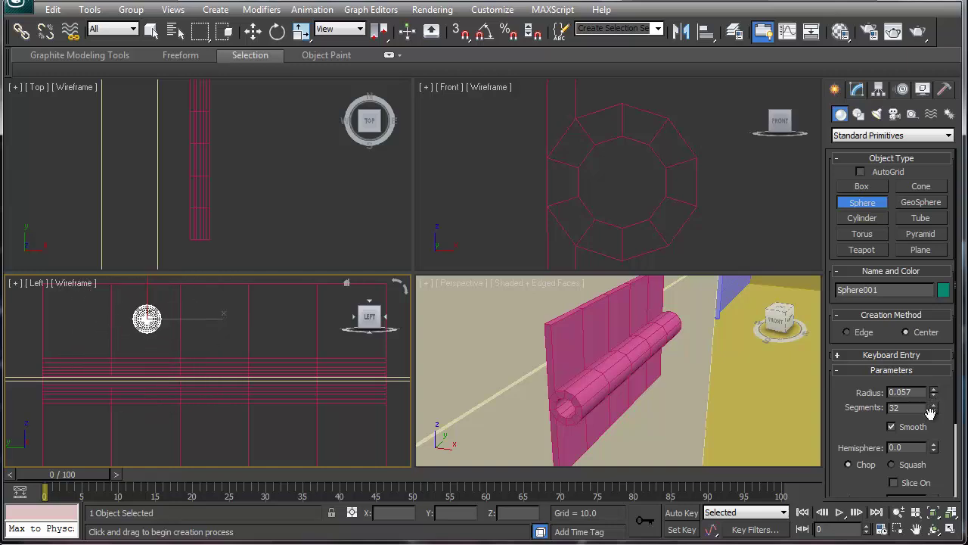
# - Move the sphere along X to about 15.11, beside the upper hinge leaf
pyautogui.click(659, 318)
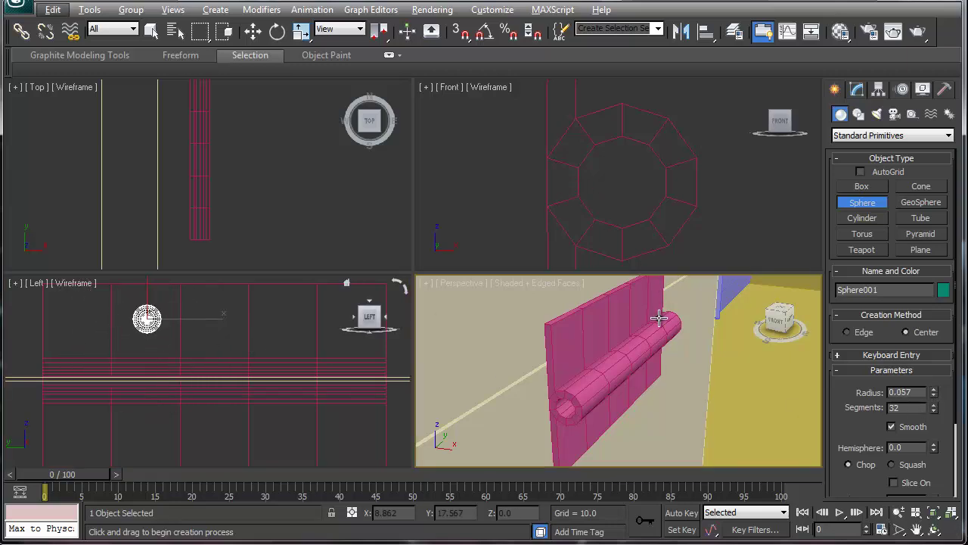
pyautogui.scroll(-8, 653, 326)
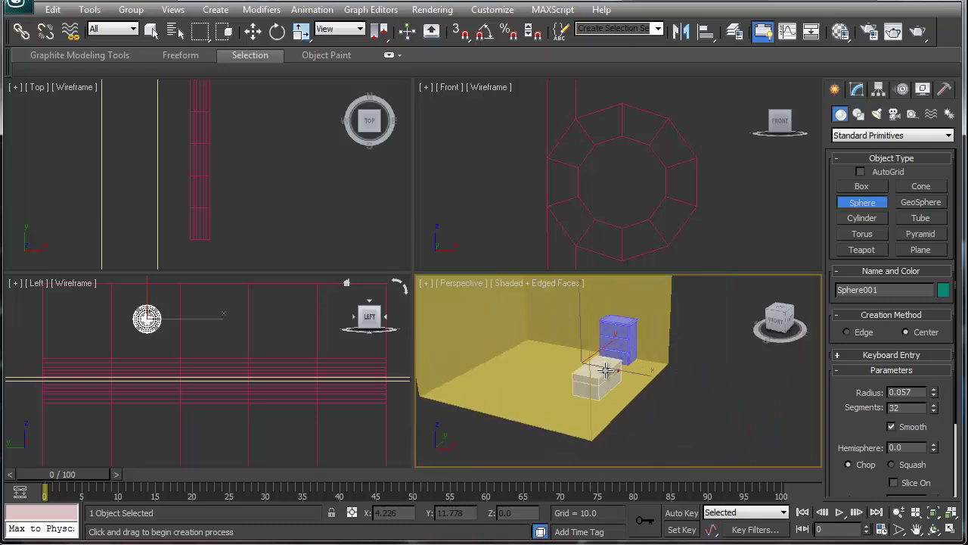
pyautogui.press('w')
pyautogui.moveTo(626, 374); pyautogui.dragTo(655, 375)
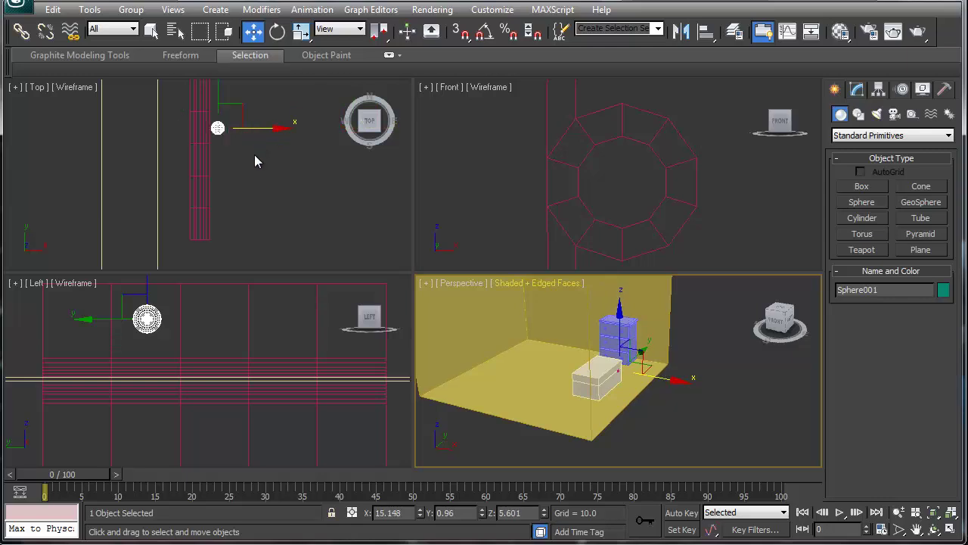
pyautogui.scroll(5, 253, 161)
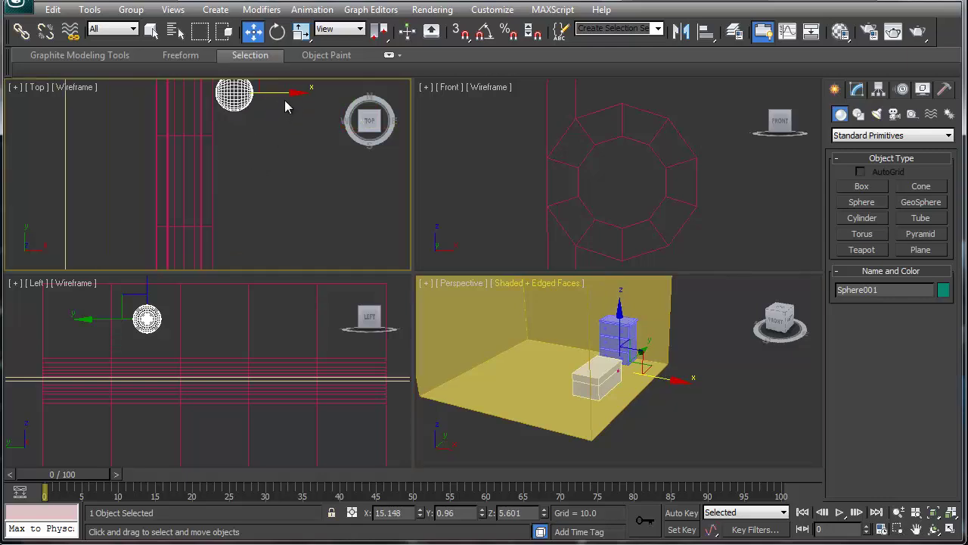
pyautogui.moveTo(263, 217); pyautogui.dragTo(246, 235, button='middle')
# - Reduce the sphere to 11 segments and turn it into a squashed hemisphere with a value of 0.68
pyautogui.click(857, 89)
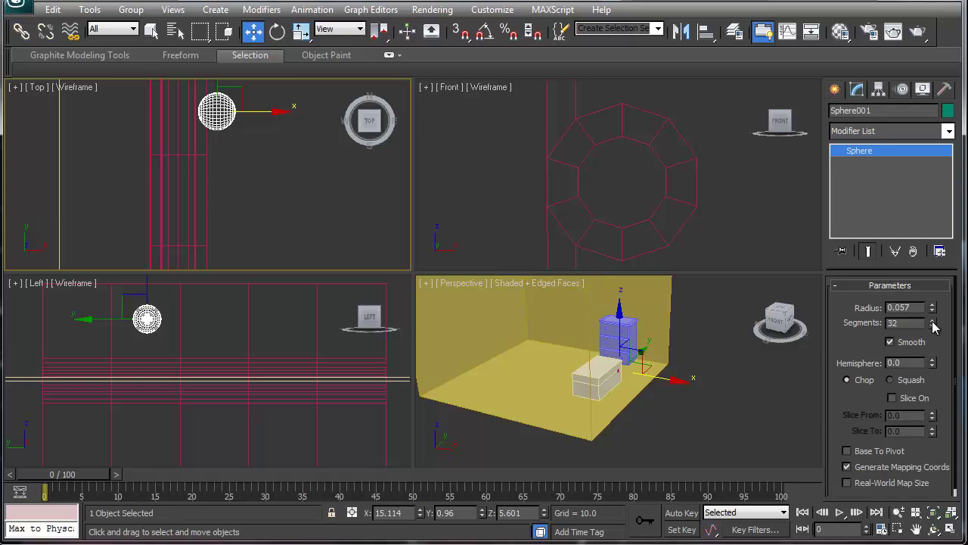
pyautogui.moveTo(934, 325); pyautogui.dragTo(913, 482)
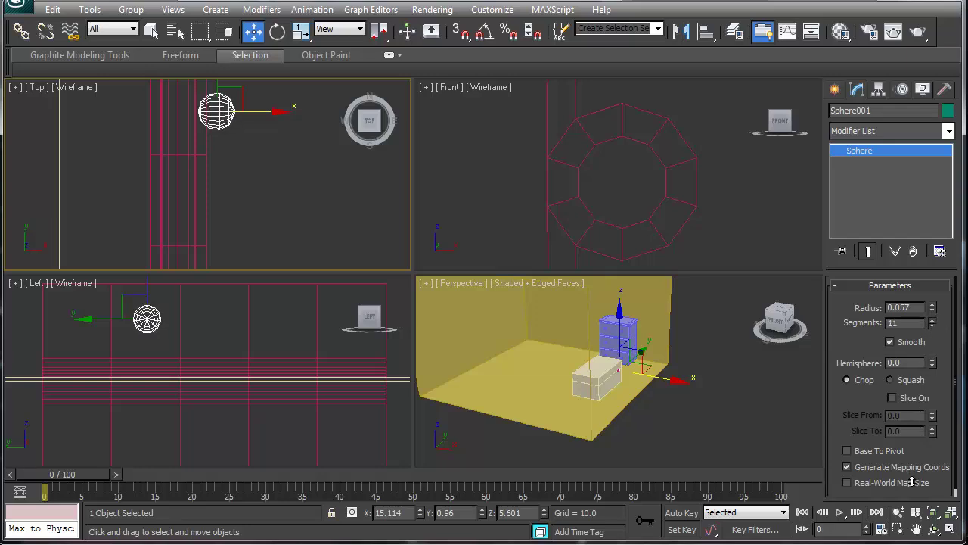
pyautogui.click(891, 380)
pyautogui.moveTo(933, 365)
pyautogui.mouseDown()
pyautogui.moveTo(933, 379)
pyautogui.moveTo(928, 331)
pyautogui.moveTo(930, 360)
pyautogui.moveTo(919, 378)
pyautogui.mouseUp()
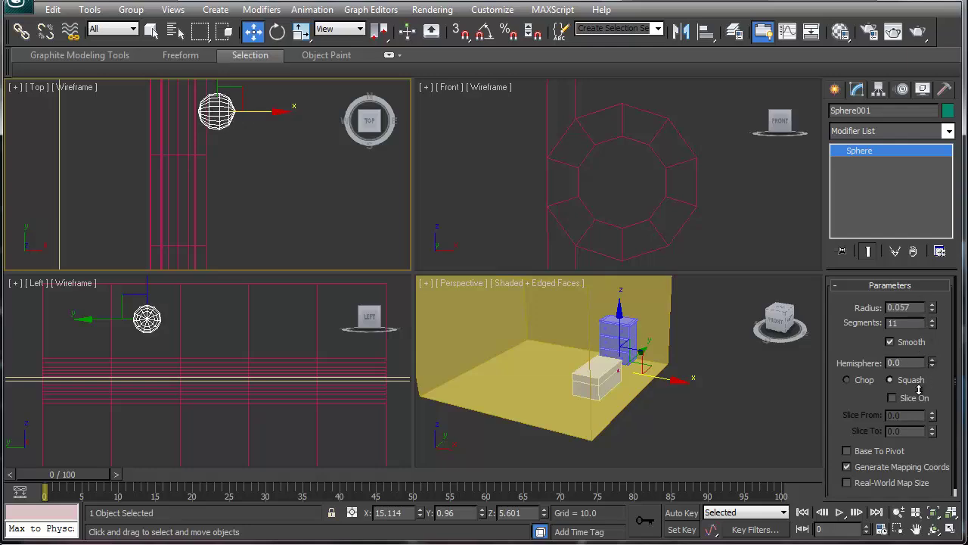
pyautogui.click(858, 381)
pyautogui.moveTo(931, 363); pyautogui.dragTo(930, 283)
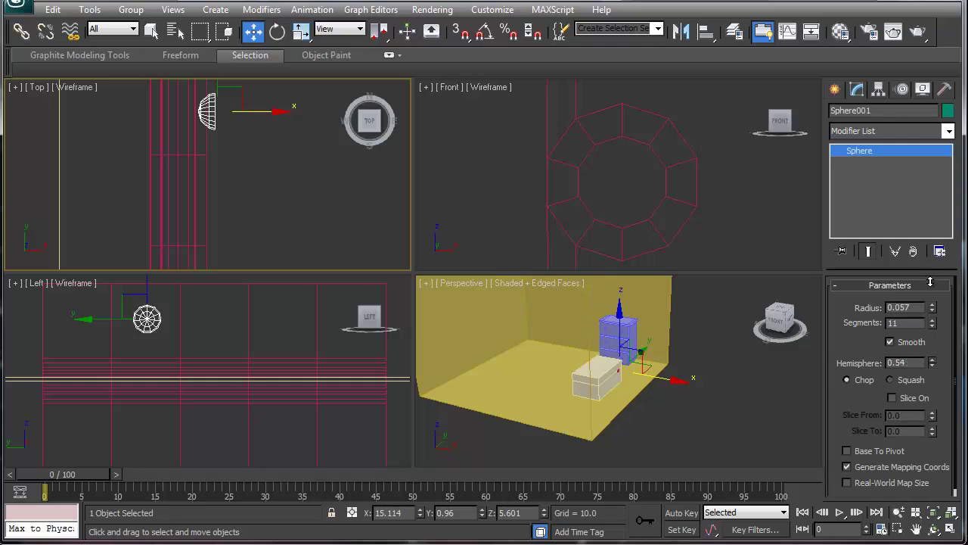
pyautogui.click(890, 380)
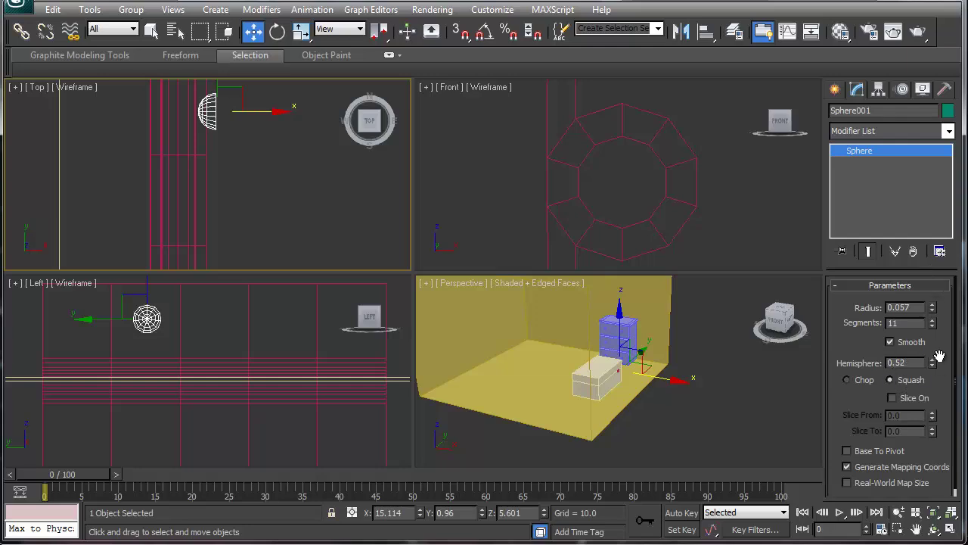
pyautogui.moveTo(931, 367); pyautogui.dragTo(928, 341)
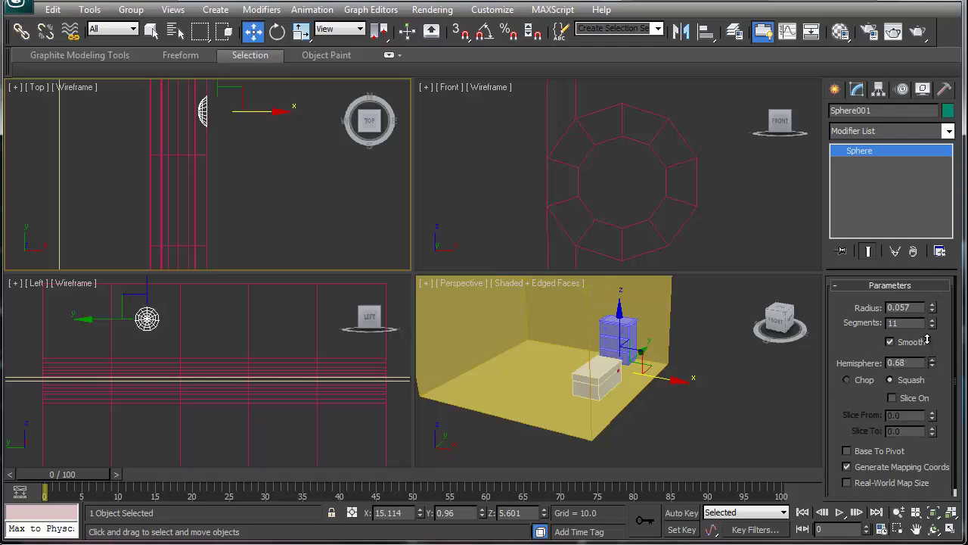
# - Turn on angle snapping and rotate the hemisphere 180 degrees about Y so its dome faces away from the leaf
pyautogui.rightClick(207, 115)
pyautogui.click(224, 141)
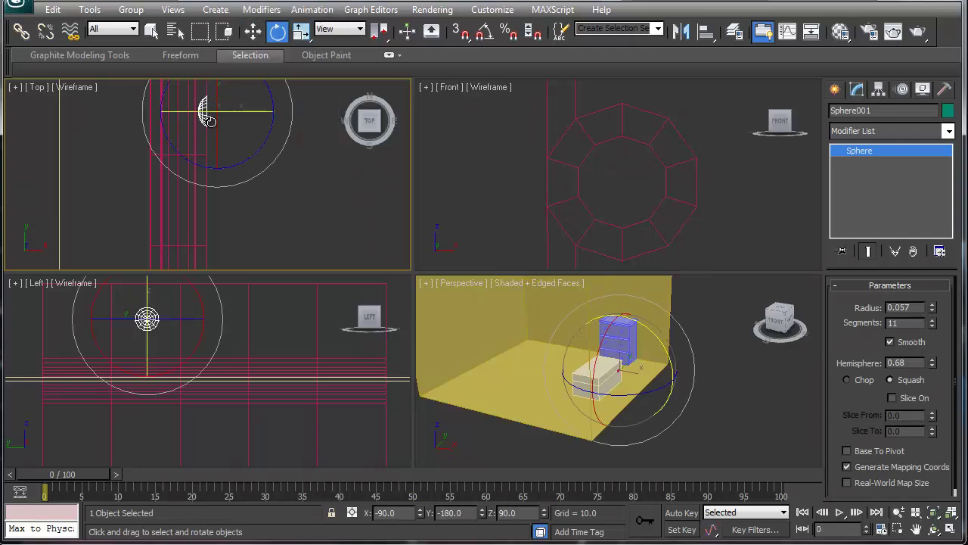
pyautogui.press('s')
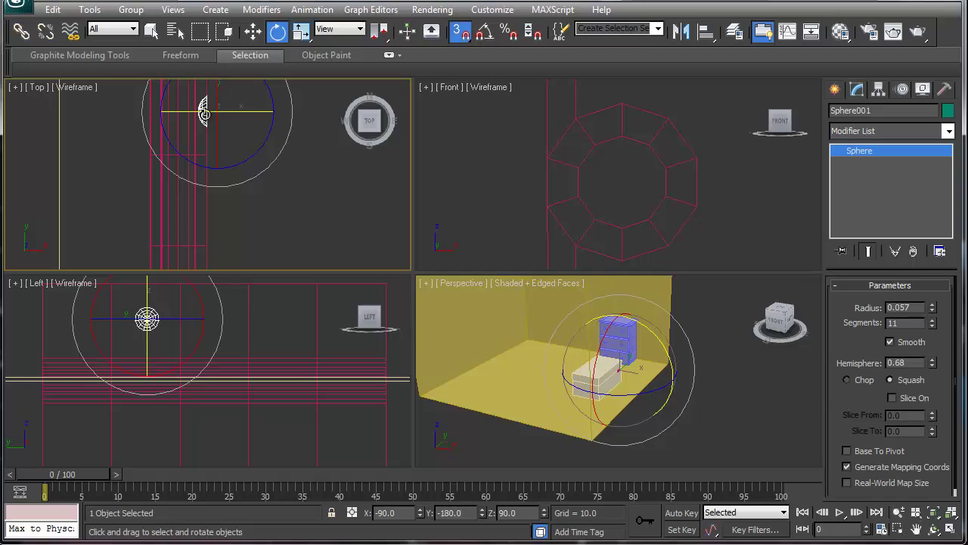
pyautogui.press('s')
pyautogui.press('a')
pyautogui.moveTo(191, 112); pyautogui.dragTo(325, 110)
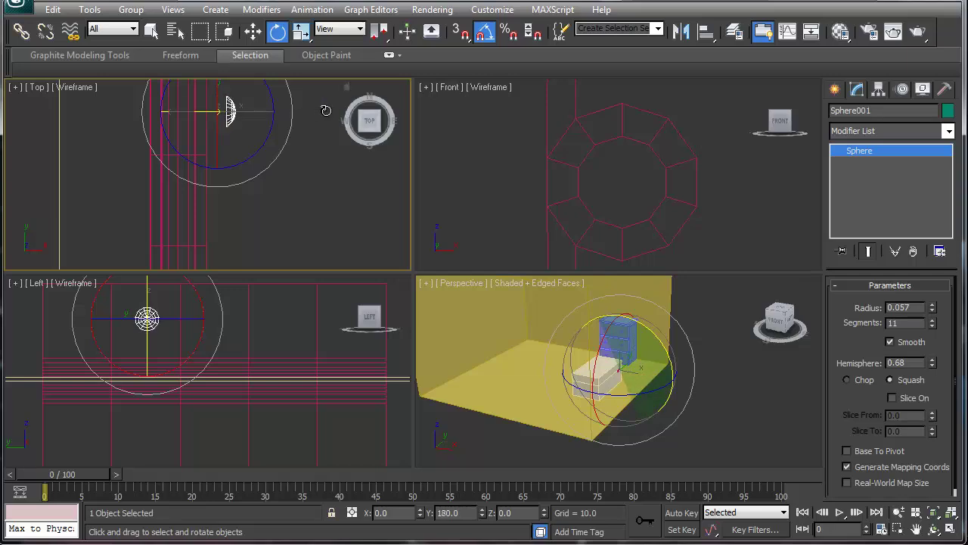
# - Move the hemisphere along X to about 15.054 so its flat side meets the upper leaf's surface
pyautogui.press('w')
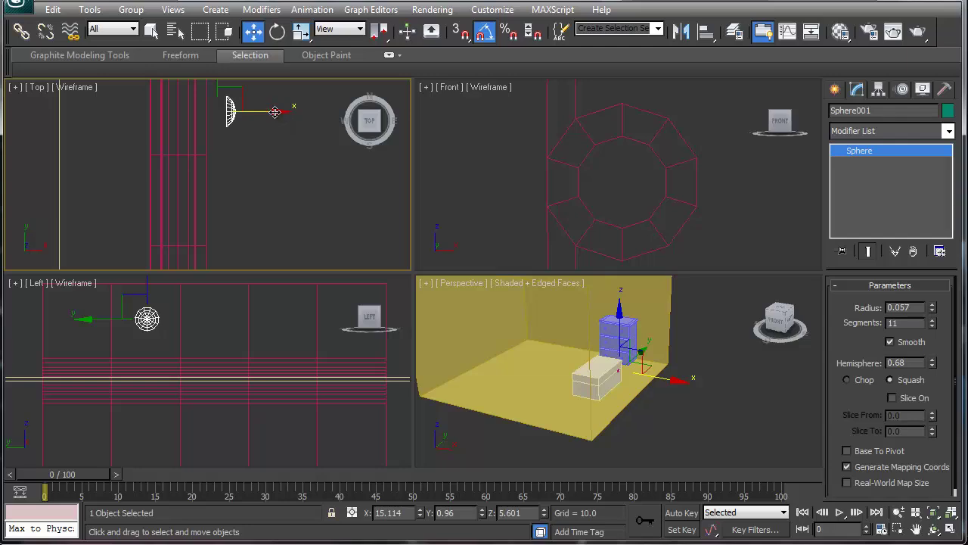
pyautogui.moveTo(275, 112); pyautogui.dragTo(255, 109)
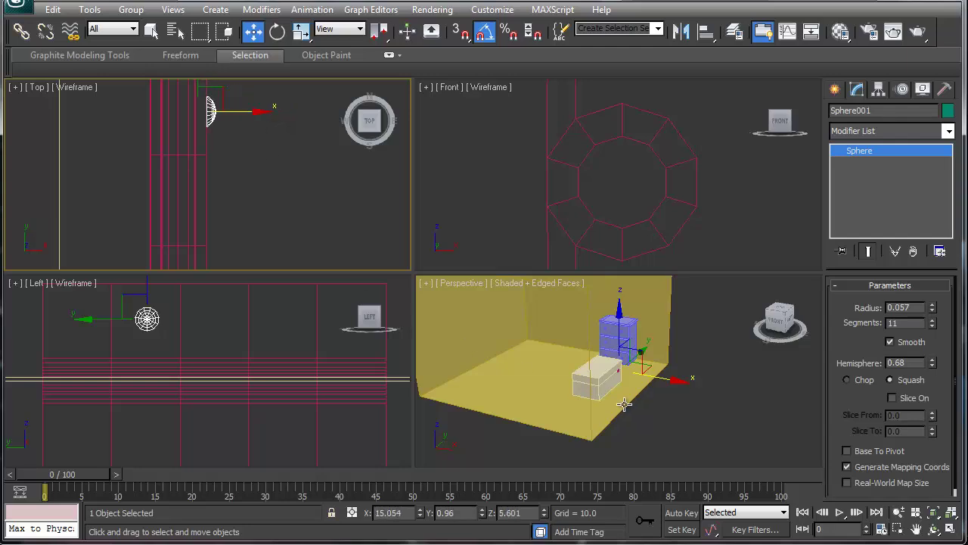
pyautogui.press('z')
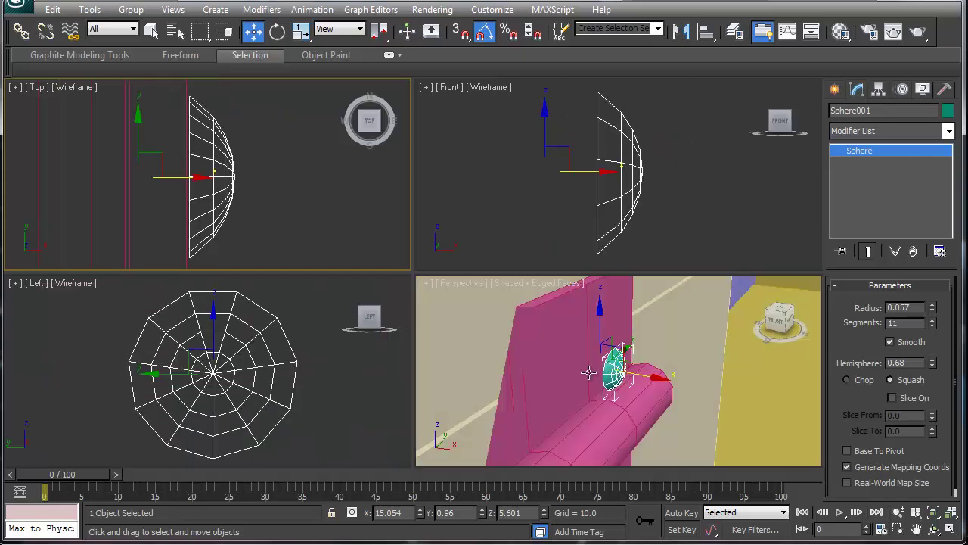
# - Move the hemisphere along X to about 14.913 so its flat side sits against the upper hinge leaf
pyautogui.keyDown('alt'); pyautogui.moveTo(552, 402); pyautogui.dragTo(582, 398, button='middle'); pyautogui.keyUp('alt')
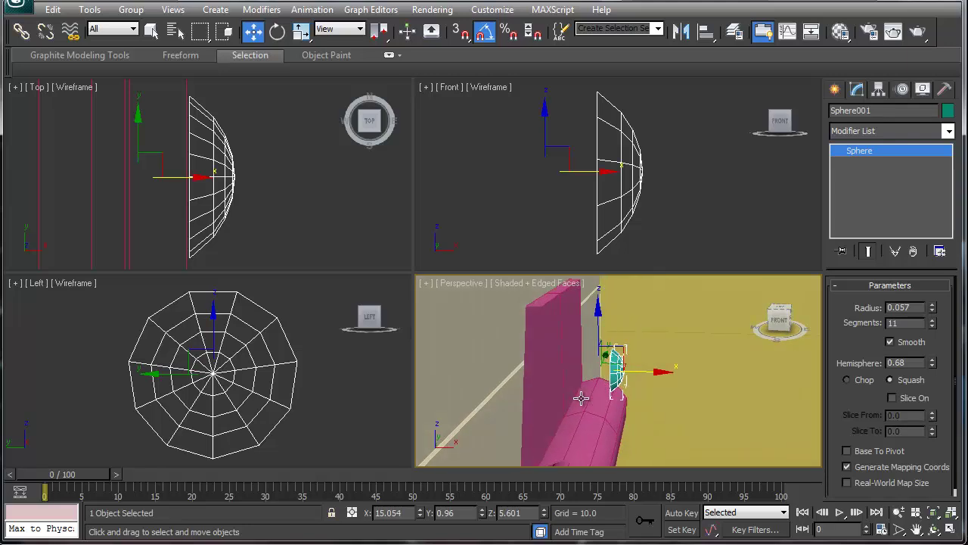
pyautogui.moveTo(649, 370); pyautogui.dragTo(601, 371)
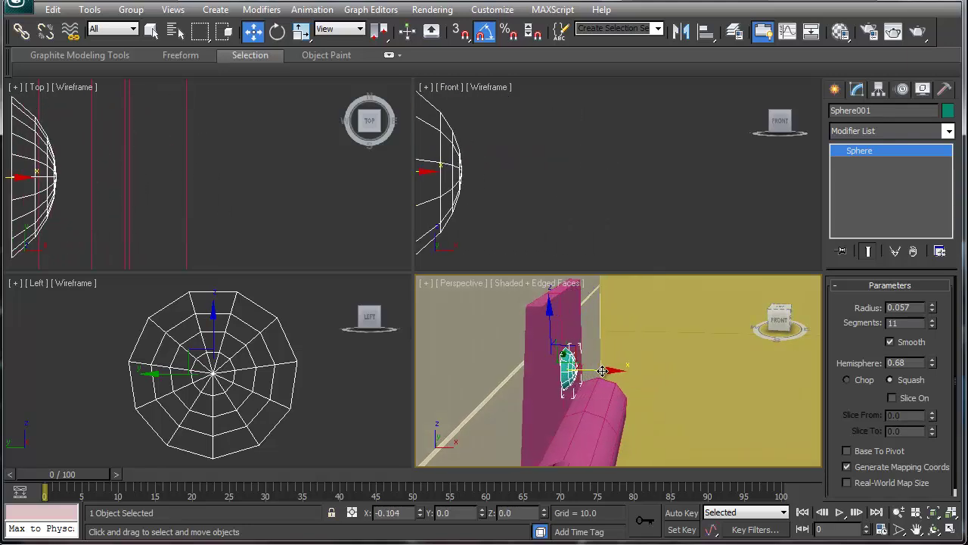
pyautogui.moveTo(394, 178); pyautogui.dragTo(709, 190, button='middle')
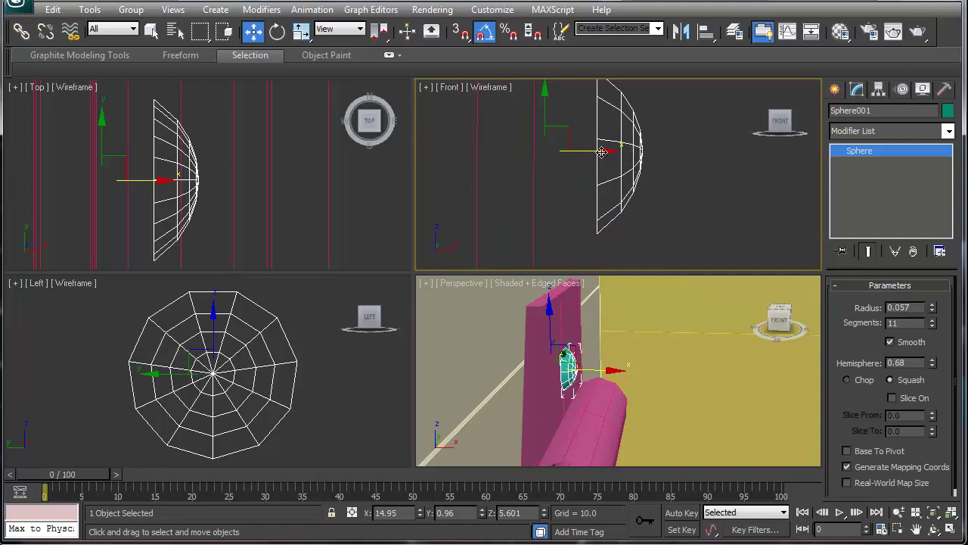
pyautogui.moveTo(601, 152); pyautogui.dragTo(538, 156)
# - Copy the hemisphere along Y to about 0.304, near the other end of the upper hinge leaf
pyautogui.moveTo(594, 414); pyautogui.dragTo(572, 370, button='middle')
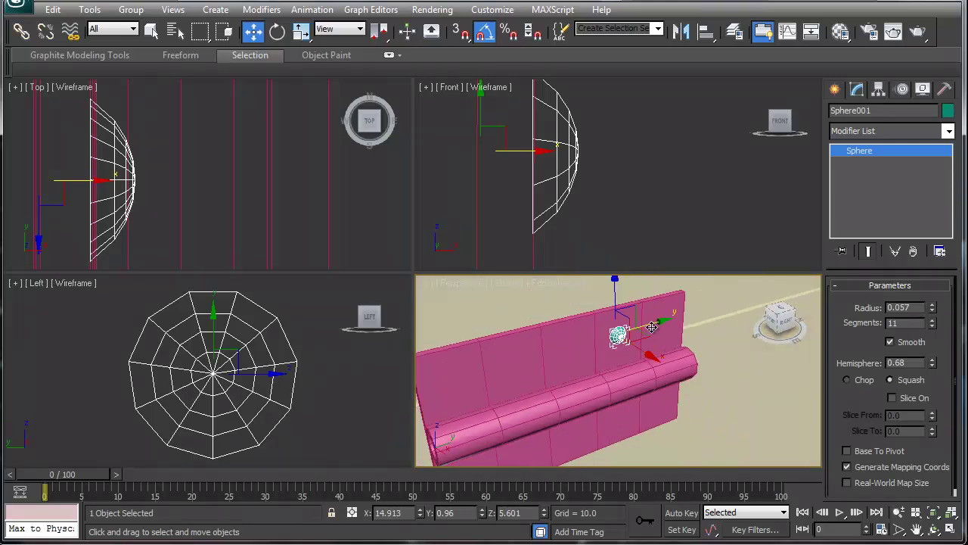
pyautogui.keyDown('shift'); pyautogui.moveTo(652, 327); pyautogui.dragTo(527, 367); pyautogui.keyUp('shift')
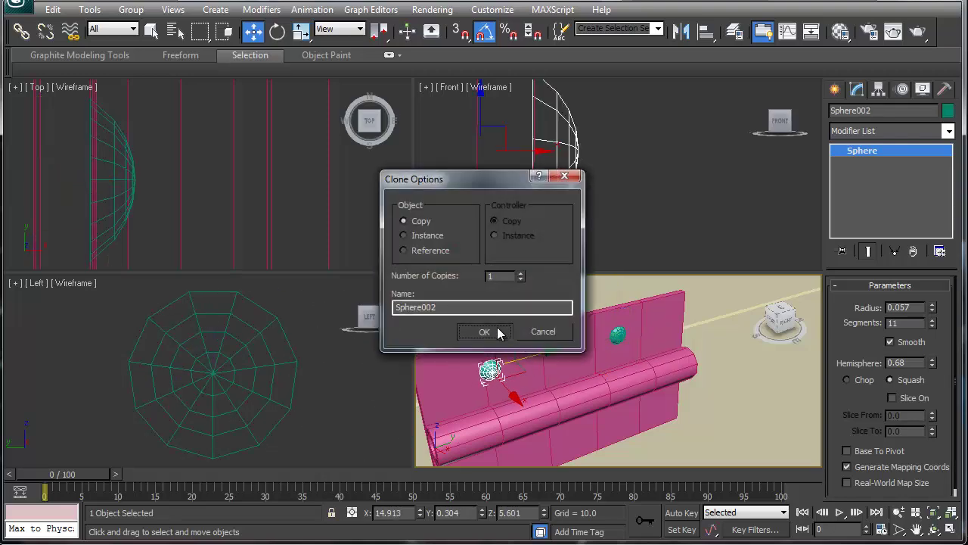
pyautogui.click(497, 329)
# - Select both screw heads and copy them straight down along Z onto the lower hinge leaf
pyautogui.keyDown('ctrl'); pyautogui.click(619, 336); pyautogui.keyUp('ctrl')
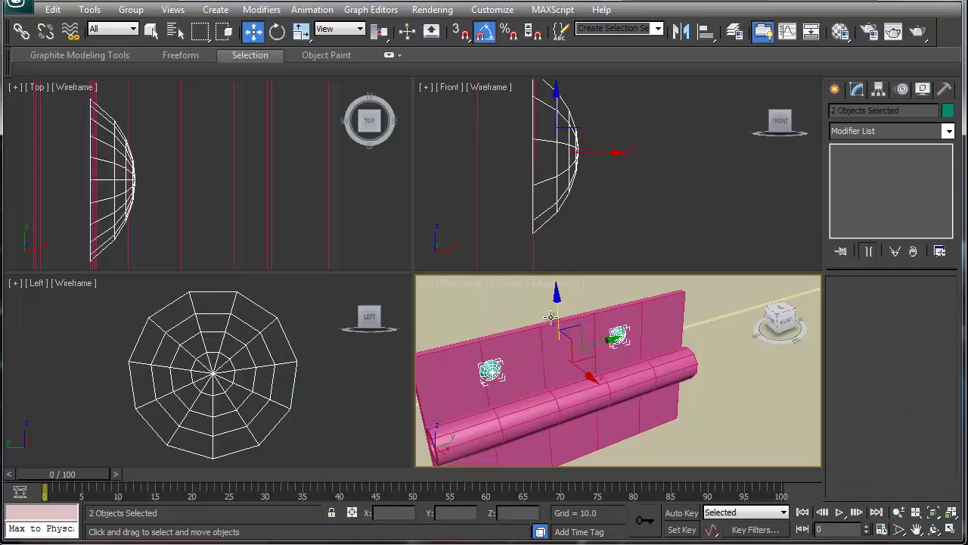
pyautogui.keyDown('shift'); pyautogui.moveTo(556, 309); pyautogui.dragTo(556, 399); pyautogui.keyUp('shift')
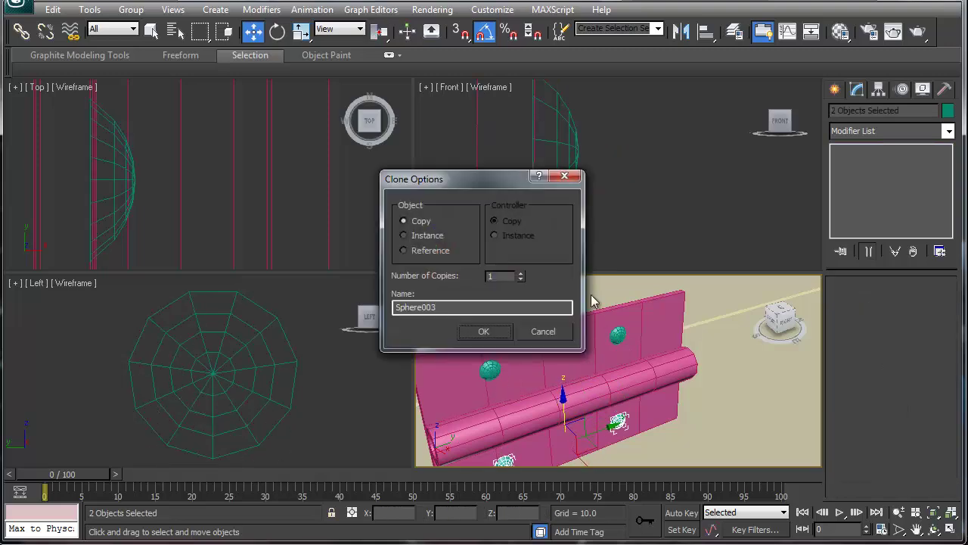
pyautogui.click(484, 330)
# - Attach the lower screw head directly beneath the original hemisphere to the lower hinge leaf
pyautogui.moveTo(569, 246); pyautogui.dragTo(588, 129, button='middle')
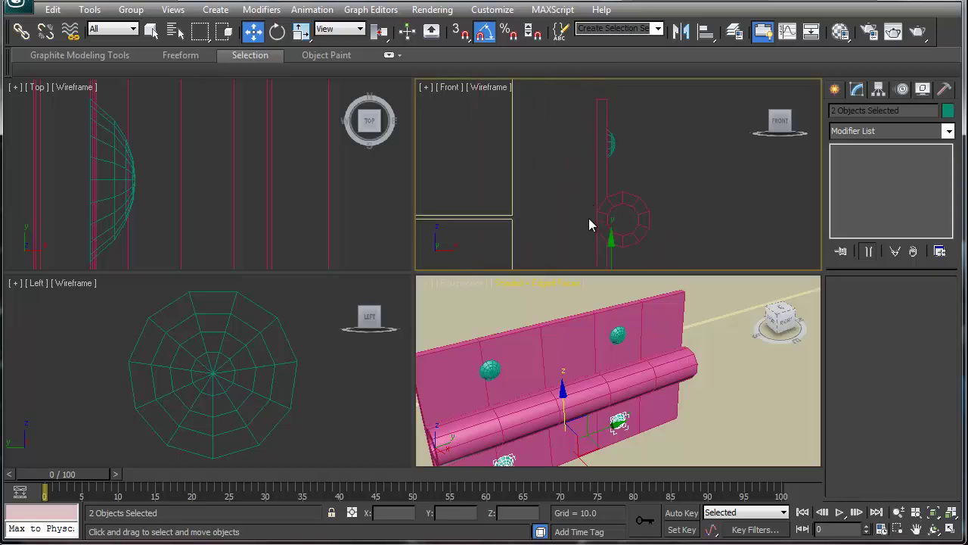
pyautogui.moveTo(589, 224); pyautogui.dragTo(547, 106, button='middle')
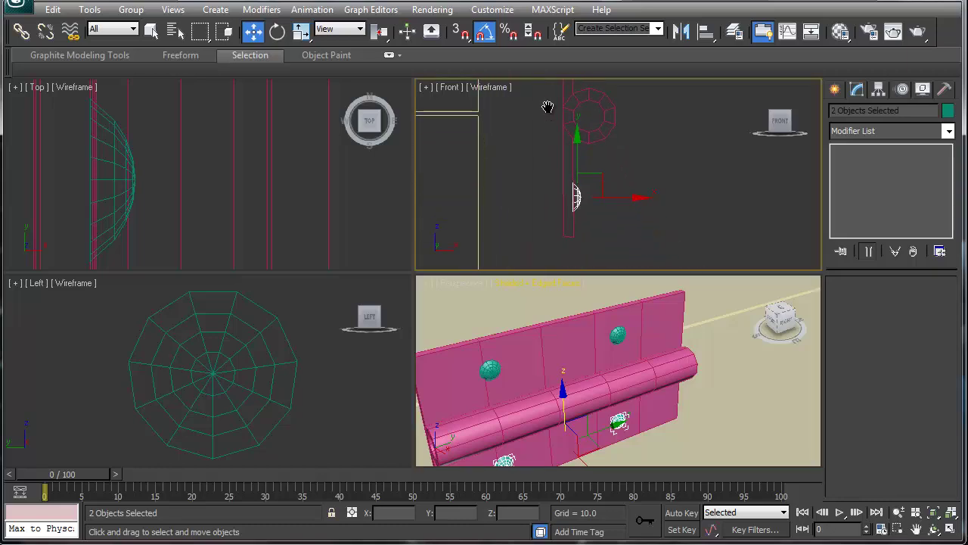
pyautogui.click(573, 225)
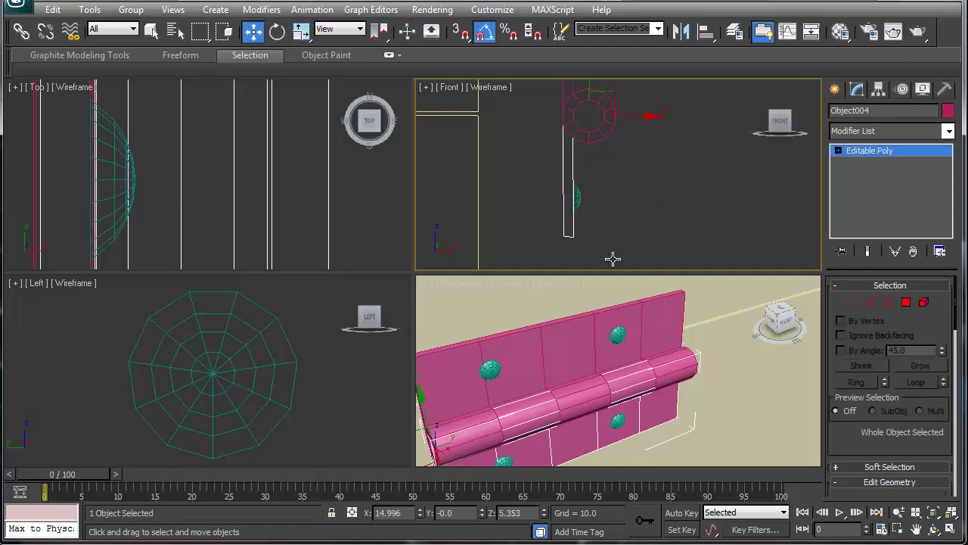
pyautogui.scroll(-3, 854, 444)
pyautogui.click(855, 469)
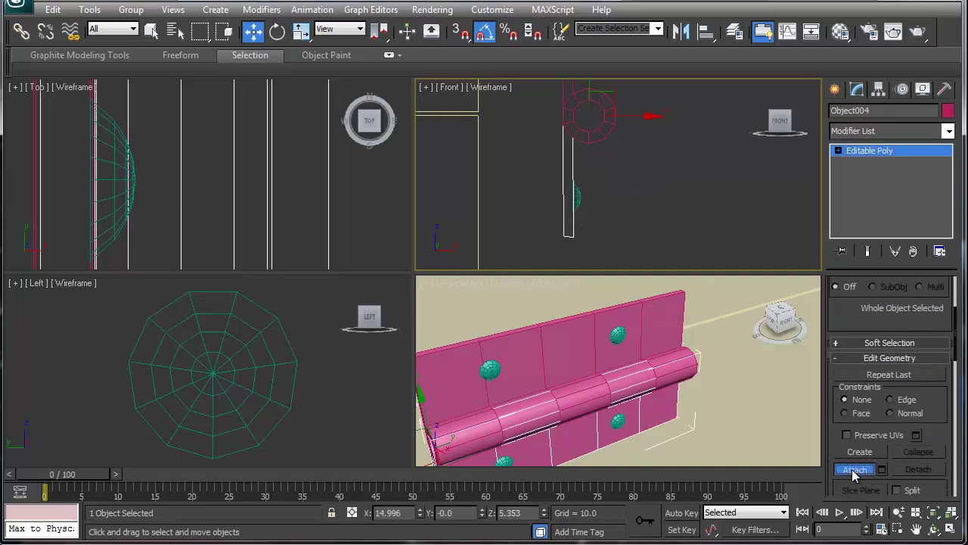
pyautogui.click(619, 422)
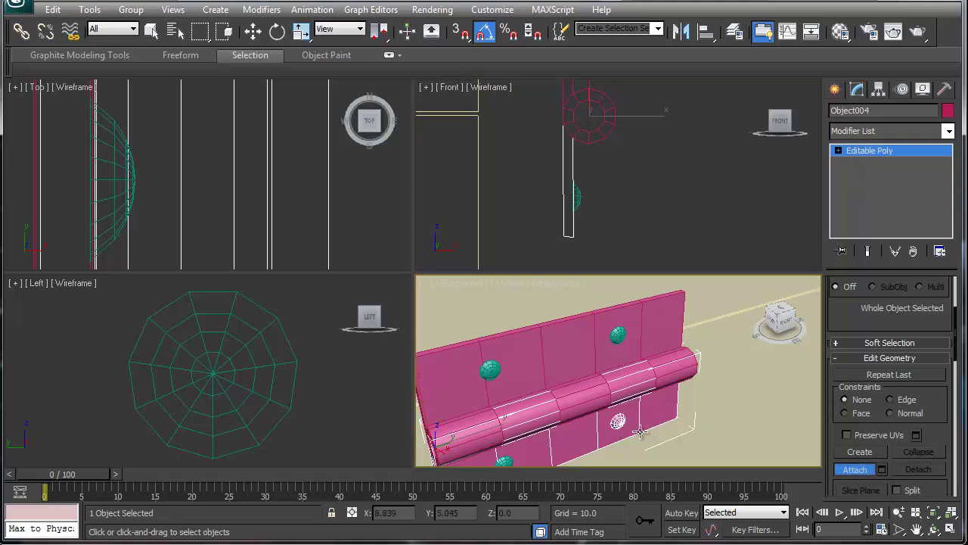
pyautogui.keyDown('alt'); pyautogui.moveTo(610, 434); pyautogui.dragTo(642, 419, button='middle'); pyautogui.keyUp('alt')
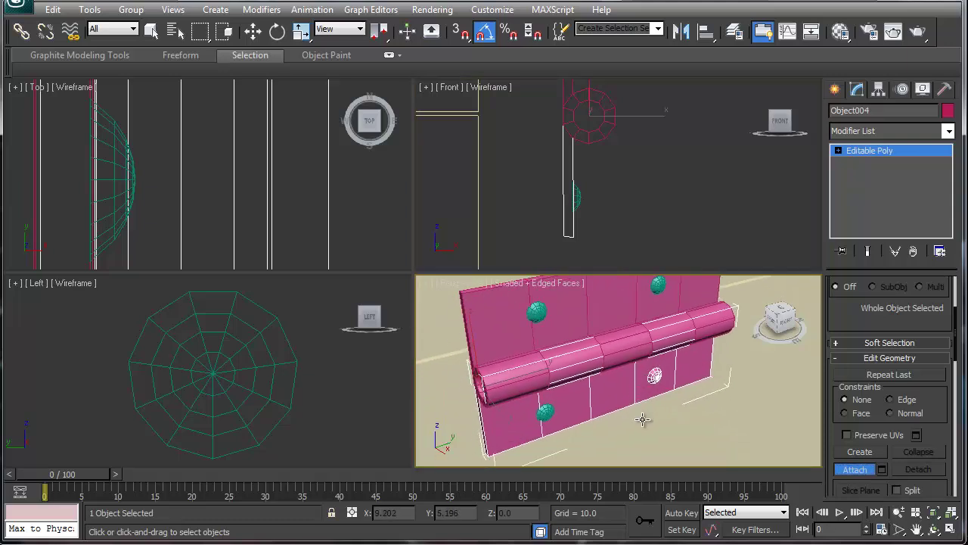
pyautogui.press('w')
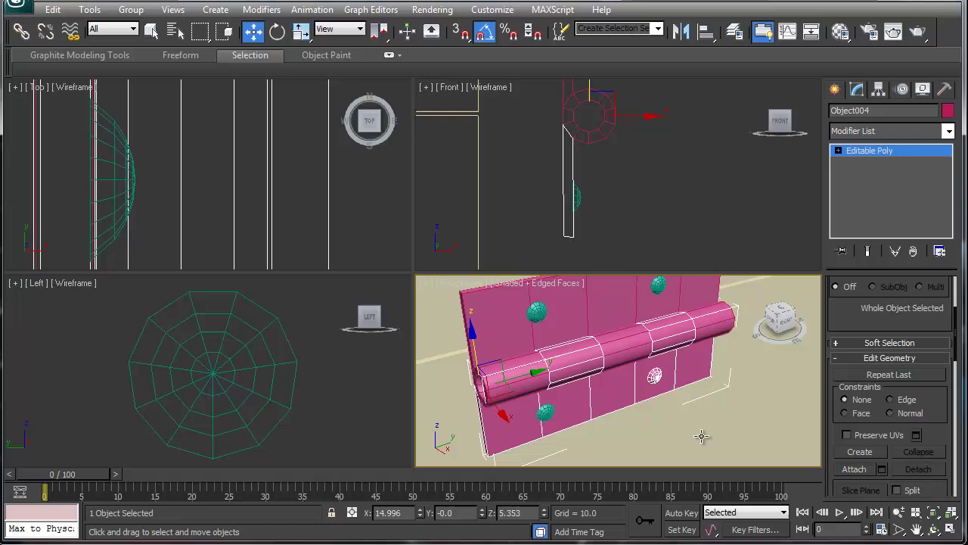
# - Select the copied screw head on the upper leaf and the one below it, and shift both along Y toward the hinge's middle
pyautogui.click(544, 409)
pyautogui.keyDown('ctrl'); pyautogui.click(537, 312); pyautogui.keyUp('ctrl')
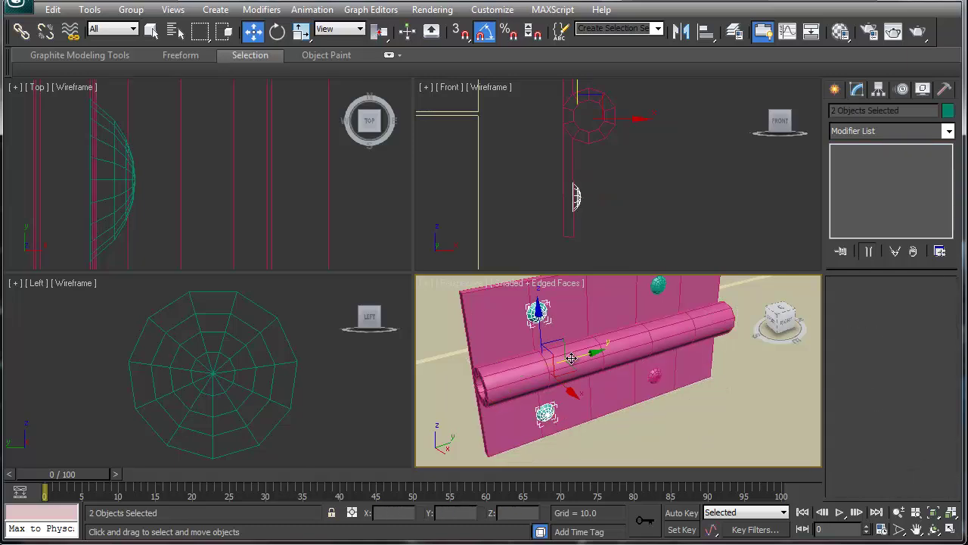
pyautogui.moveTo(587, 358); pyautogui.dragTo(612, 349)
# - Attach the remaining lower screw head to the lower hinge leaf
pyautogui.click(634, 389)
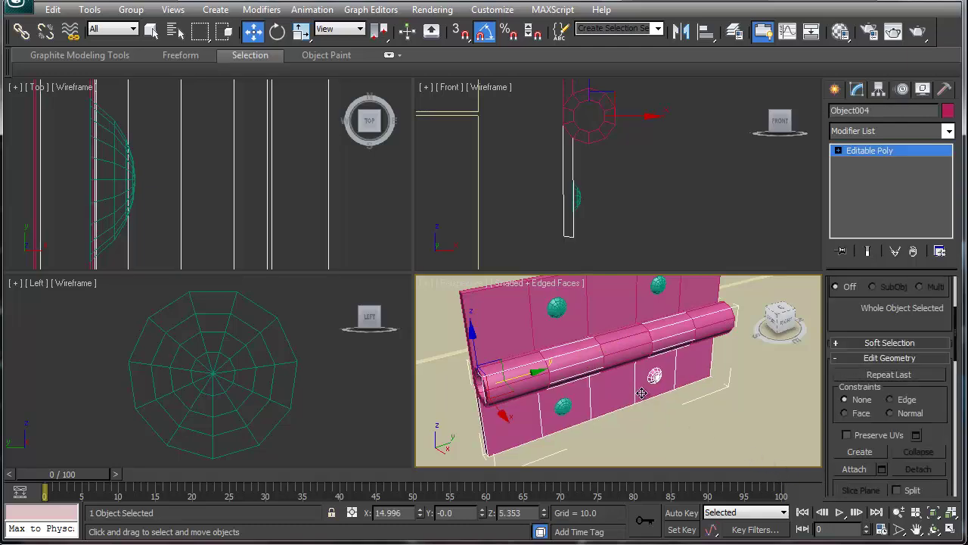
pyautogui.click(854, 469)
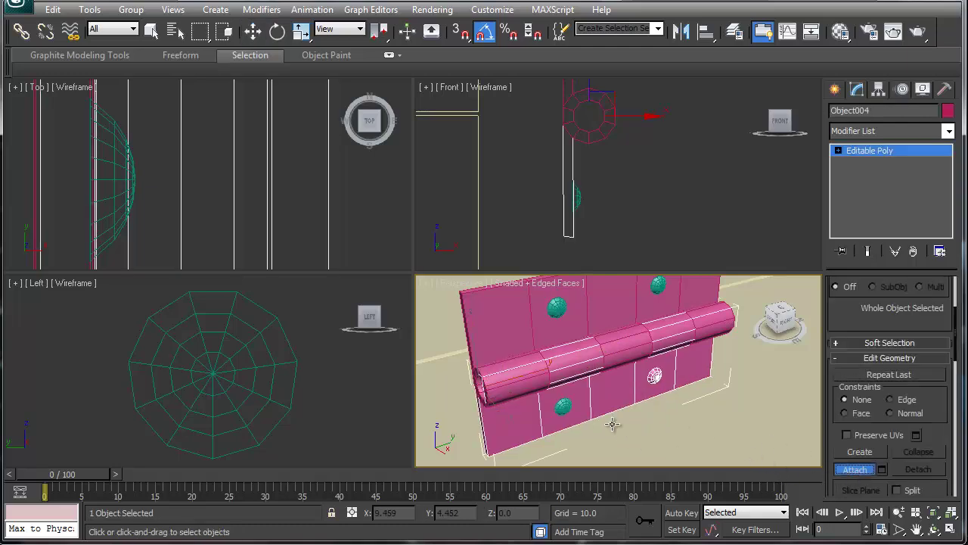
pyautogui.click(563, 407)
pyautogui.click(855, 470)
pyautogui.press('w')
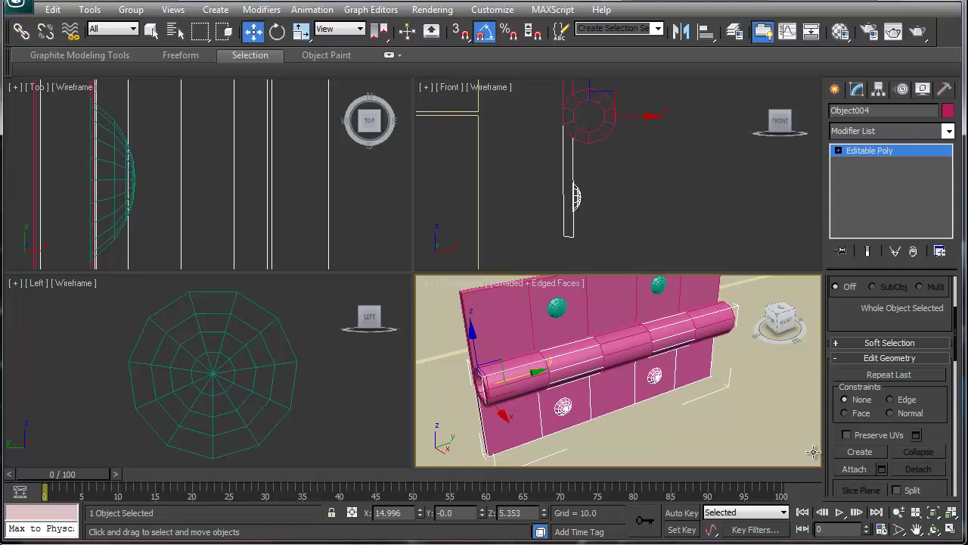
# - Attach both upper screw heads to the upper hinge leaf
pyautogui.click(663, 286)
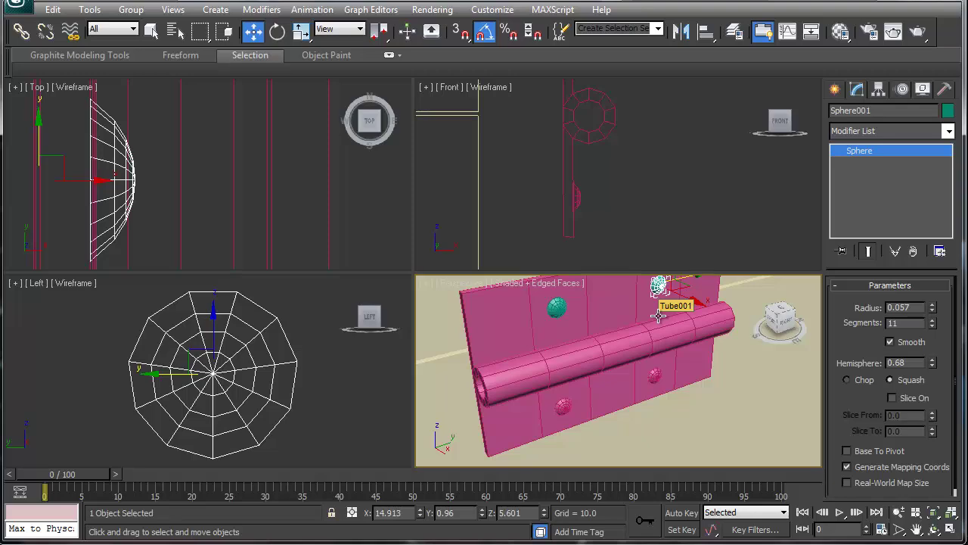
pyautogui.click(659, 316)
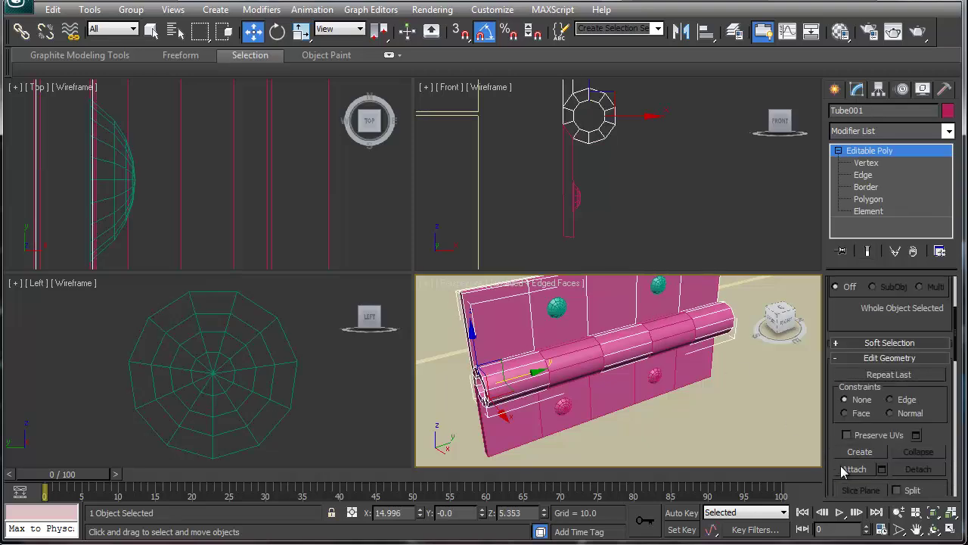
pyautogui.click(854, 469)
pyautogui.click(657, 286)
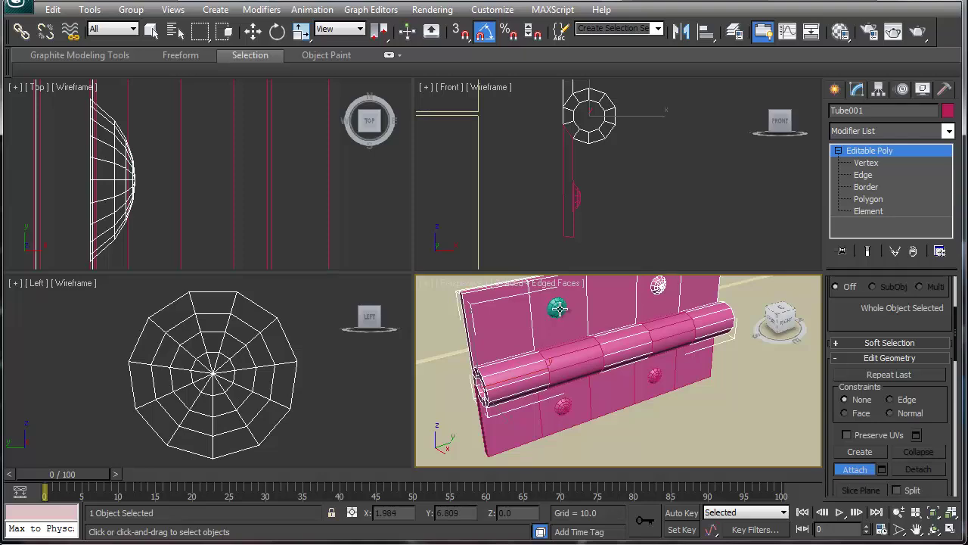
pyautogui.click(557, 308)
pyautogui.scroll(-5, 575, 362)
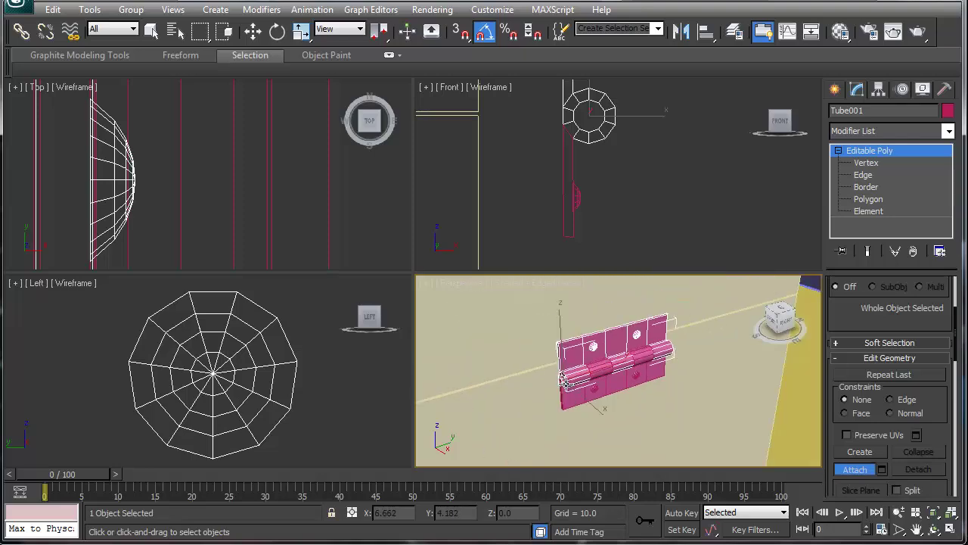
pyautogui.keyDown('alt'); pyautogui.moveTo(561, 378); pyautogui.dragTo(646, 350, button='middle'); pyautogui.keyUp('alt')
pyautogui.click(856, 470)
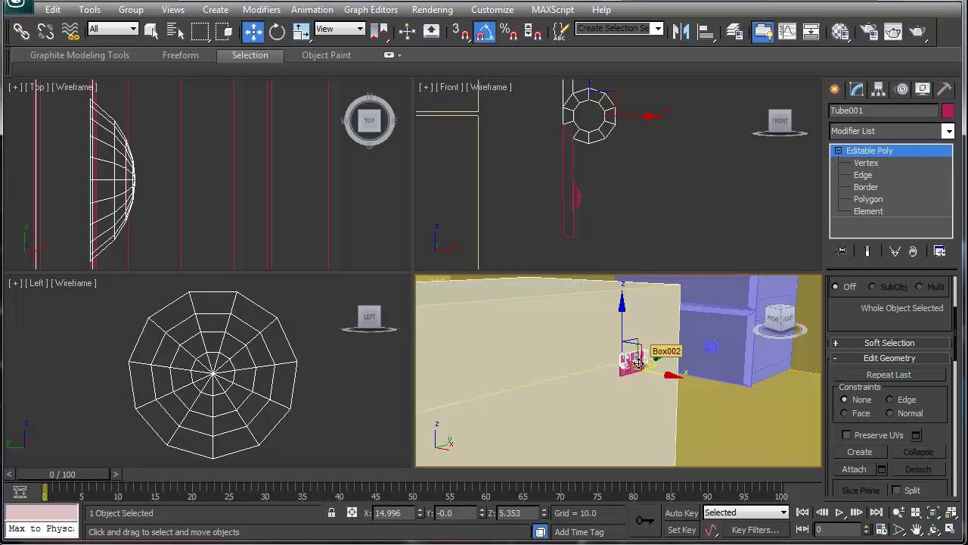
# - Select both hinge parts and move them along X until the leaves sit flush against the chest's back face
pyautogui.keyDown('alt'); pyautogui.moveTo(597, 378); pyautogui.dragTo(655, 378, button='middle'); pyautogui.keyUp('alt')
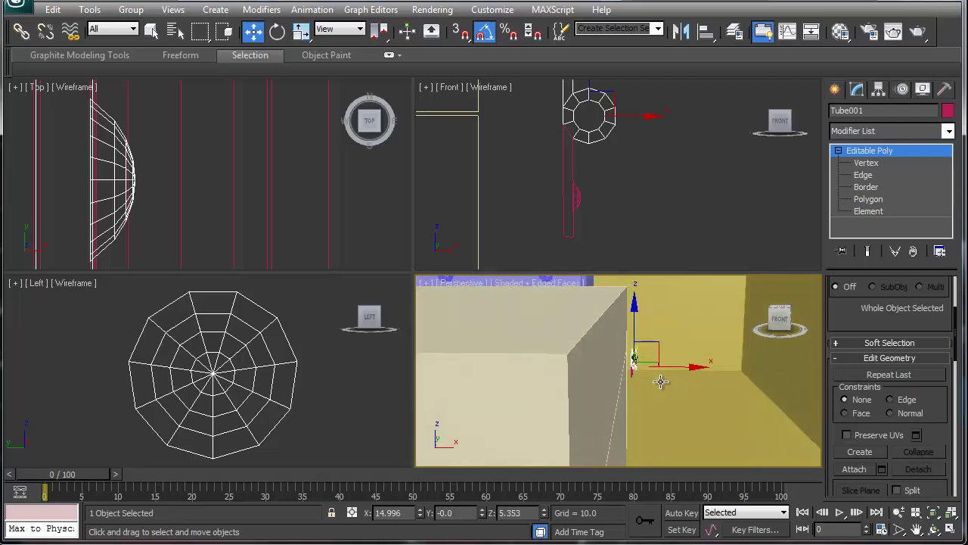
pyautogui.keyDown('ctrl'); pyautogui.click(565, 154); pyautogui.keyUp('ctrl')
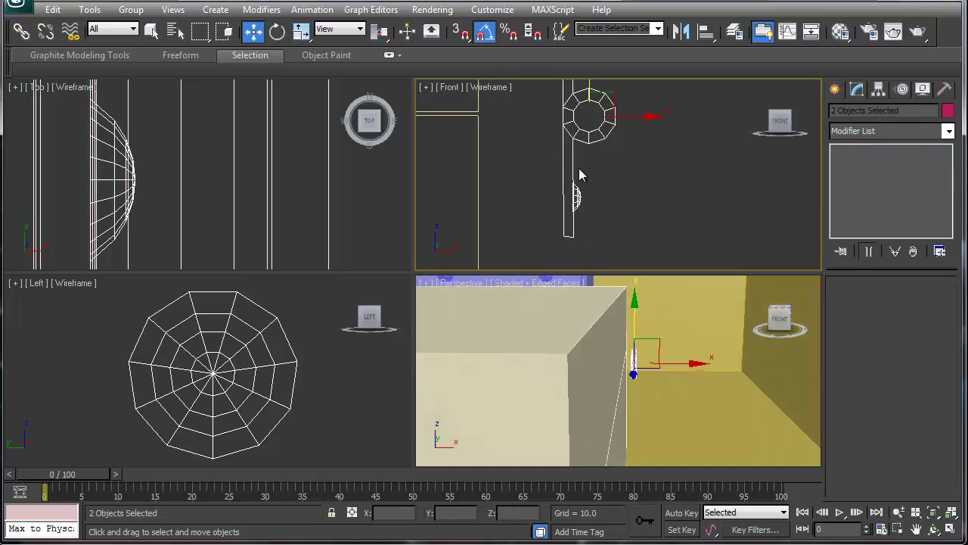
pyautogui.moveTo(579, 175); pyautogui.dragTo(583, 205, button='middle')
pyautogui.moveTo(636, 144); pyautogui.dragTo(551, 143)
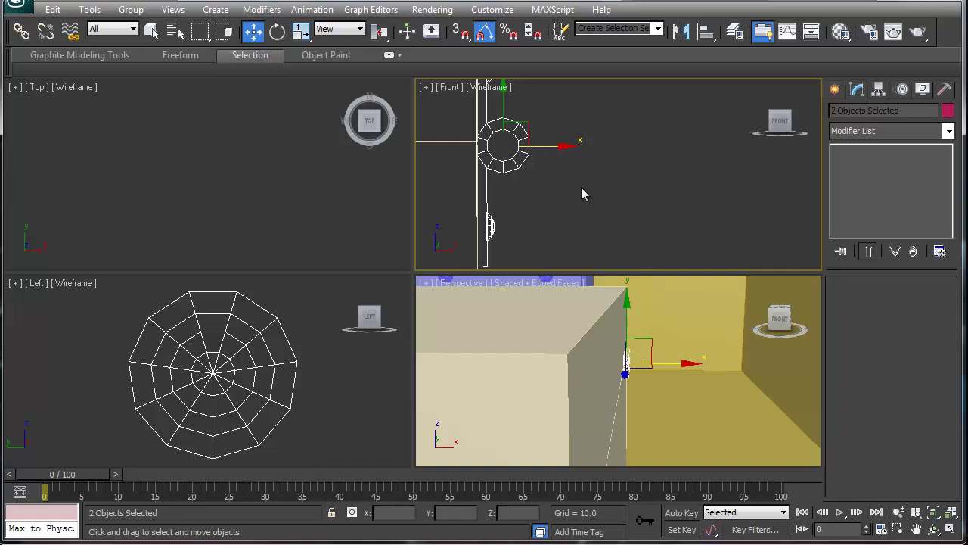
pyautogui.moveTo(556, 211); pyautogui.dragTo(613, 193, button='middle')
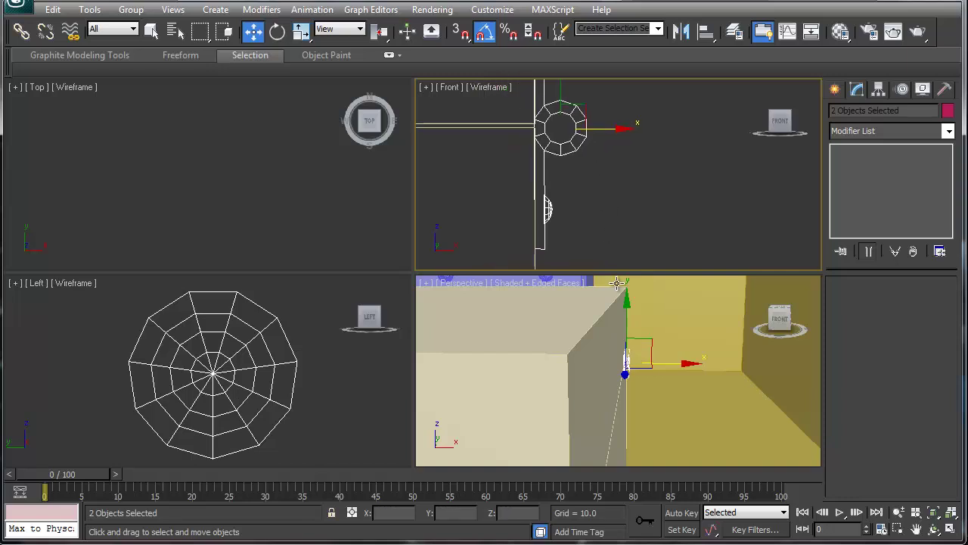
# - Copy both hinge parts along Y to the opposite end of the chest's back, and shift the copy about 1.07 back inward
pyautogui.rightClick(289, 225)
pyautogui.press('z')
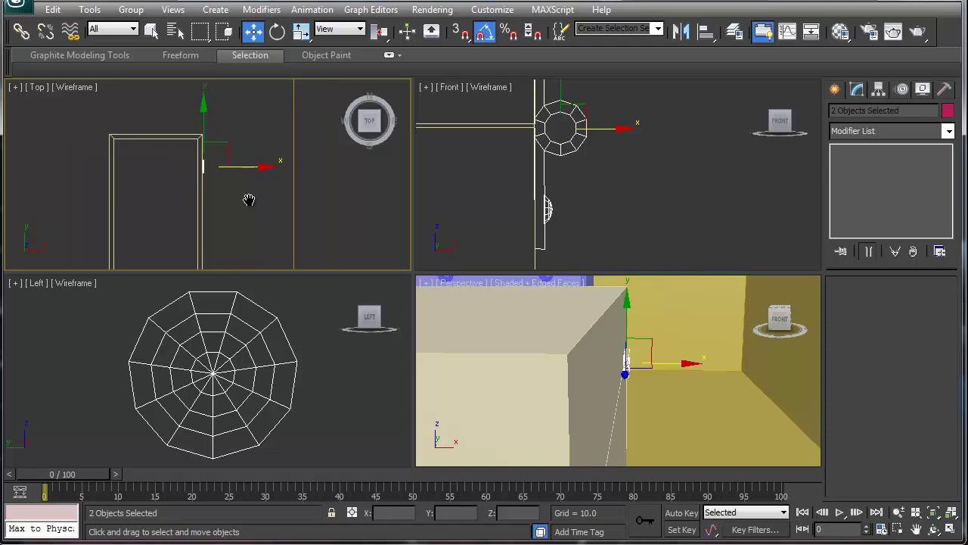
pyautogui.keyDown('shift'); pyautogui.moveTo(210, 105); pyautogui.dragTo(197, 220); pyautogui.keyUp('shift')
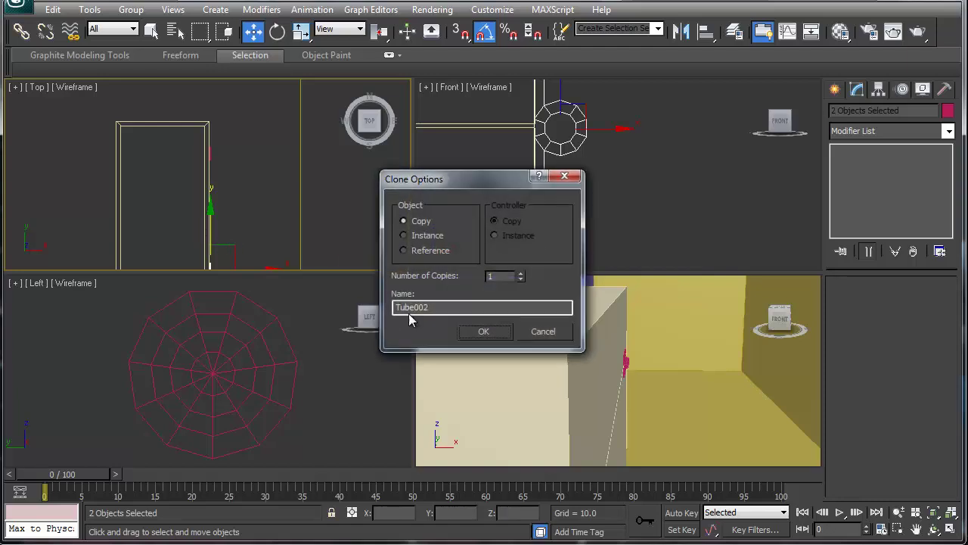
pyautogui.click(484, 332)
pyautogui.moveTo(240, 216)
pyautogui.mouseDown(button='middle')
pyautogui.moveTo(261, 161)
pyautogui.moveTo(257, 185)
pyautogui.mouseUp(button='middle')
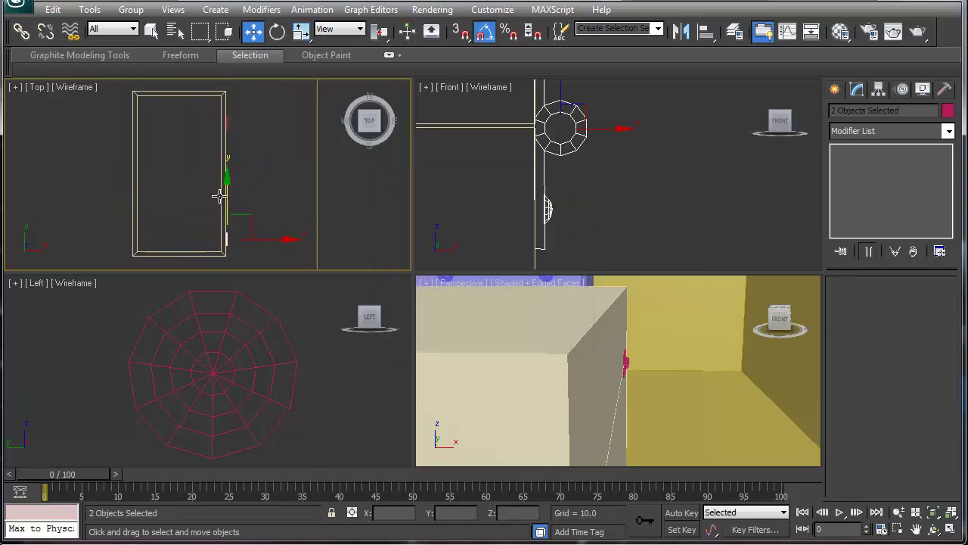
pyautogui.moveTo(226, 198); pyautogui.dragTo(227, 189)
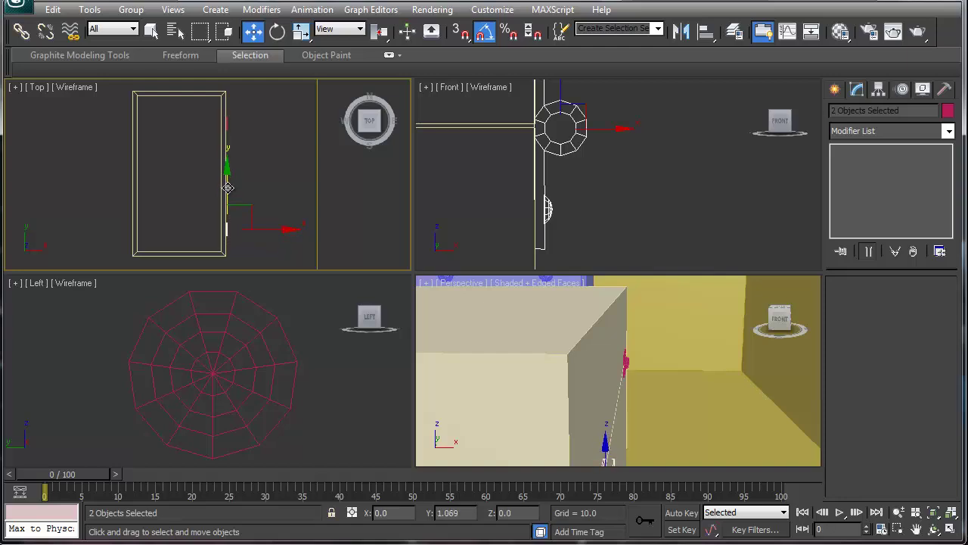
# - Inspect the placement of both hinges along the seam between the chest and its lid
pyautogui.scroll(-8, 514, 363)
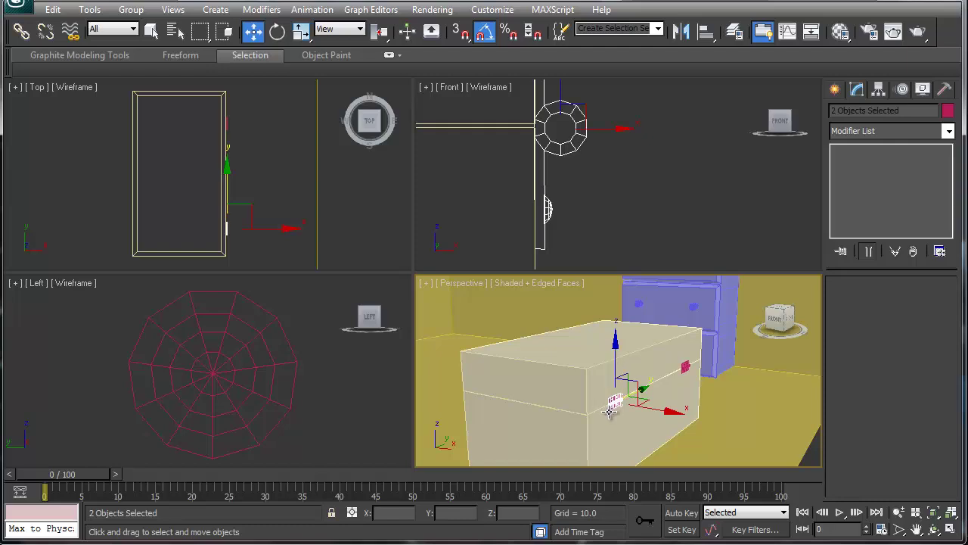
pyautogui.moveTo(612, 395); pyautogui.dragTo(579, 392, button='middle')
pyautogui.scroll(6, 580, 387)
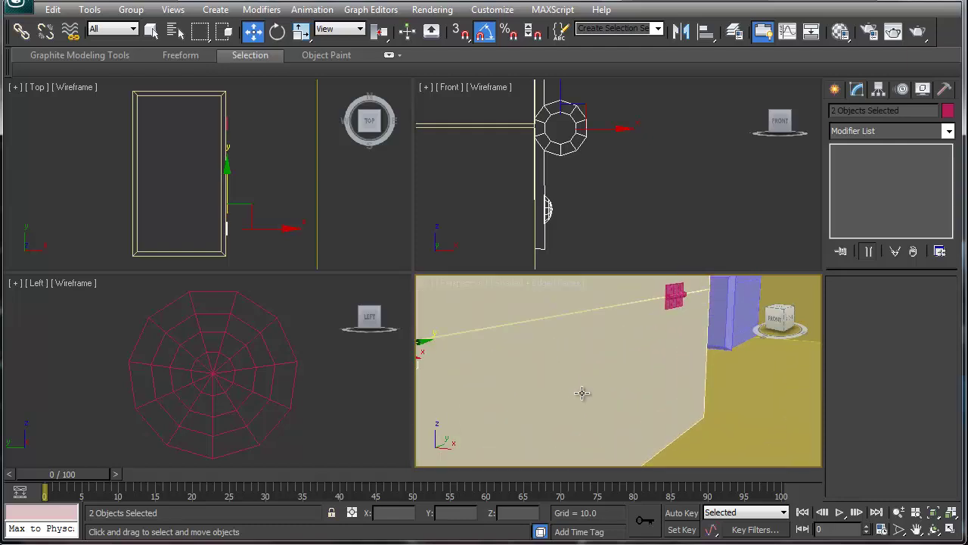
pyautogui.scroll(3, 631, 415)
pyautogui.moveTo(631, 415); pyautogui.dragTo(656, 415, button='middle')
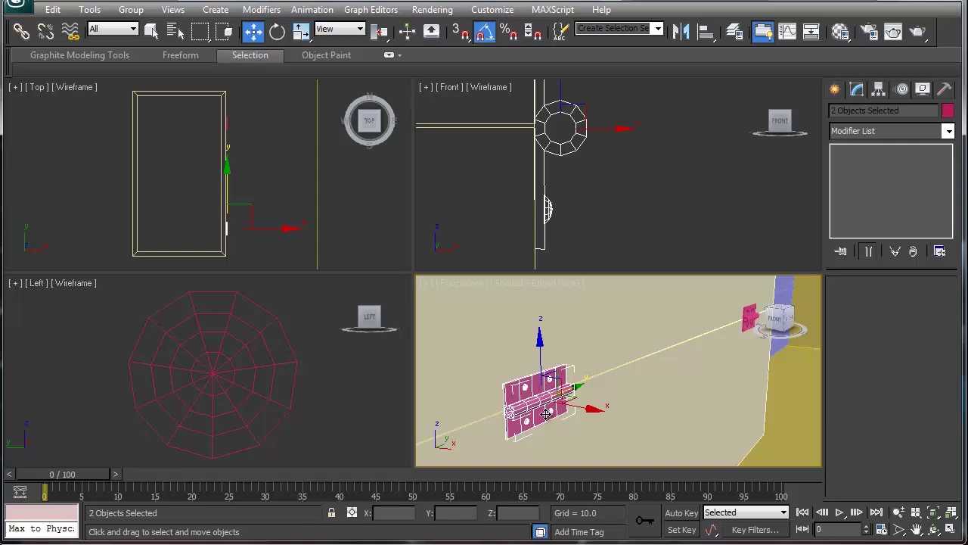
pyautogui.keyDown('alt'); pyautogui.moveTo(573, 411); pyautogui.dragTo(576, 411, button='middle'); pyautogui.keyUp('alt')
pyautogui.click(558, 435)
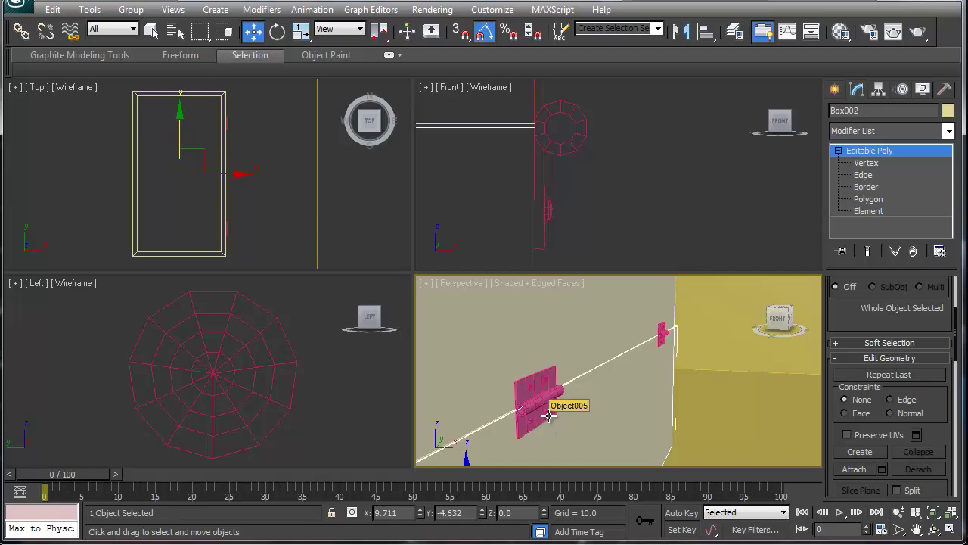
# - Link the lower leaves of both hinges to the chest body as their parent
pyautogui.click(548, 415)
pyautogui.keyDown('ctrl'); pyautogui.click(663, 341); pyautogui.keyUp('ctrl')
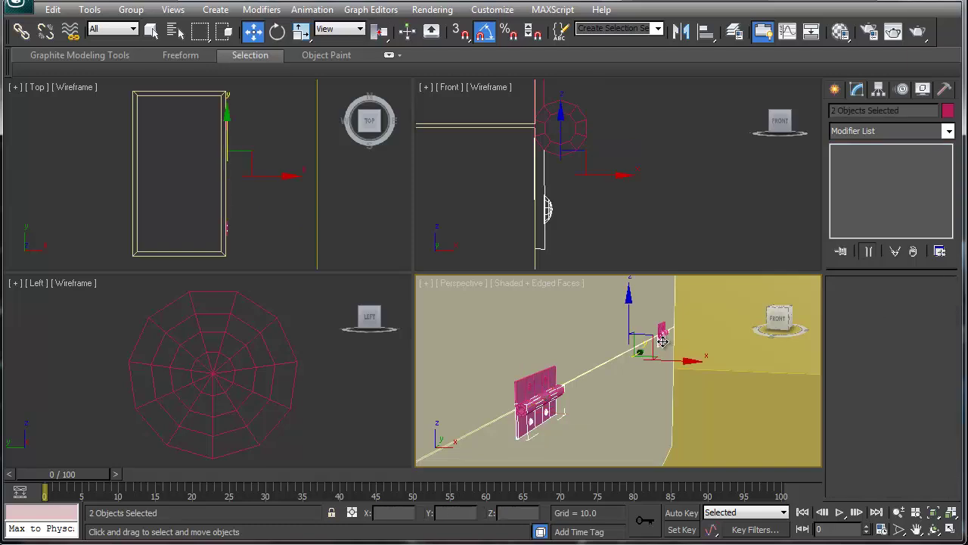
pyautogui.click(28, 35)
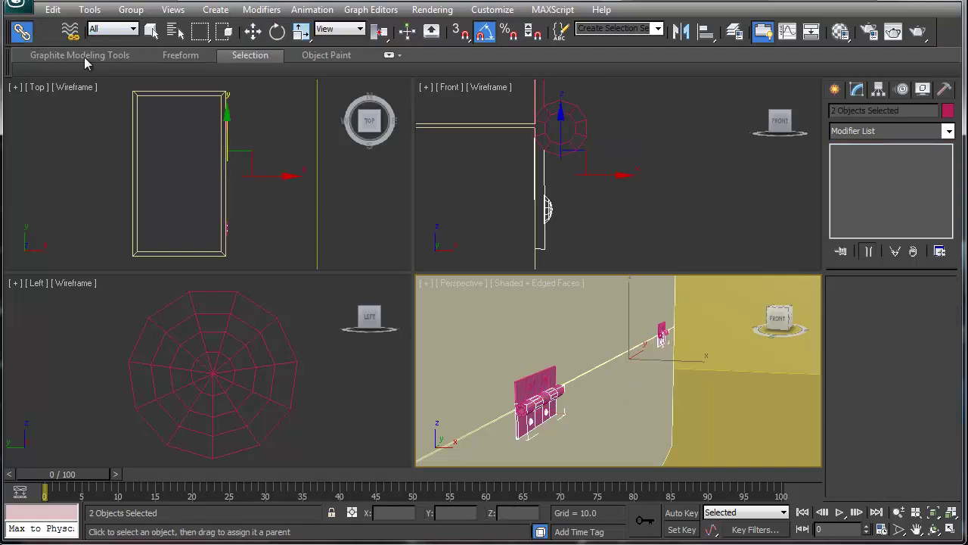
pyautogui.moveTo(655, 339); pyautogui.dragTo(585, 428)
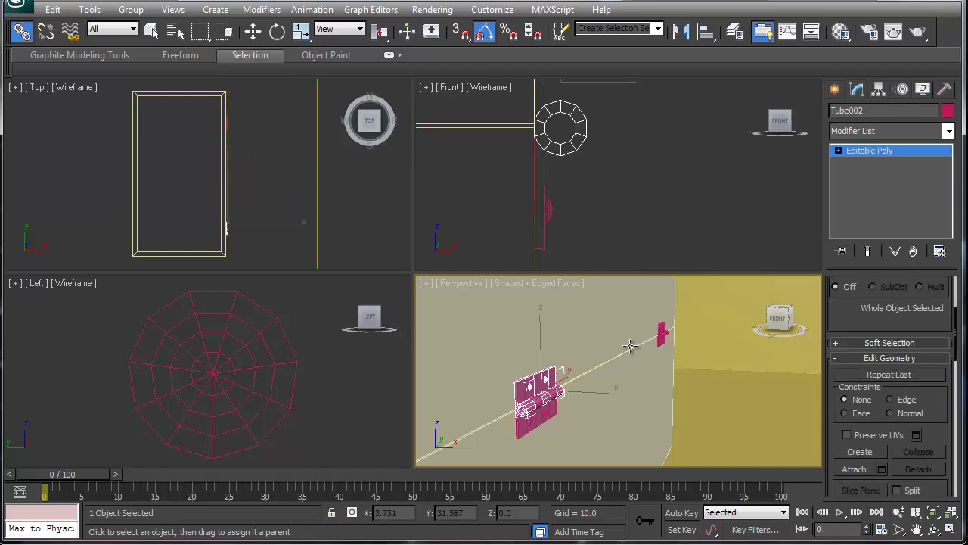
# - Link the upper leaves of both hinges to the chest lid as their parent
pyautogui.keyDown('ctrl'); pyautogui.click(661, 336); pyautogui.keyUp('ctrl')
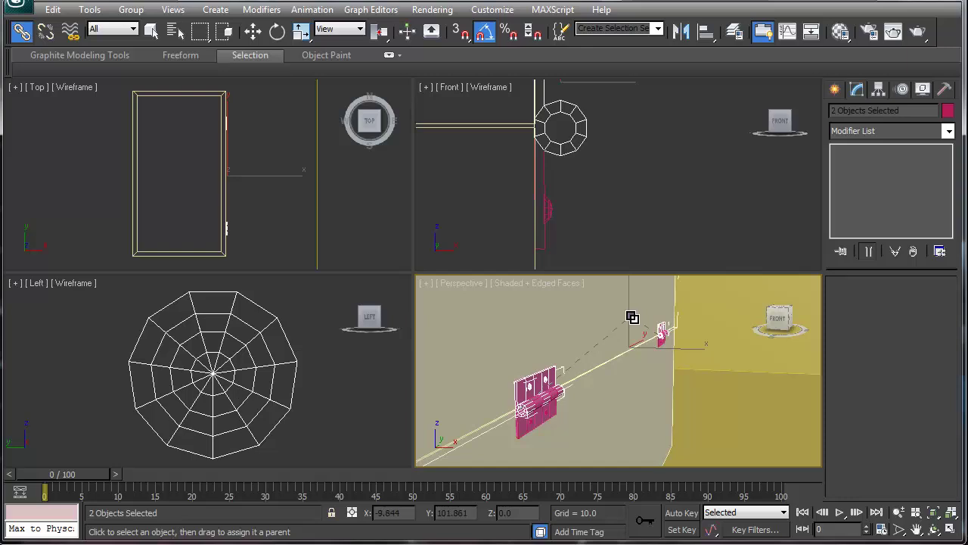
pyautogui.scroll(-5, 613, 351)
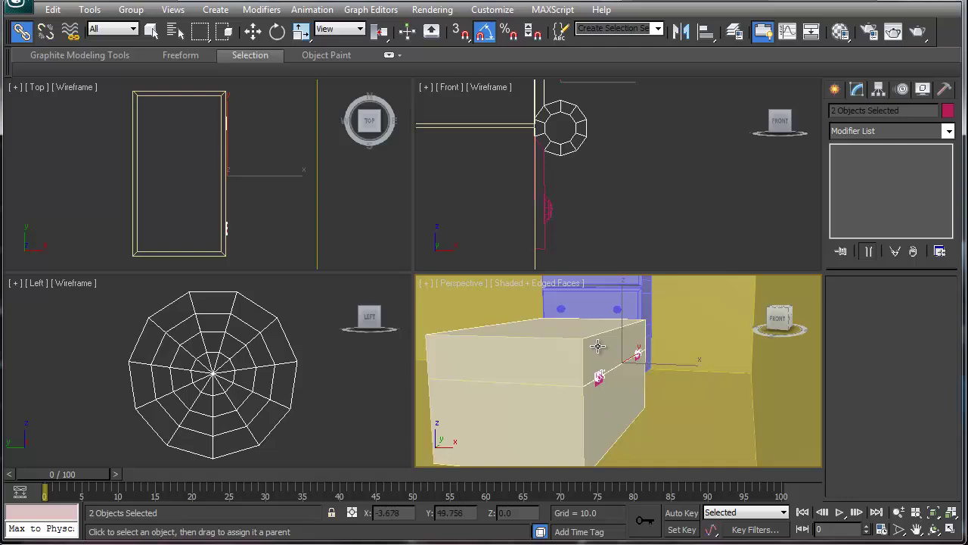
pyautogui.click(598, 346)
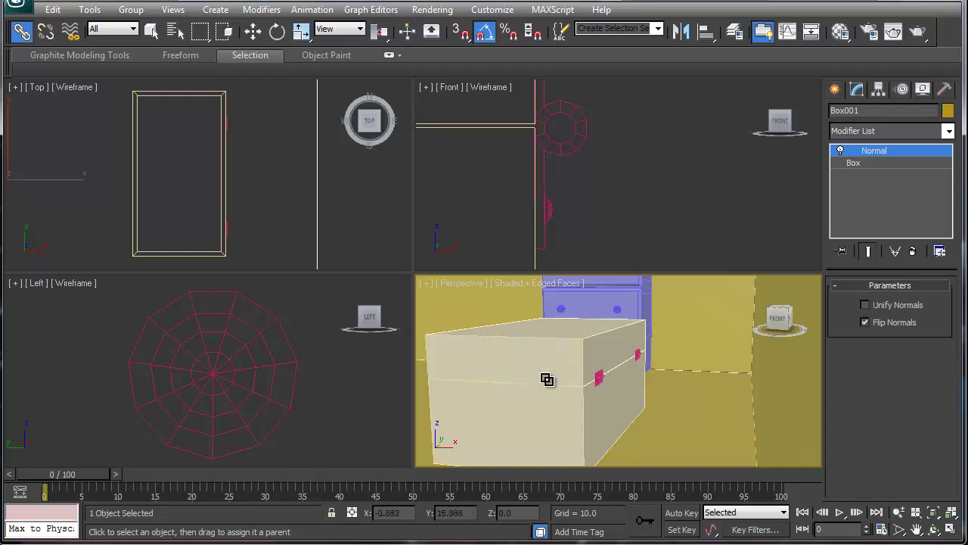
# - Try to link the lid to the chest body directly in the perspective view
pyautogui.moveTo(547, 380)
pyautogui.keyDown('alt'); pyautogui.mouseDown(button='middle')
pyautogui.moveTo(504, 385)
pyautogui.moveTo(537, 389)
pyautogui.mouseUp(button='middle'); pyautogui.keyUp('alt')
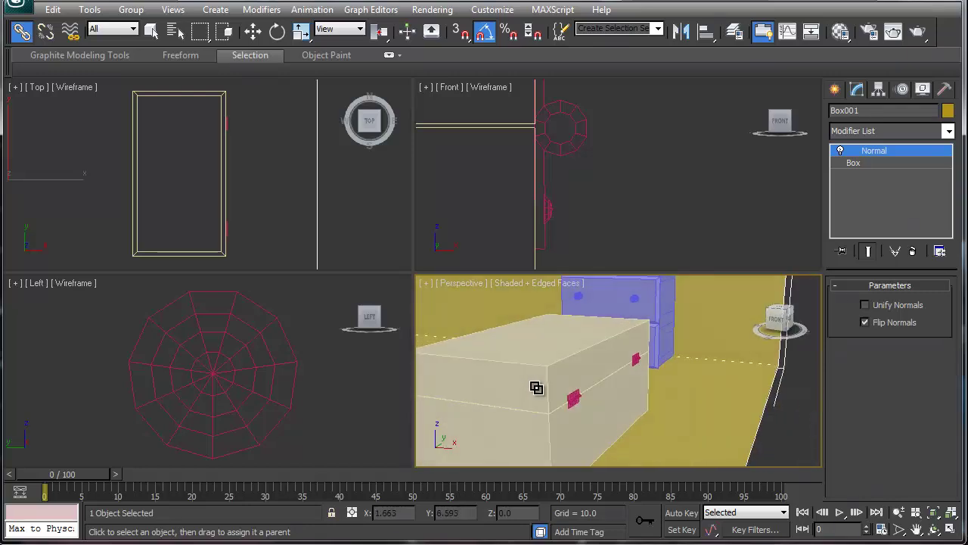
pyautogui.hotkey('alt', 'c')
pyautogui.click(497, 361)
pyautogui.moveTo(496, 361); pyautogui.dragTo(551, 440)
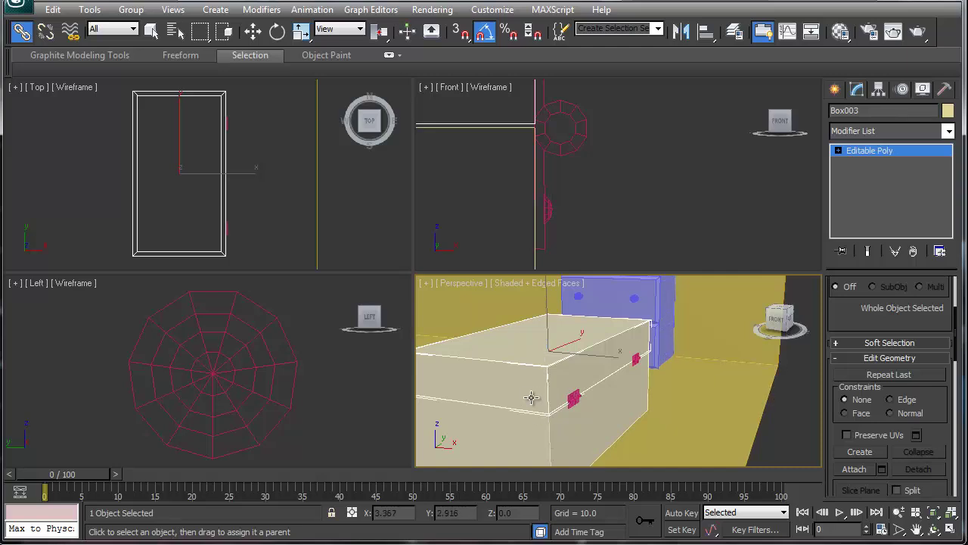
pyautogui.moveTo(549, 383); pyautogui.dragTo(551, 444)
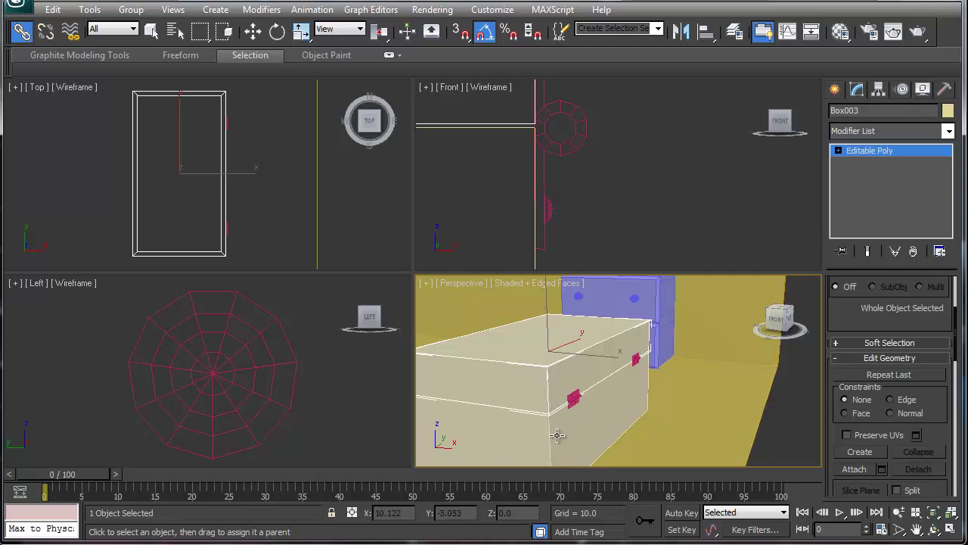
pyautogui.scroll(5, 567, 417)
pyautogui.moveTo(576, 398); pyautogui.dragTo(571, 457, button='middle')
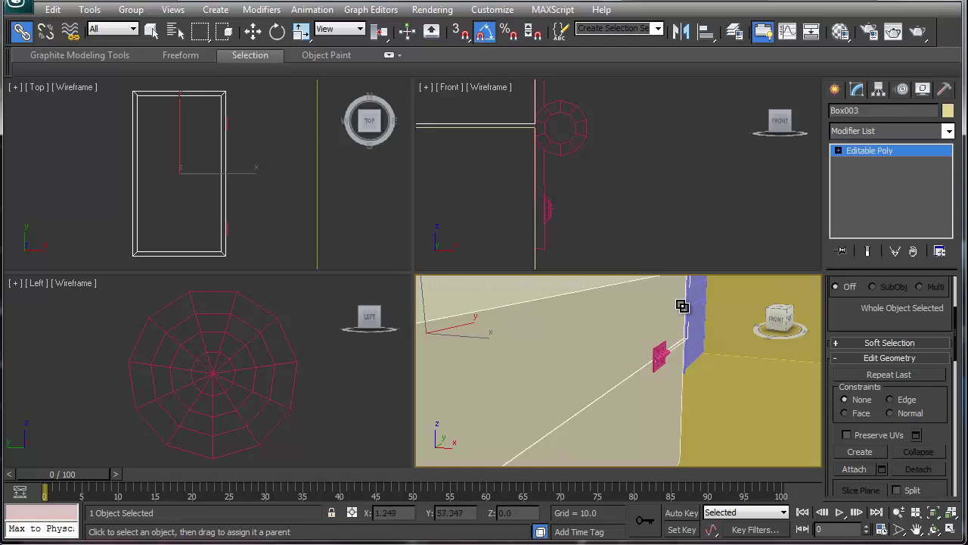
pyautogui.moveTo(683, 305); pyautogui.dragTo(684, 376)
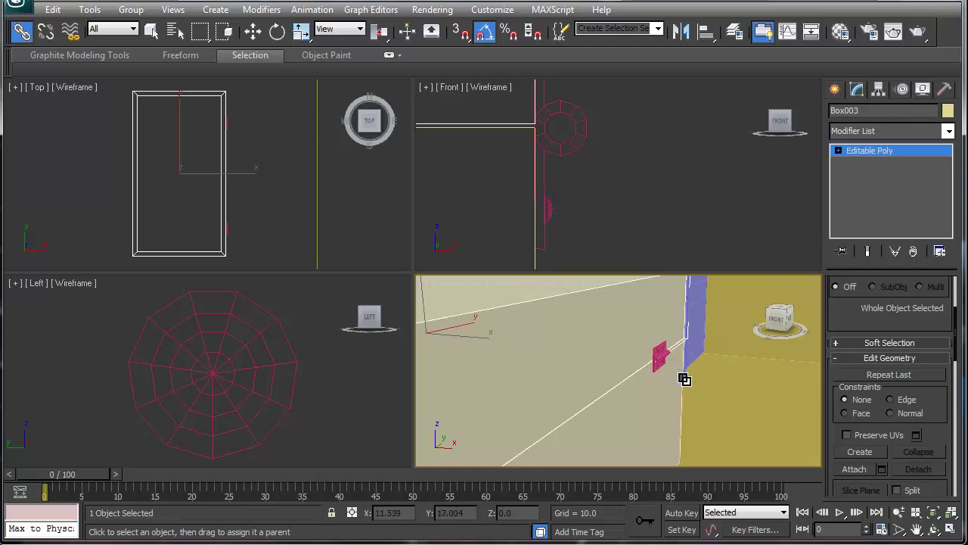
pyautogui.moveTo(684, 378); pyautogui.dragTo(684, 378)
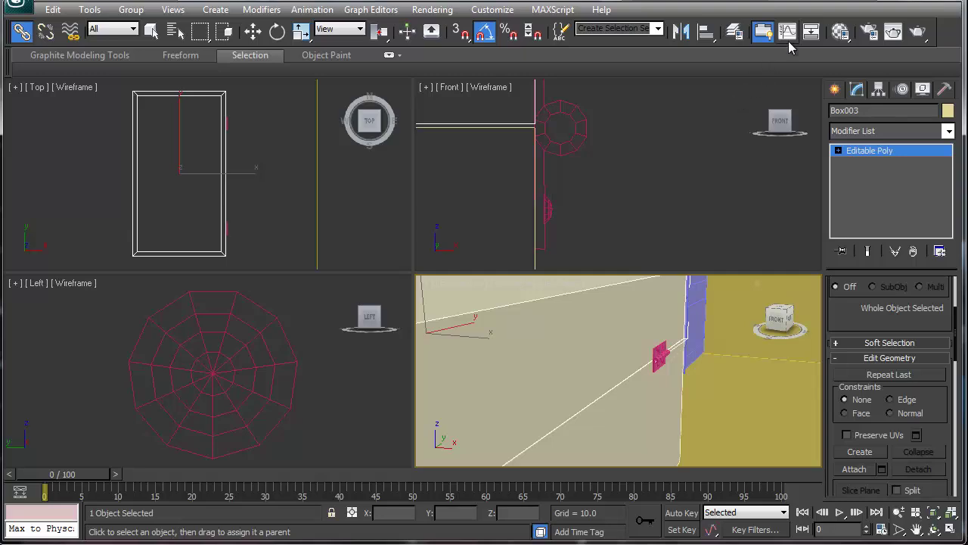
# - Link lid Box003 as a child of chest body Box002 in Schematic View, and close the view
pyautogui.click(811, 32)
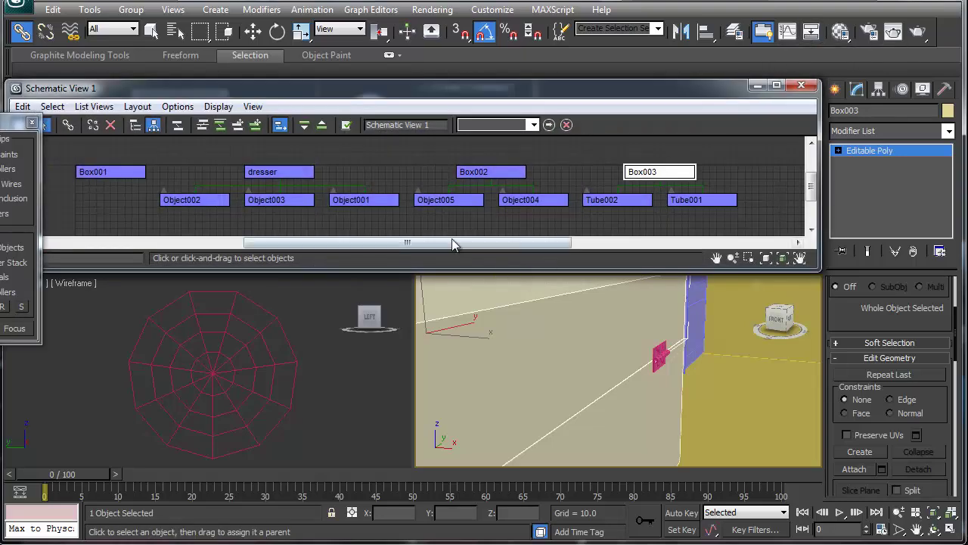
pyautogui.scroll(-5, 647, 369)
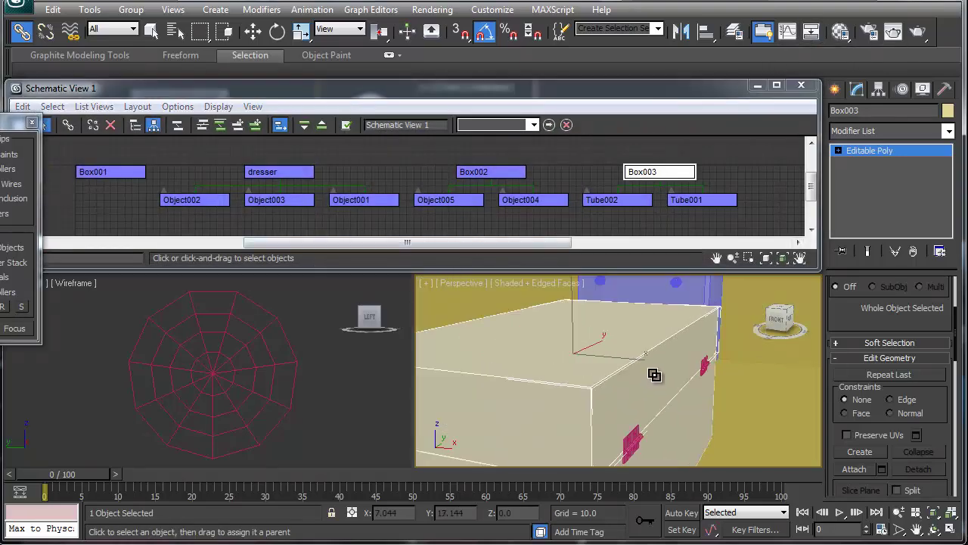
pyautogui.moveTo(628, 432); pyautogui.dragTo(621, 390, button='middle')
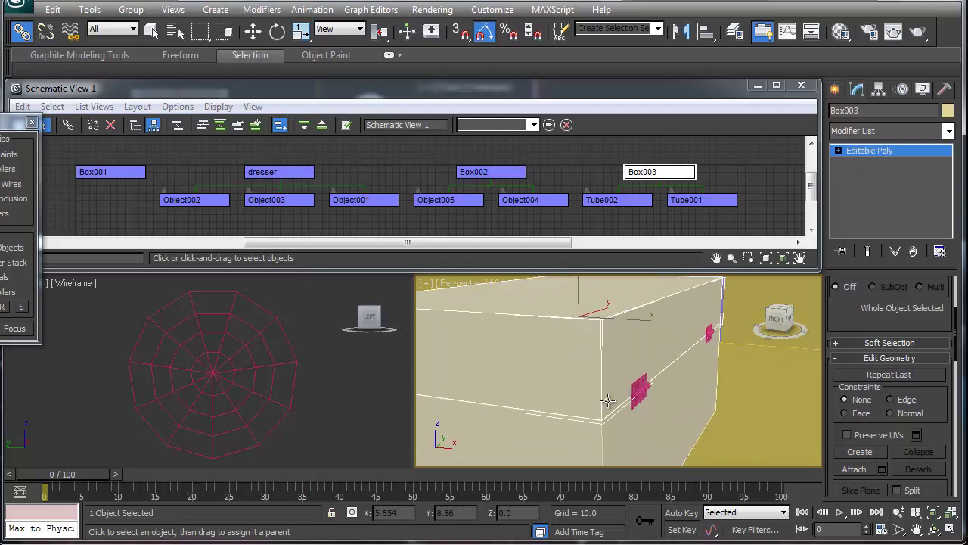
pyautogui.click(602, 440)
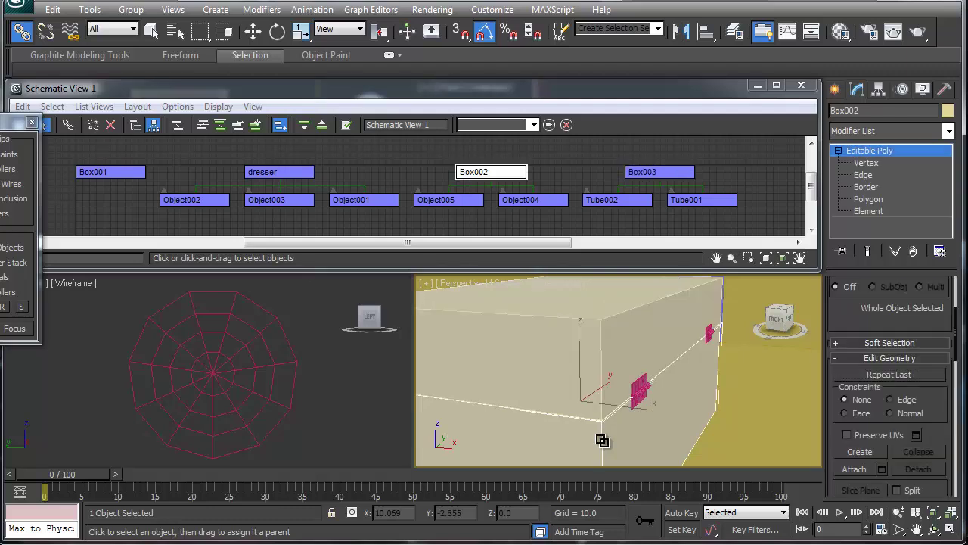
pyautogui.click(603, 358)
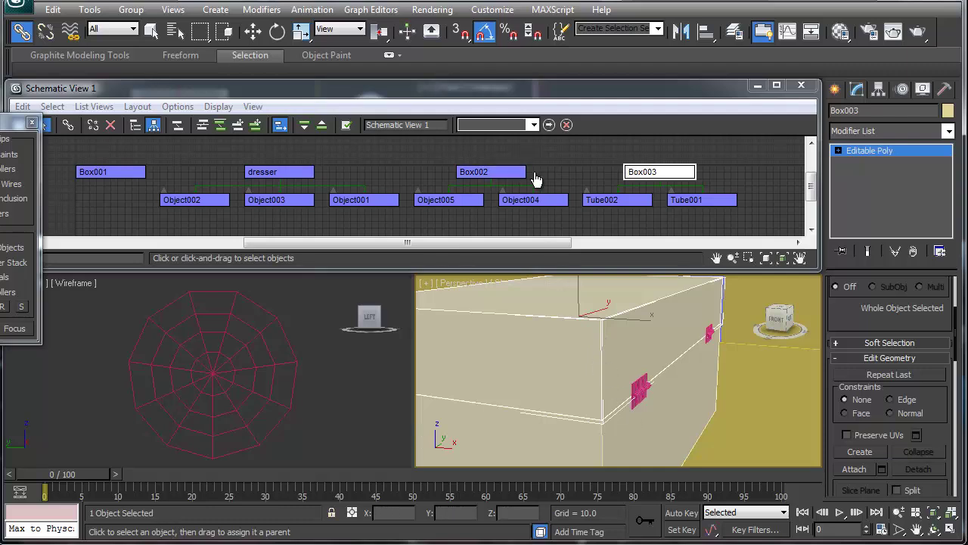
pyautogui.click(69, 126)
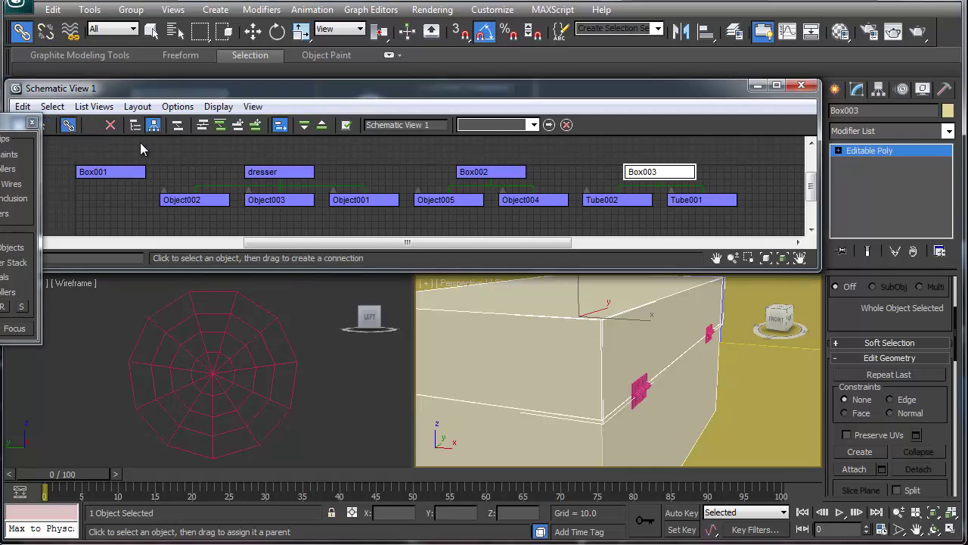
pyautogui.moveTo(652, 168); pyautogui.dragTo(514, 168)
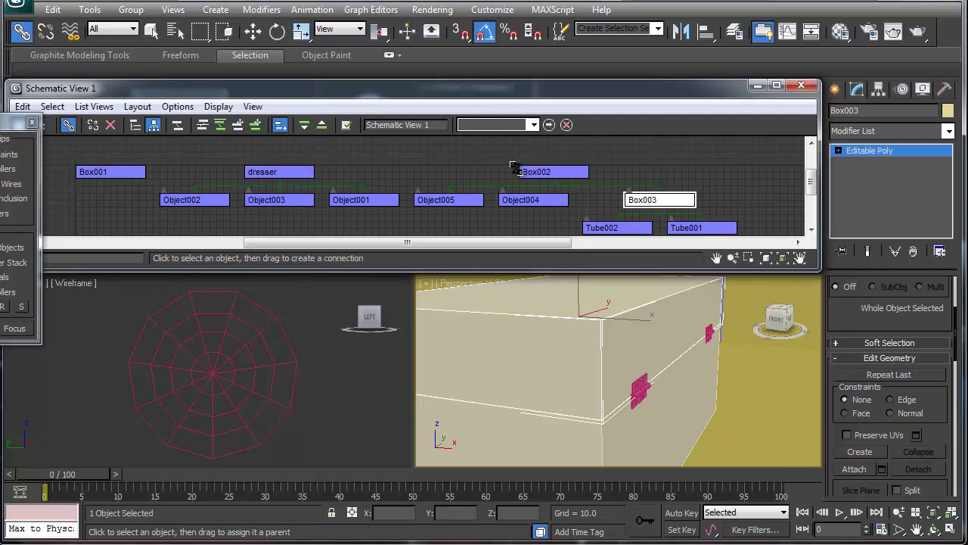
pyautogui.click(801, 85)
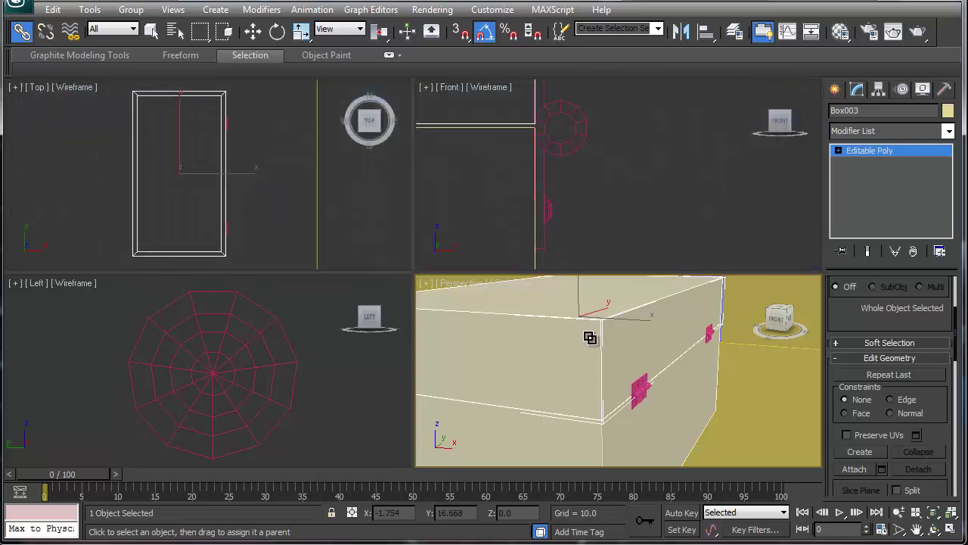
# - Switch to the Move tool, select the chest body and rename it as tob
pyautogui.rightClick(599, 408)
pyautogui.click(614, 418)
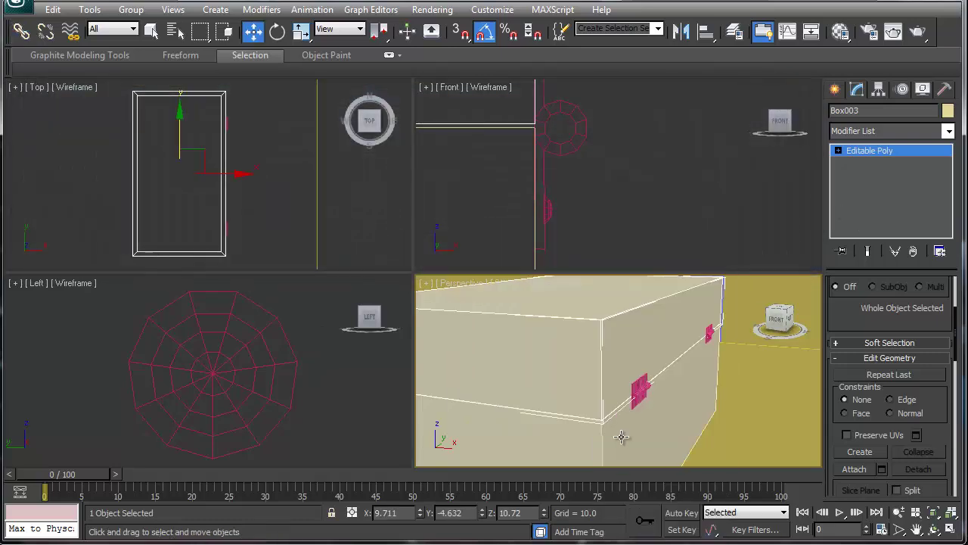
pyautogui.click(621, 437)
pyautogui.click(870, 110)
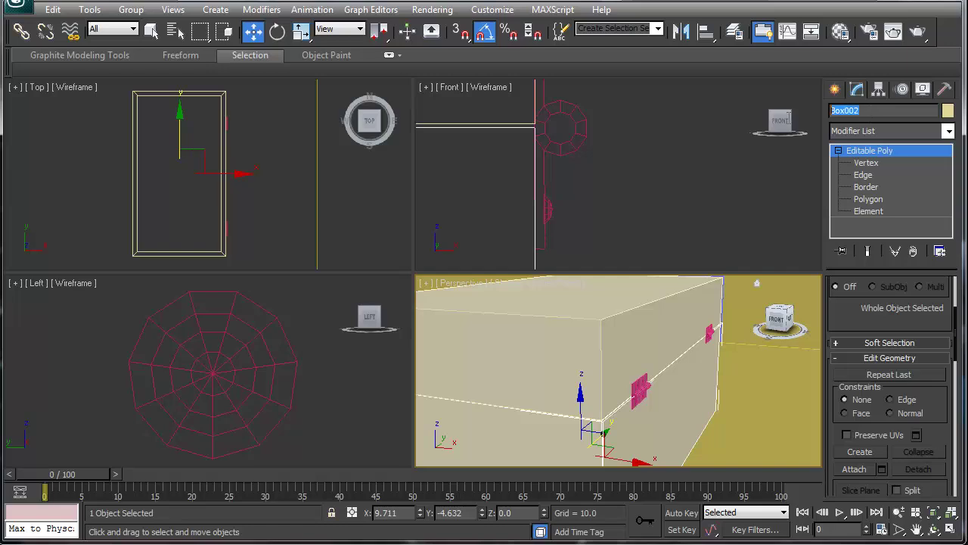
pyautogui.write('tob')
# - Move only the lid's pivot down to about Z 4.70 and over to the back face at about X 14.68
pyautogui.click(646, 316)
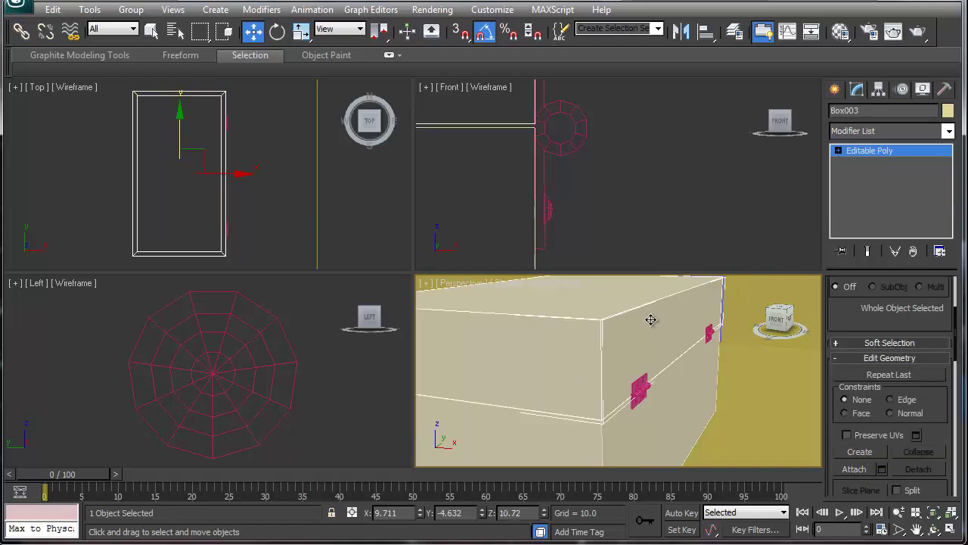
pyautogui.click(881, 90)
pyautogui.click(887, 186)
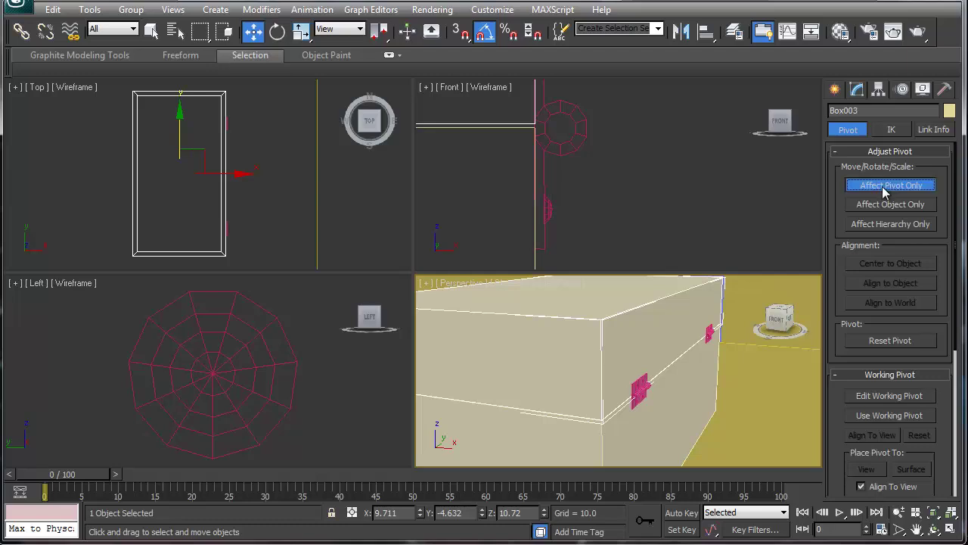
pyautogui.scroll(-5, 645, 358)
pyautogui.scroll(-3, 645, 359)
pyautogui.scroll(5, 642, 355)
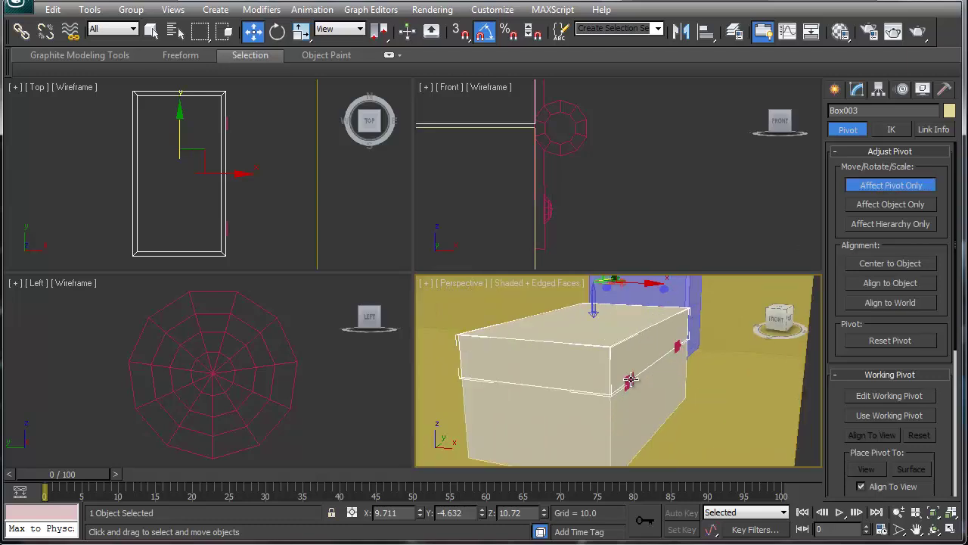
pyautogui.scroll(-2, 625, 348)
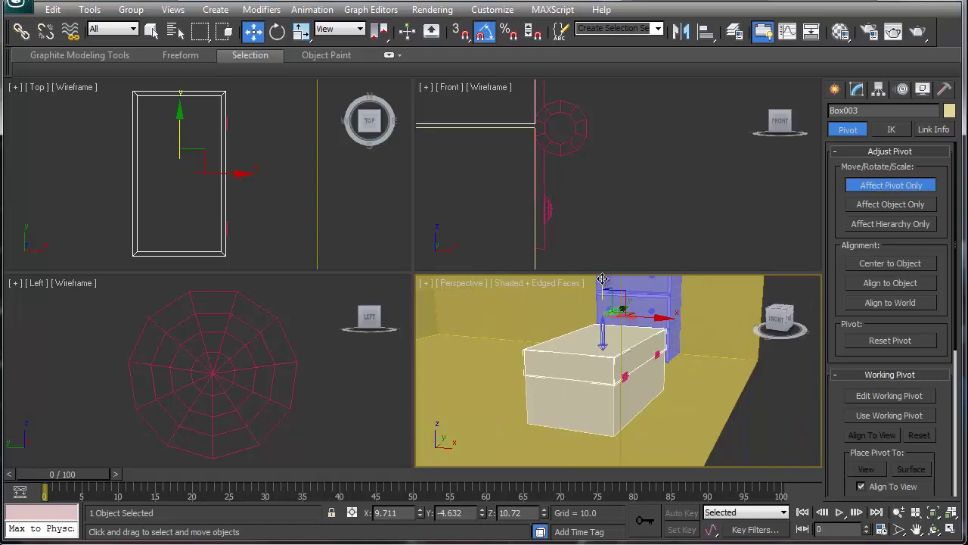
pyautogui.moveTo(602, 278); pyautogui.dragTo(603, 330)
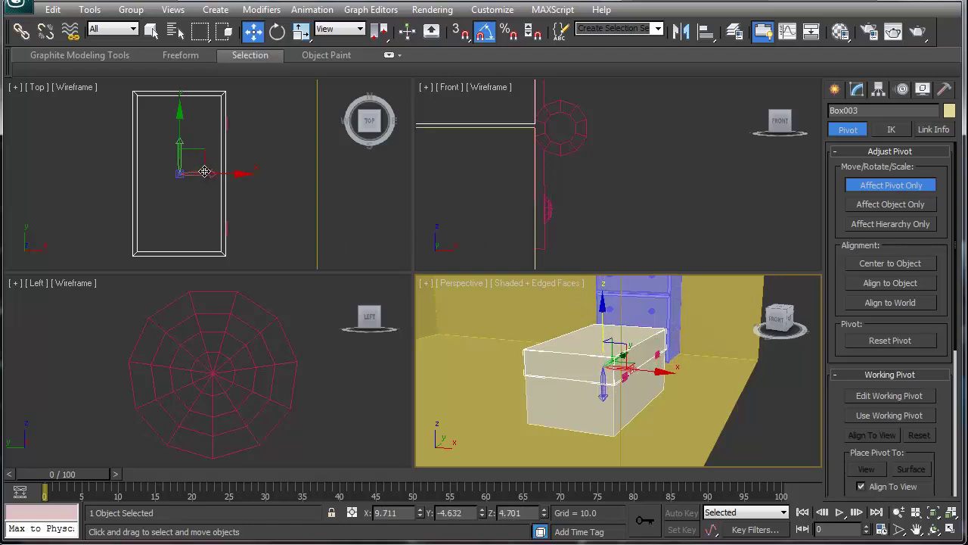
pyautogui.moveTo(214, 174); pyautogui.dragTo(267, 175)
# - Raise the lid's pivot to about Z 5.36, level with the hinge barrel's centre, and stop pivot-only editing
pyautogui.click(547, 261)
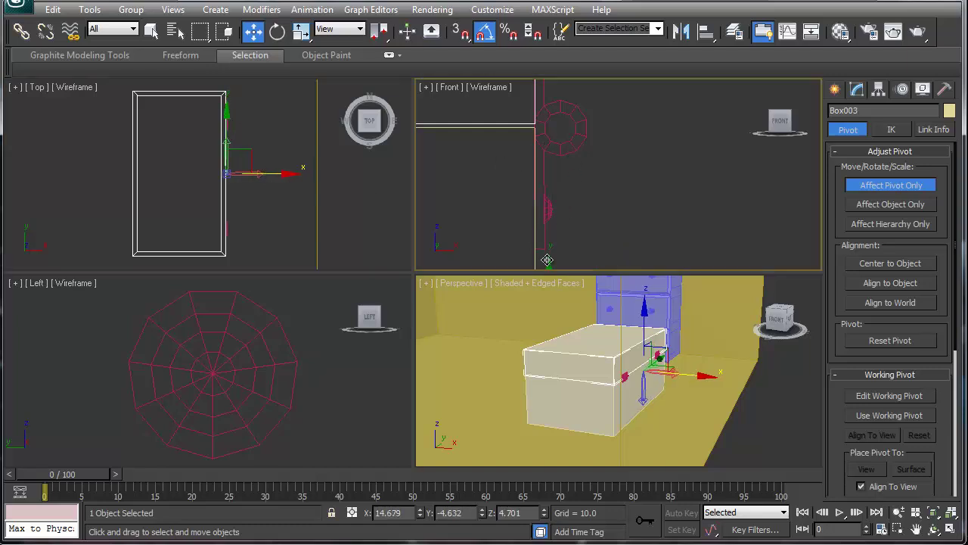
pyautogui.moveTo(549, 261); pyautogui.dragTo(562, 58)
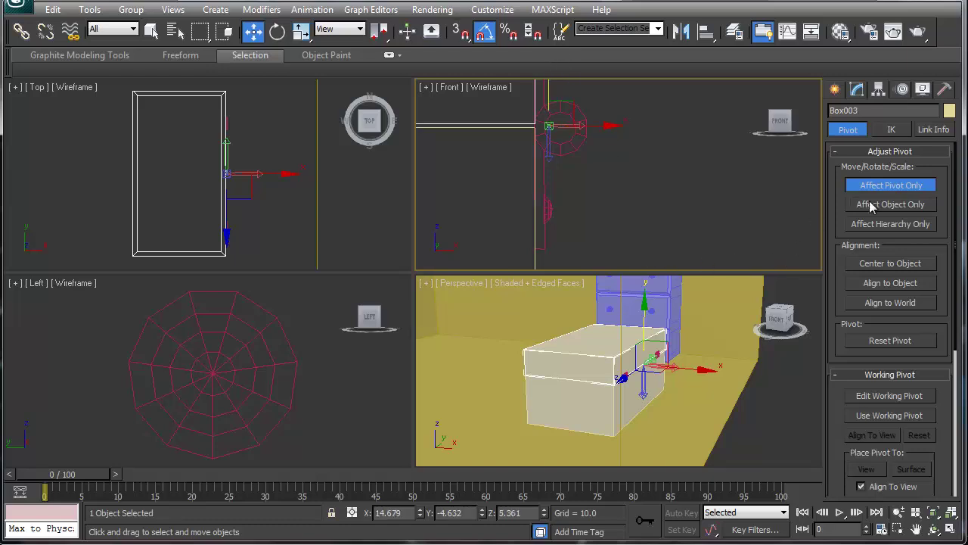
pyautogui.click(893, 185)
# - Try rotating the lid open around its pivot on the Y axis, cancelling the rotation
pyautogui.click(588, 364)
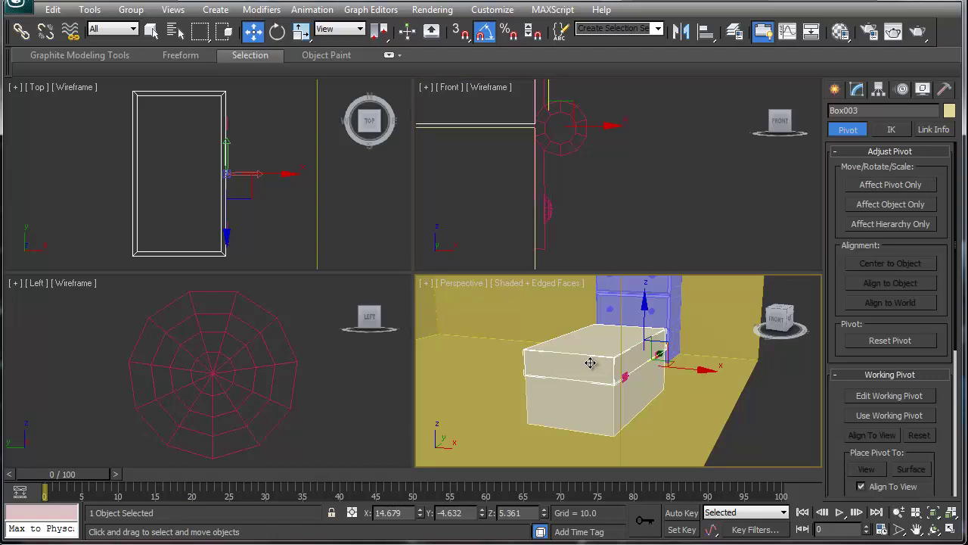
pyautogui.rightClick(593, 355)
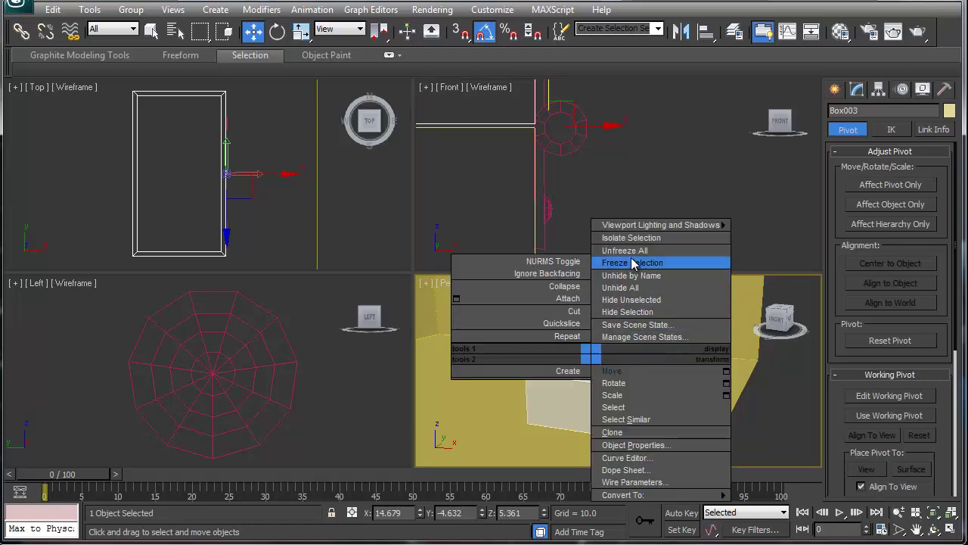
pyautogui.click(616, 382)
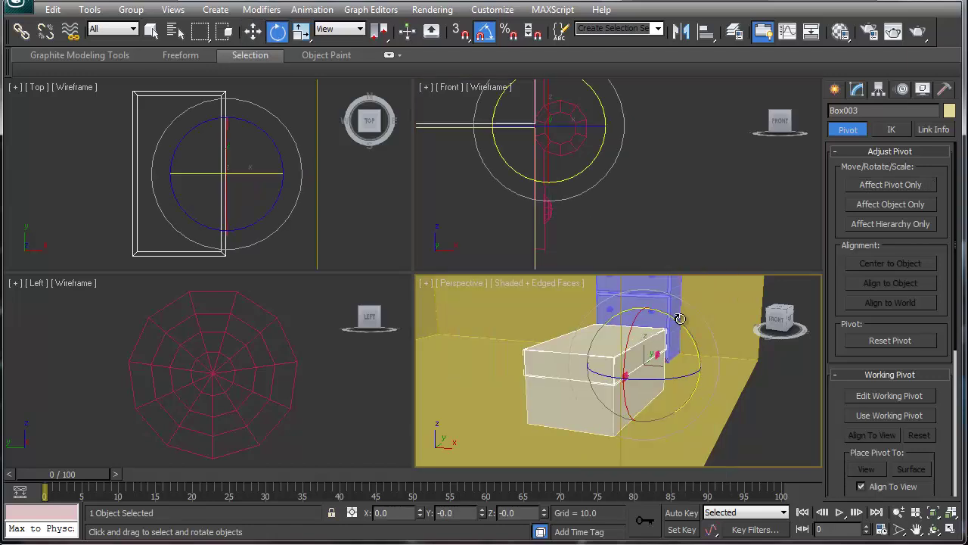
pyautogui.moveTo(681, 319); pyautogui.dragTo(691, 366)
pyautogui.rightClick(691, 367)
# - Move only the lid's pivot along X to the centre of the hinge barrel, at about X 14.72
pyautogui.rightClick(448, 121)
pyautogui.click(890, 185)
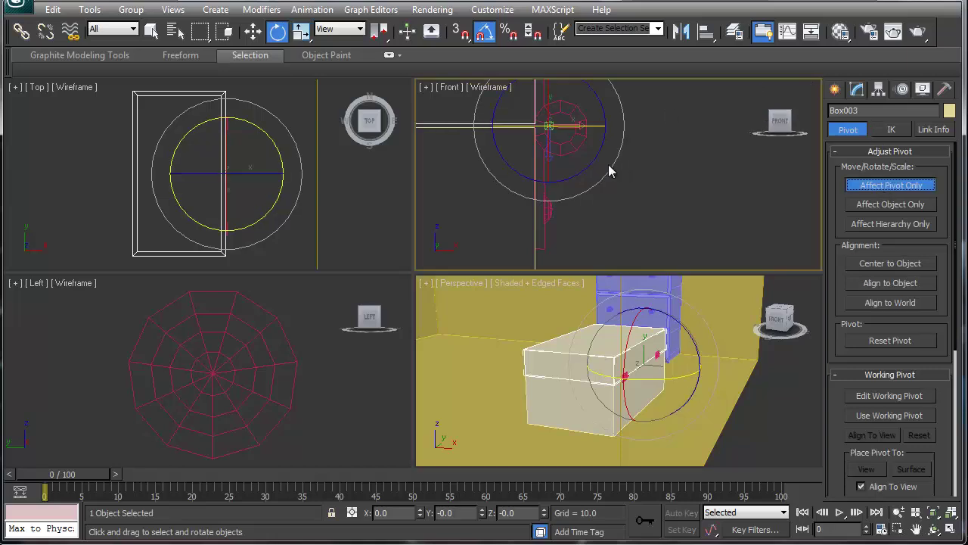
pyautogui.press('w')
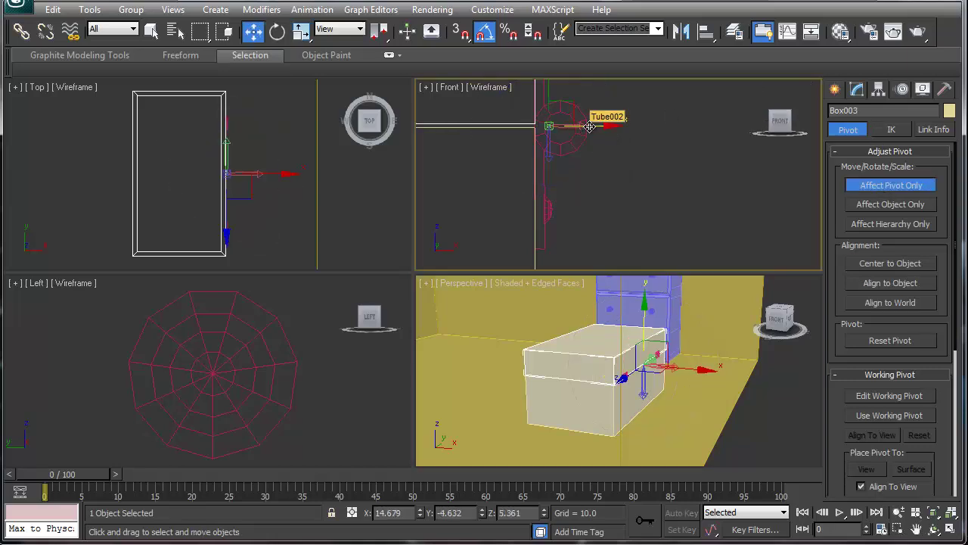
pyautogui.moveTo(585, 126); pyautogui.dragTo(598, 126)
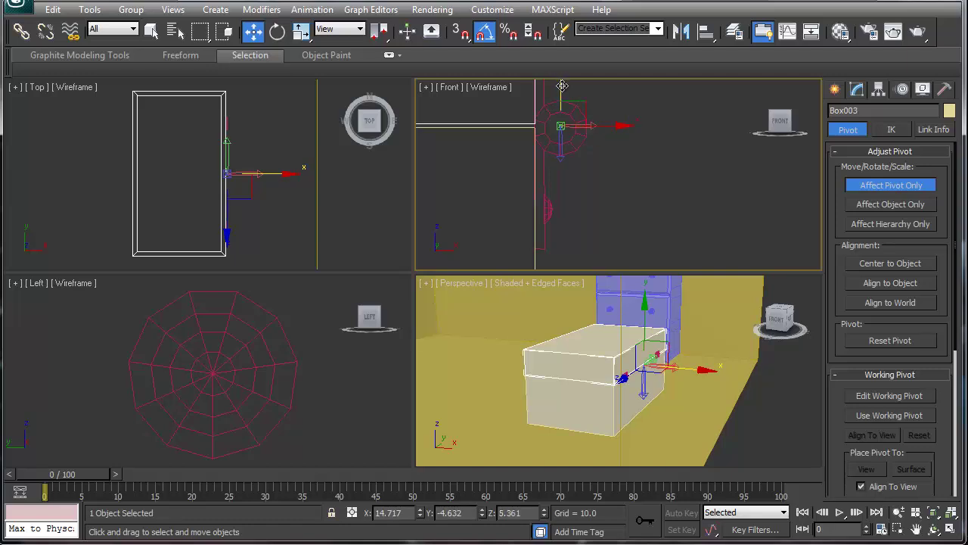
# - Lower the lid's pivot slightly to about Z 5.36 and, with pivot-only editing off, rotate the lid open around the hinge past vertical
pyautogui.moveTo(562, 86); pyautogui.dragTo(562, 88)
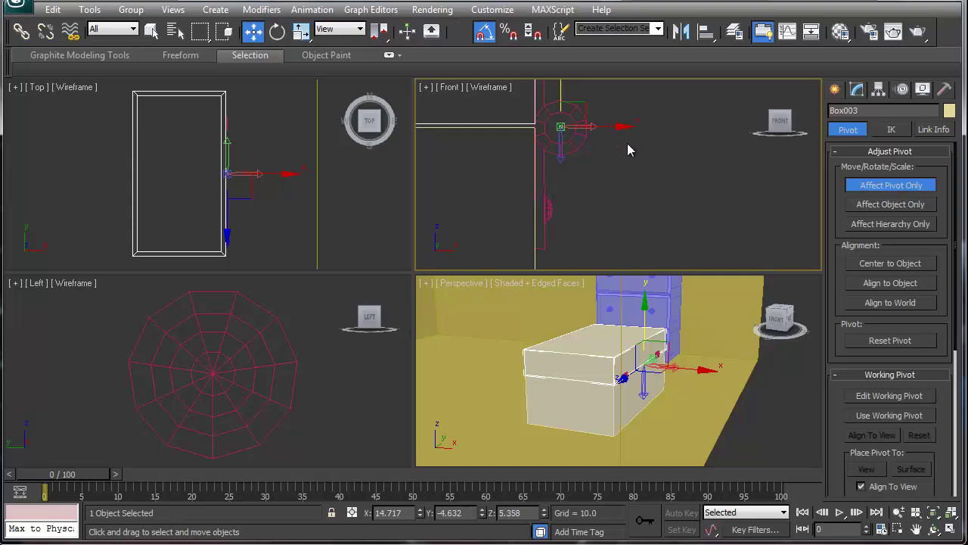
pyautogui.click(890, 186)
pyautogui.press('e')
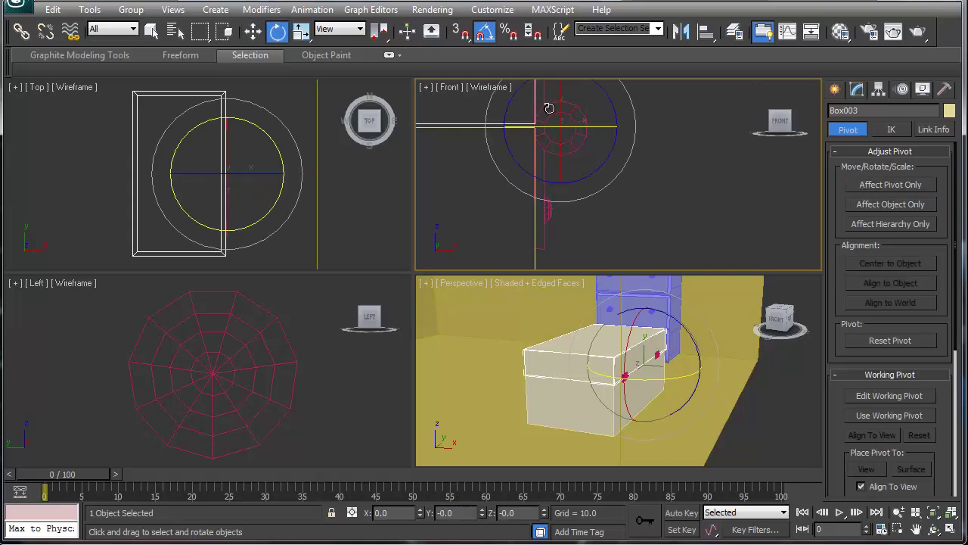
pyautogui.moveTo(611, 97); pyautogui.dragTo(552, 240)
pyautogui.moveTo(558, 385)
pyautogui.keyDown('alt'); pyautogui.mouseDown(button='middle')
pyautogui.moveTo(667, 396)
pyautogui.moveTo(566, 378)
pyautogui.mouseUp(button='middle'); pyautogui.keyUp('alt')
pyautogui.scroll(-5, 667, 395)
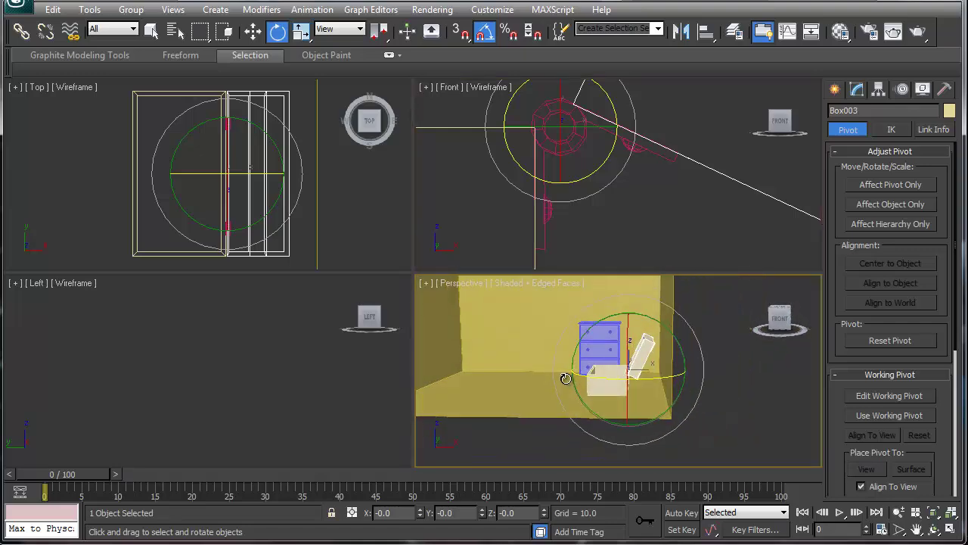
# - Move the toybox with its linked lid along X to about 12.56 and along Y to about -22.67, beside the room's side wall
pyautogui.click(603, 382)
pyautogui.press('w')
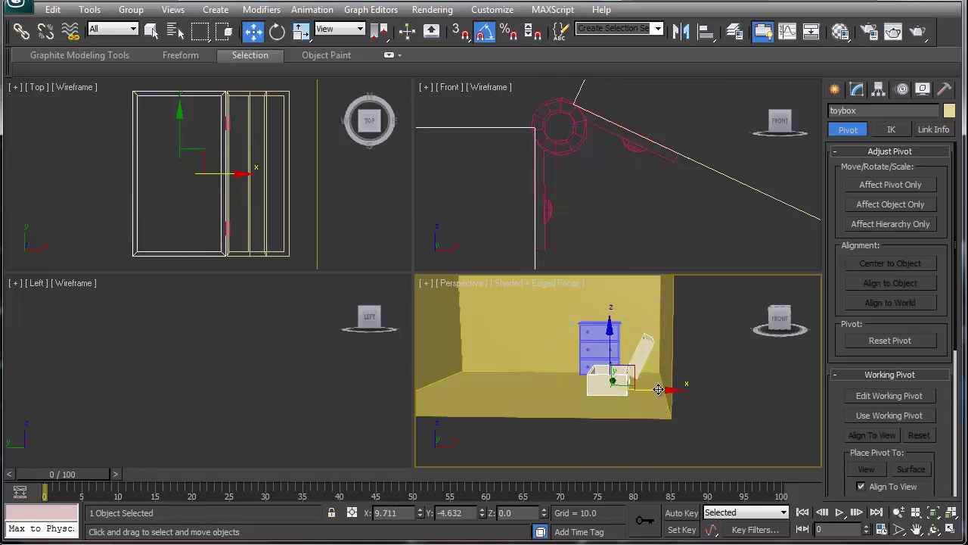
pyautogui.moveTo(658, 389)
pyautogui.mouseDown()
pyautogui.moveTo(692, 390)
pyautogui.moveTo(625, 389)
pyautogui.moveTo(670, 391)
pyautogui.mouseUp()
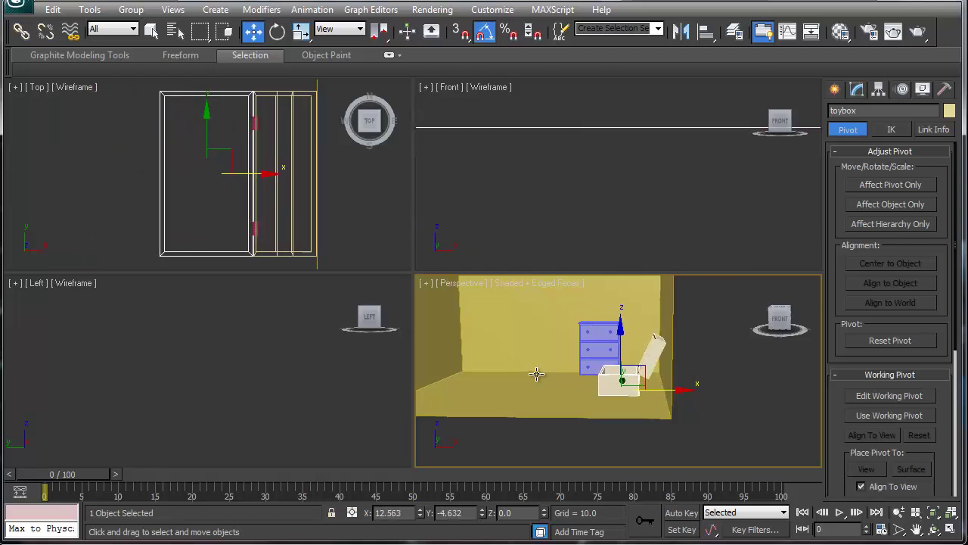
pyautogui.keyDown('alt'); pyautogui.moveTo(536, 374); pyautogui.dragTo(634, 389, button='middle'); pyautogui.keyUp('alt')
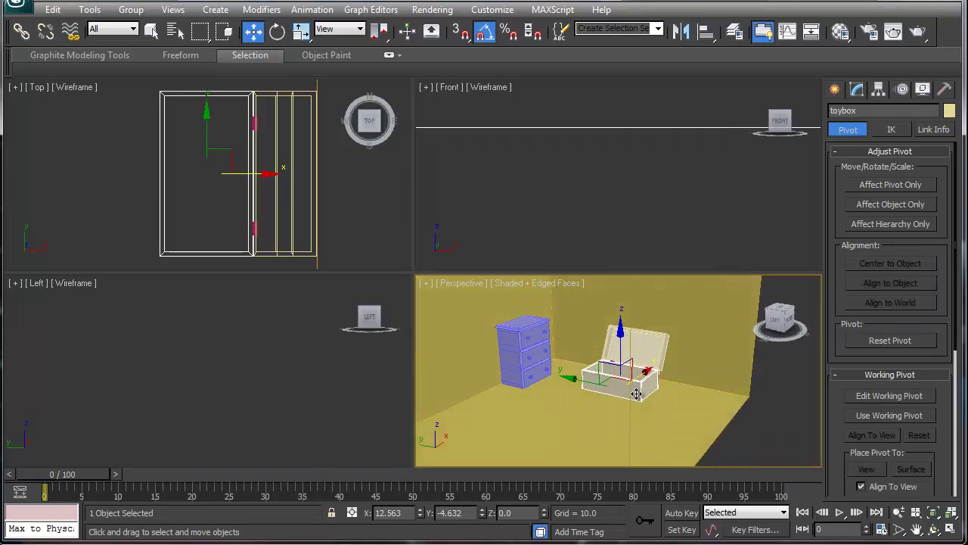
pyautogui.moveTo(609, 382); pyautogui.dragTo(678, 390)
pyautogui.keyDown('alt'); pyautogui.moveTo(679, 391); pyautogui.dragTo(640, 400, button='middle'); pyautogui.keyUp('alt')
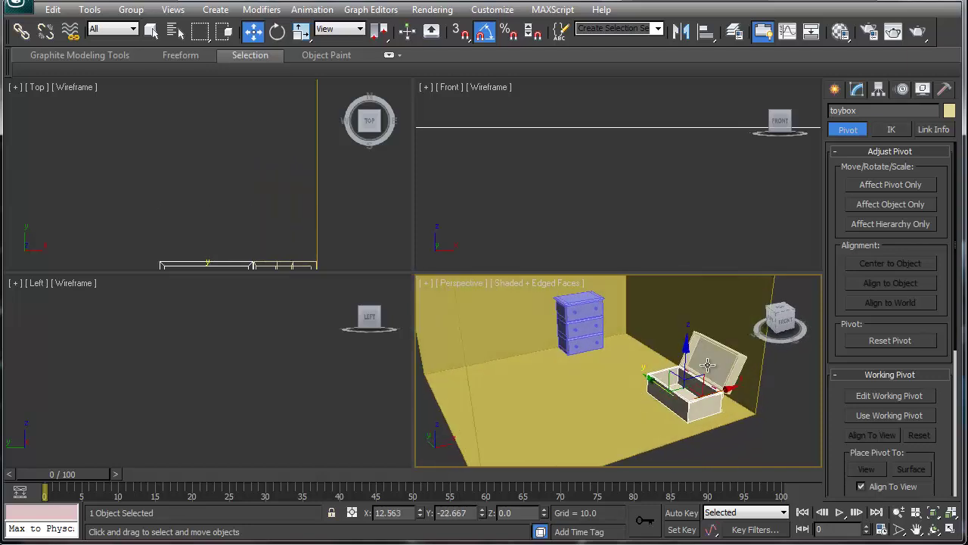
# - Examine the hinges between the open lid and the toybox up close, and the whole toybox in the room
pyautogui.moveTo(703, 367); pyautogui.dragTo(616, 388, button='middle')
pyautogui.scroll(5, 594, 352)
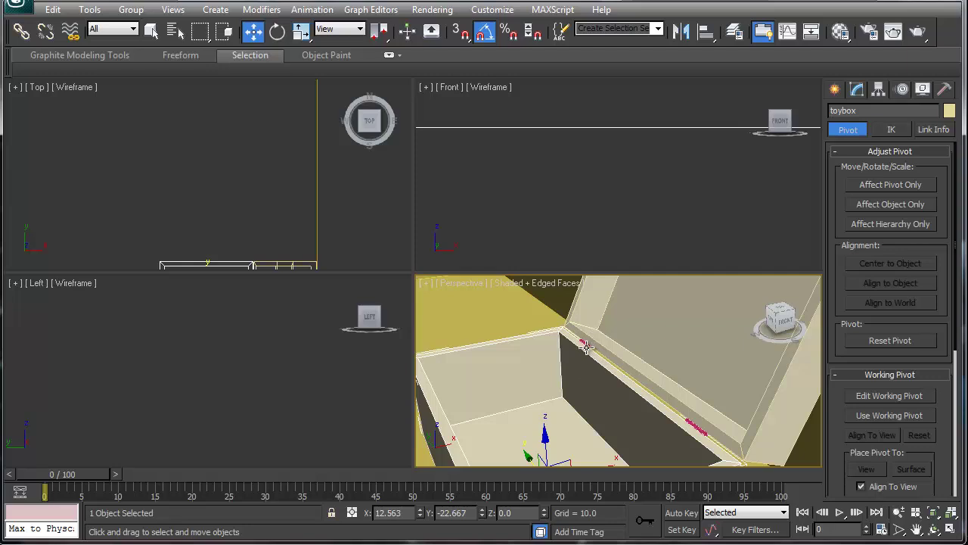
pyautogui.scroll(-10, 587, 348)
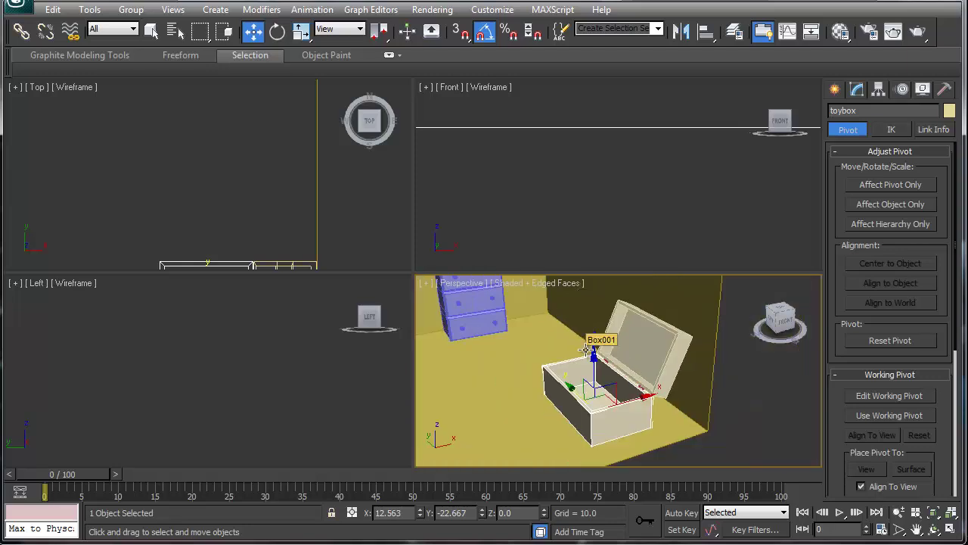
pyautogui.scroll(12, 587, 353)
pyautogui.keyDown('alt'); pyautogui.moveTo(588, 353); pyautogui.dragTo(614, 403, button='middle'); pyautogui.keyUp('alt')
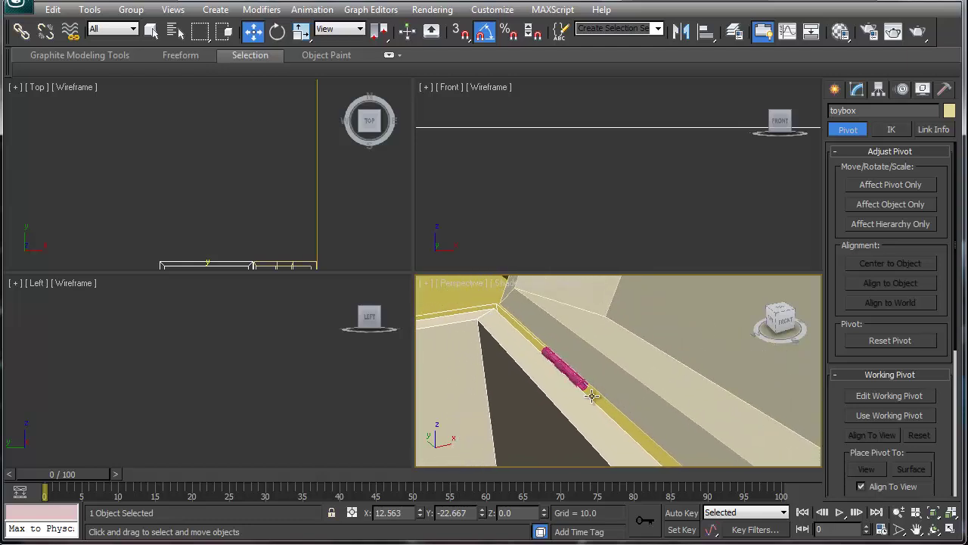
pyautogui.scroll(-3, 588, 432)
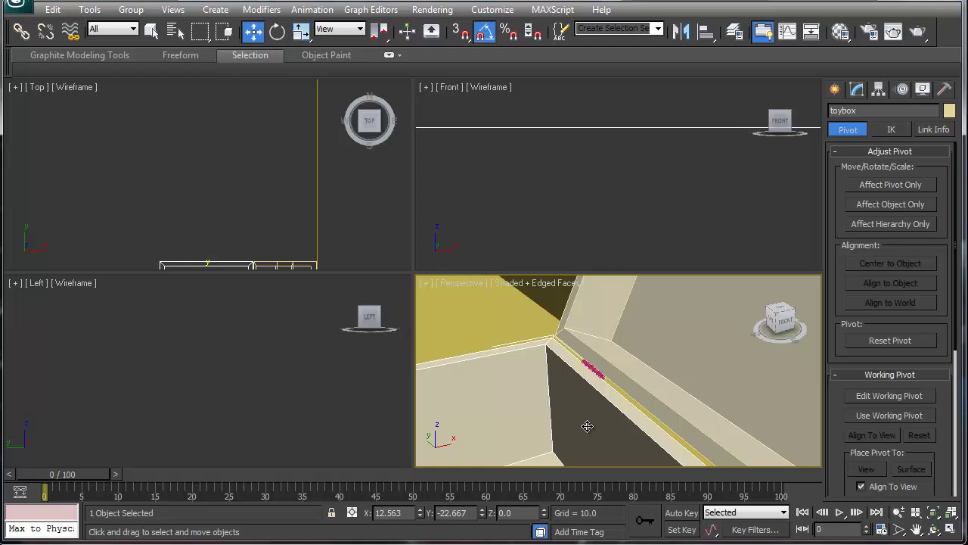
pyautogui.scroll(-5, 587, 426)
pyautogui.keyDown('alt'); pyautogui.moveTo(583, 417); pyautogui.dragTo(542, 403, button='middle'); pyautogui.keyUp('alt')
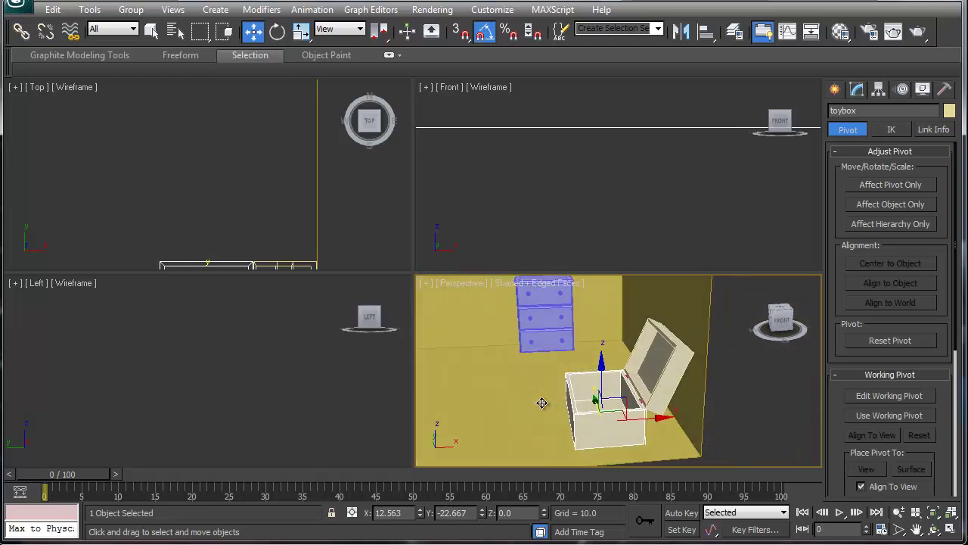